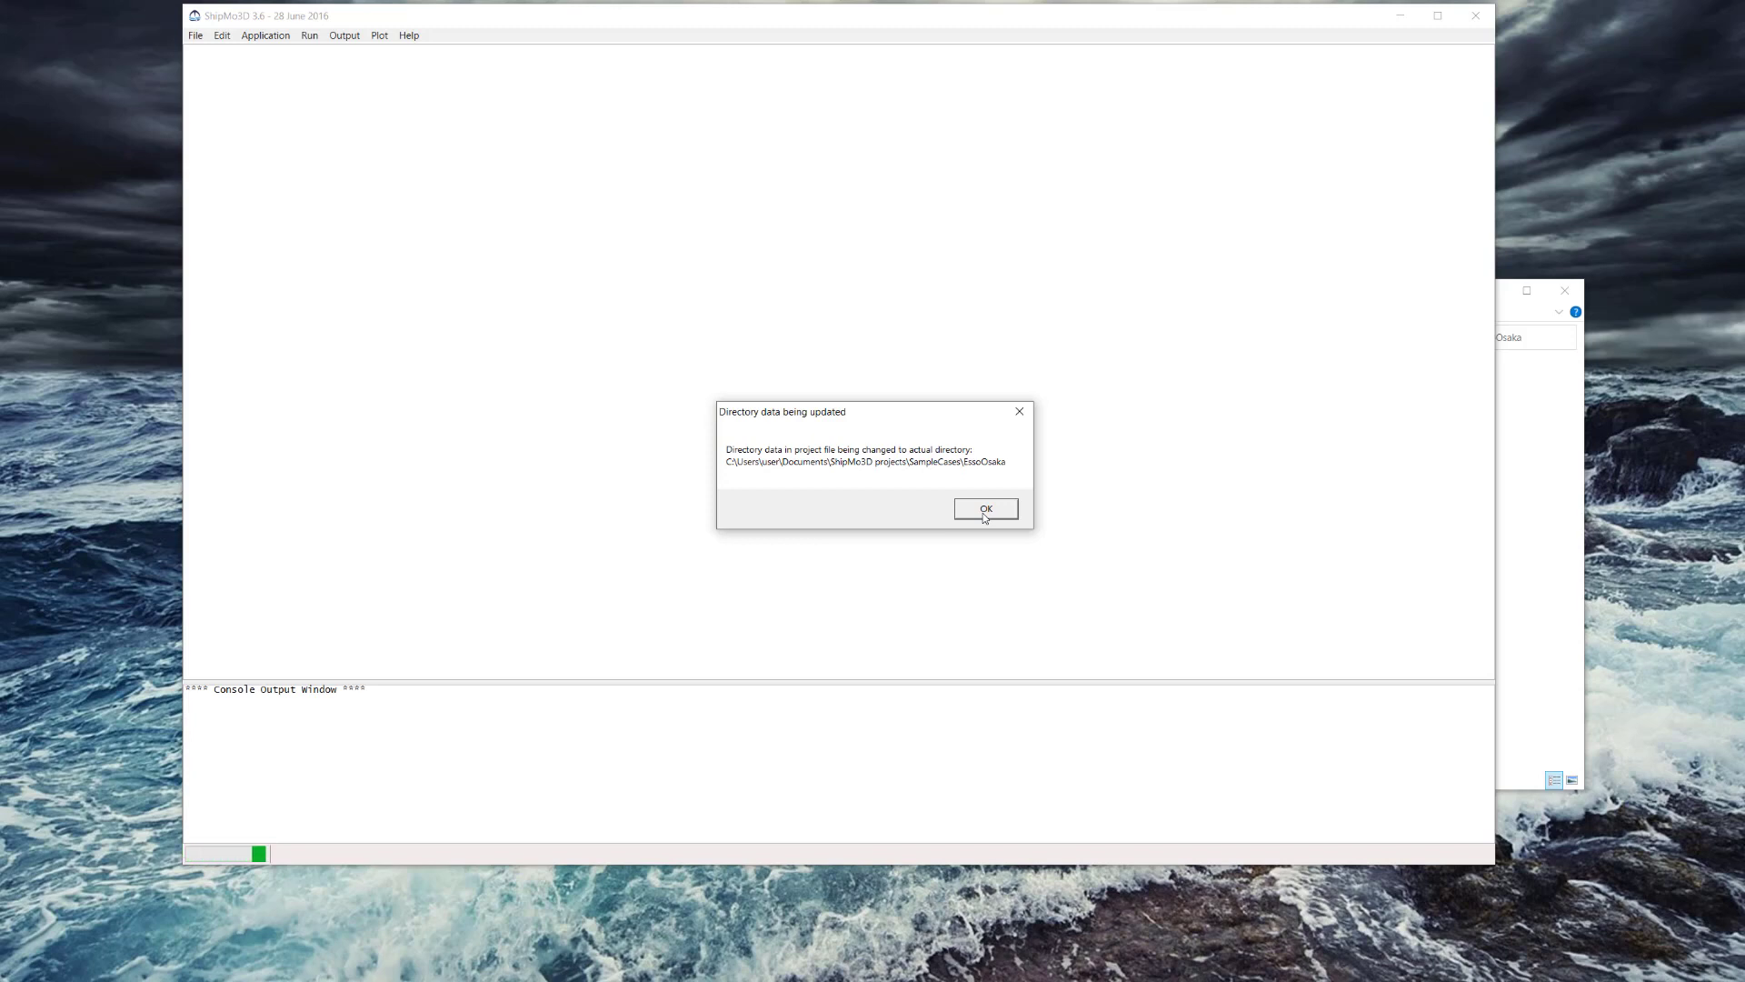
Accept the project directory update and dismiss the missing data file notices to finish loading the EssoOsaka project
left_click(986, 509)
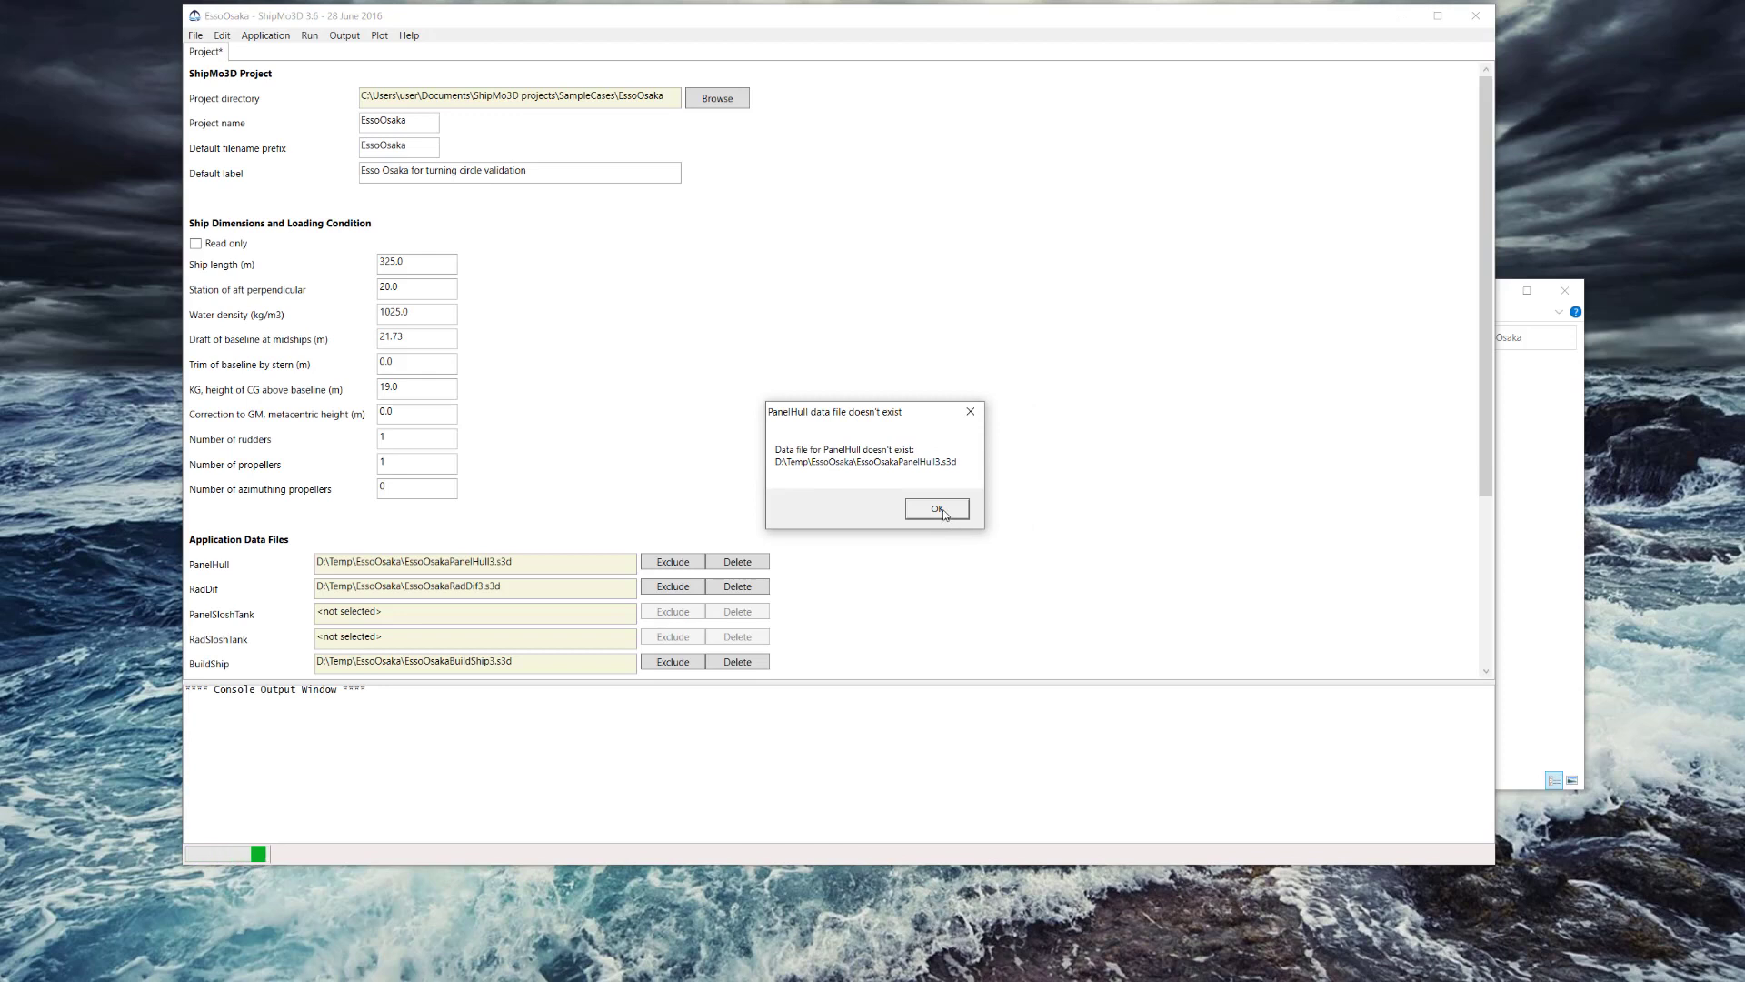
left_click(943, 513)
left_click(962, 508)
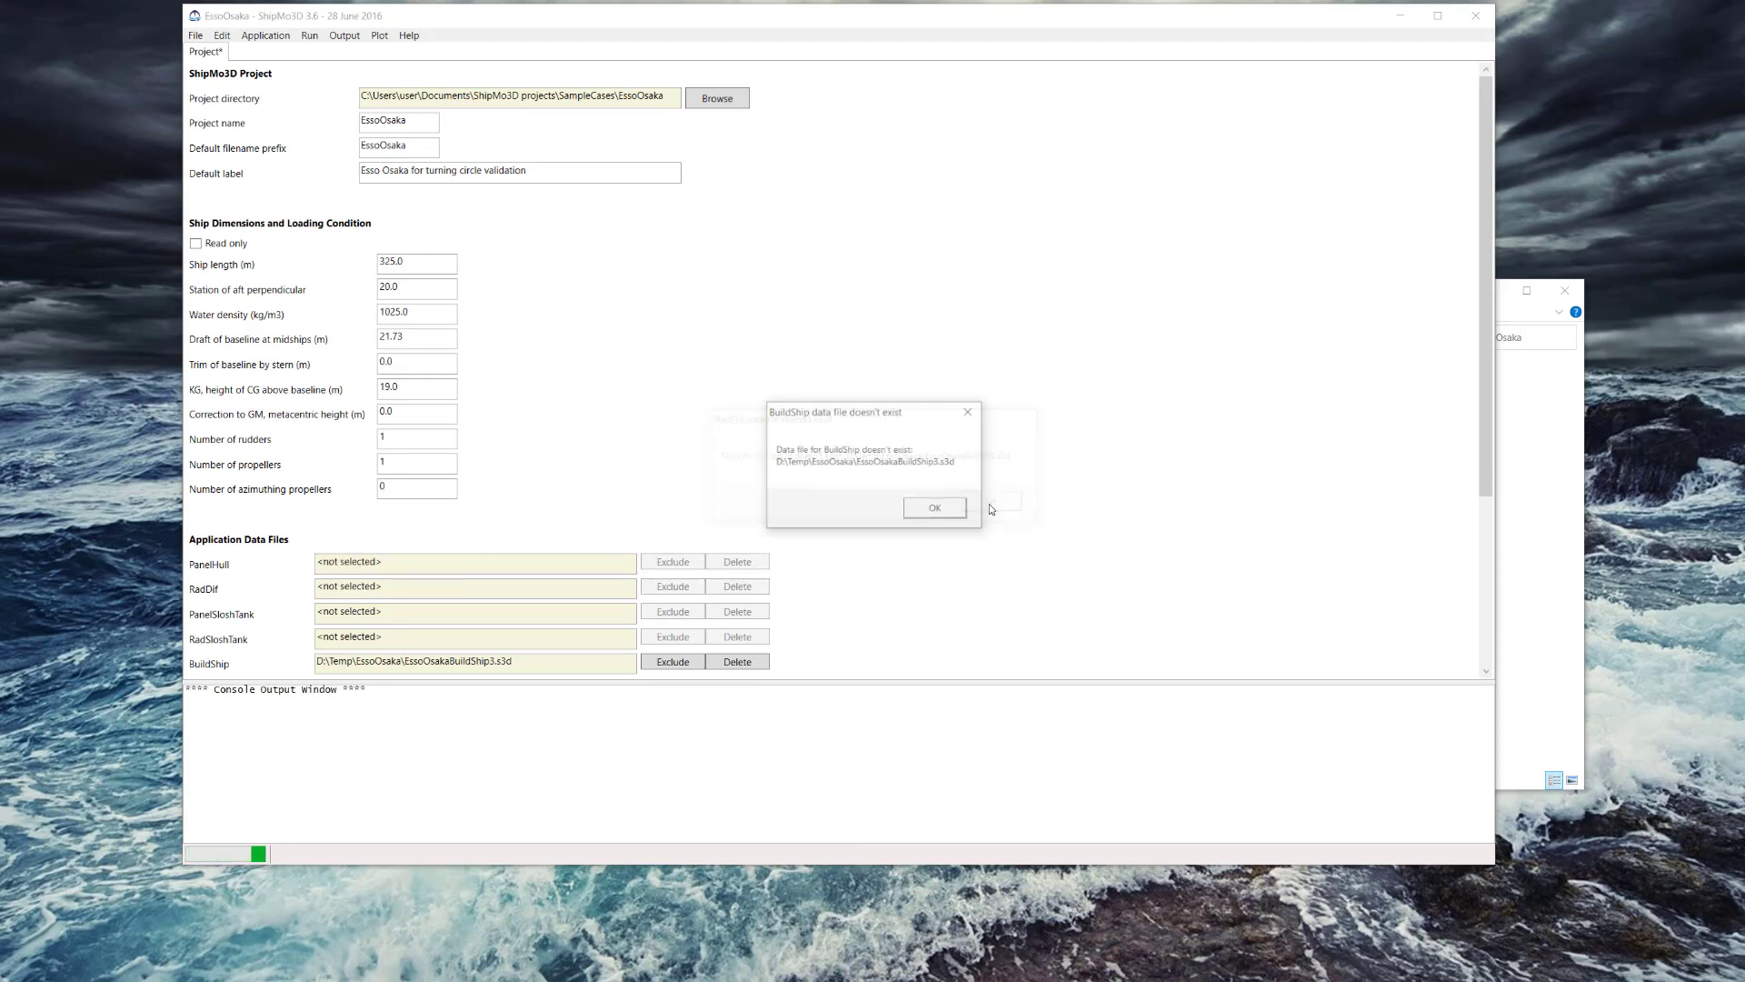
left_click(962, 507)
left_click(995, 506)
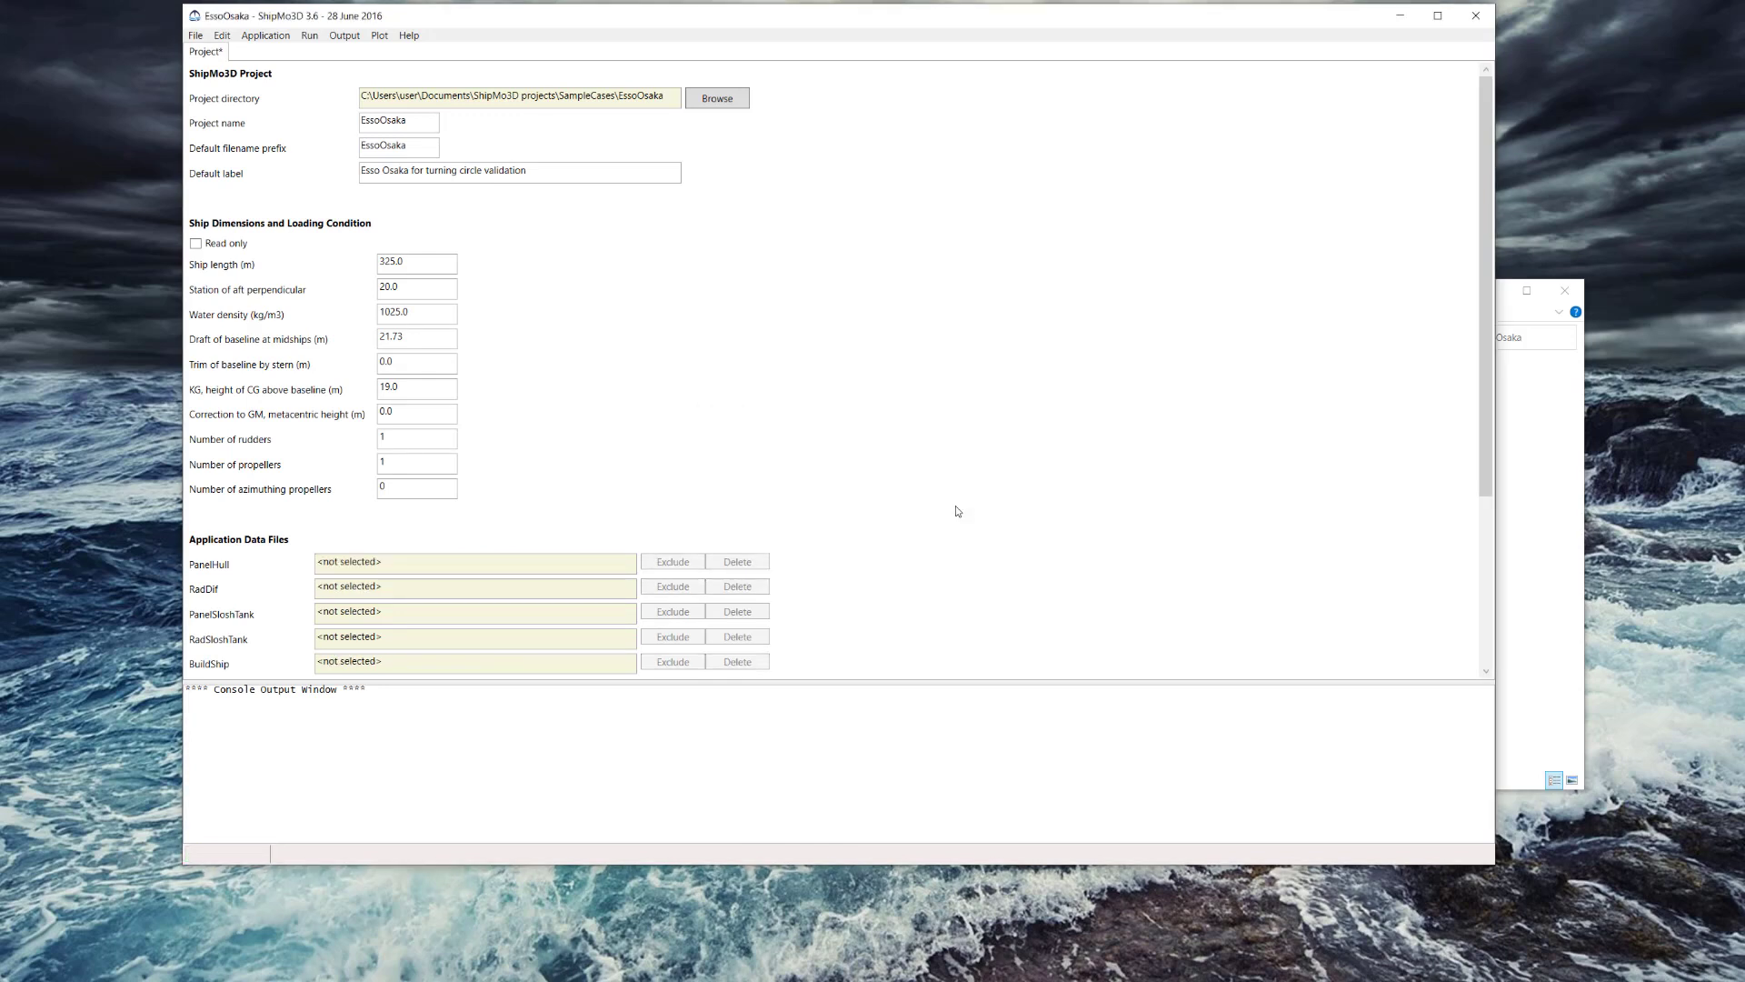
Add the existing PanelHull data file EssoOsakaPanelHull3.s3d to the project and accept its directory update
left_click(196, 37)
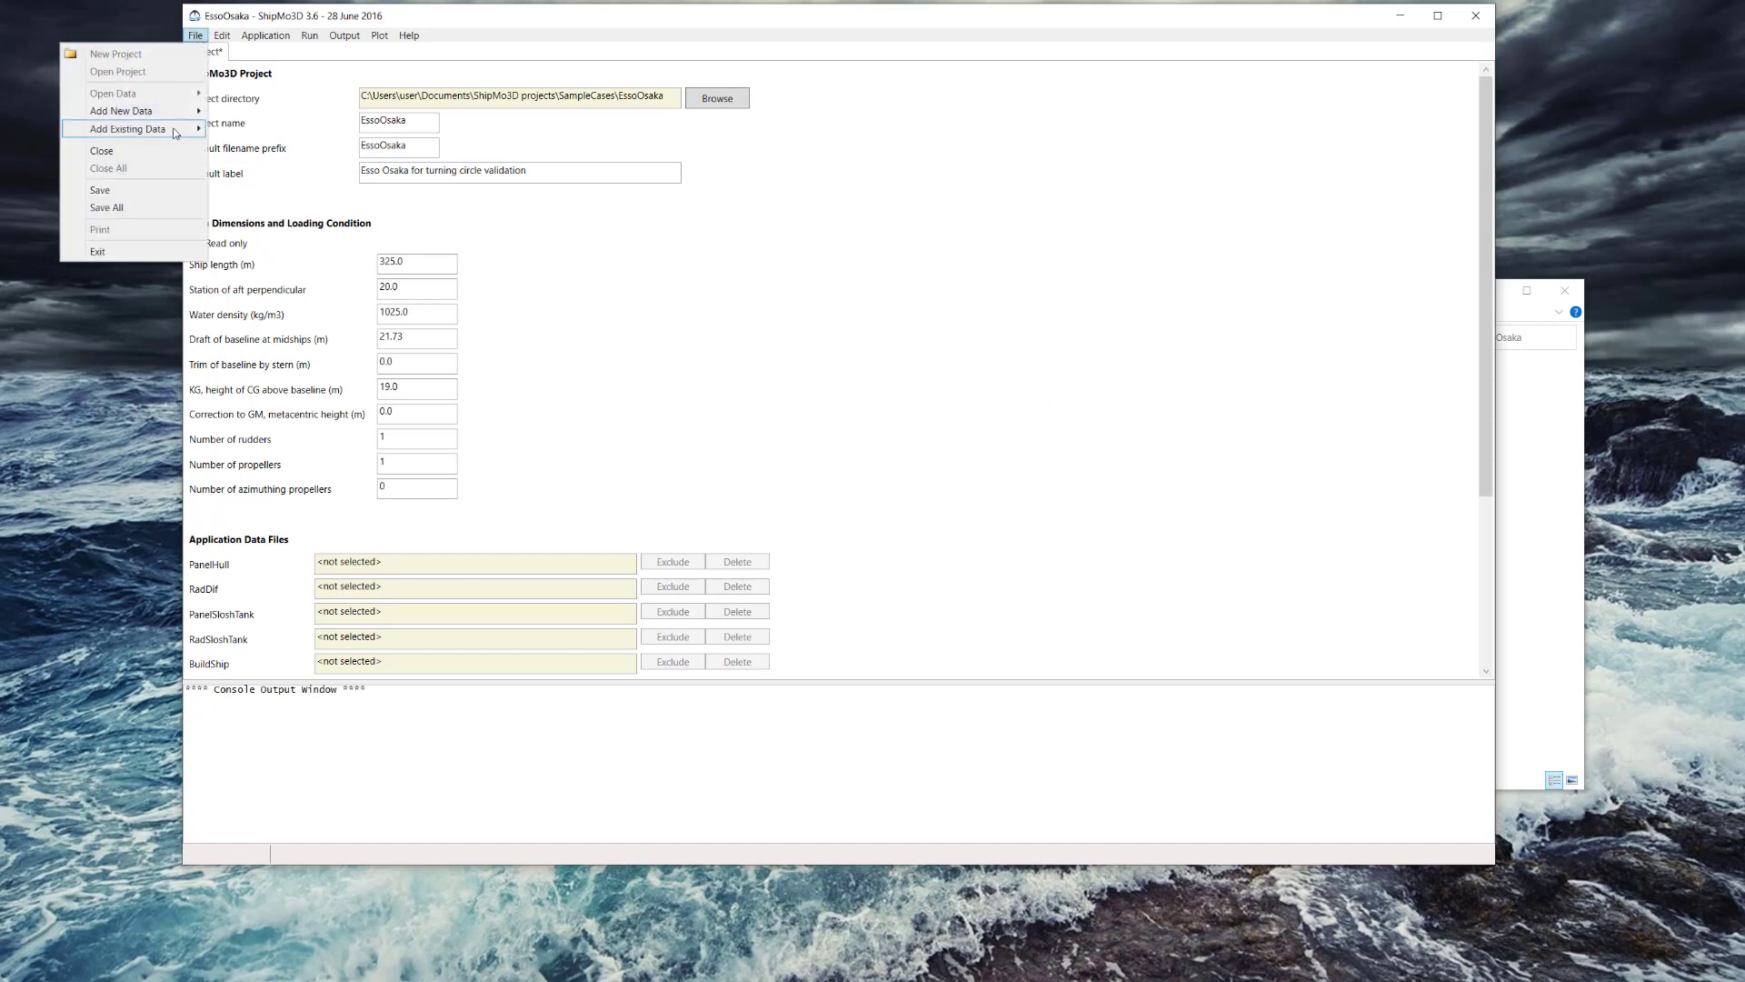
mouse_move(175, 133)
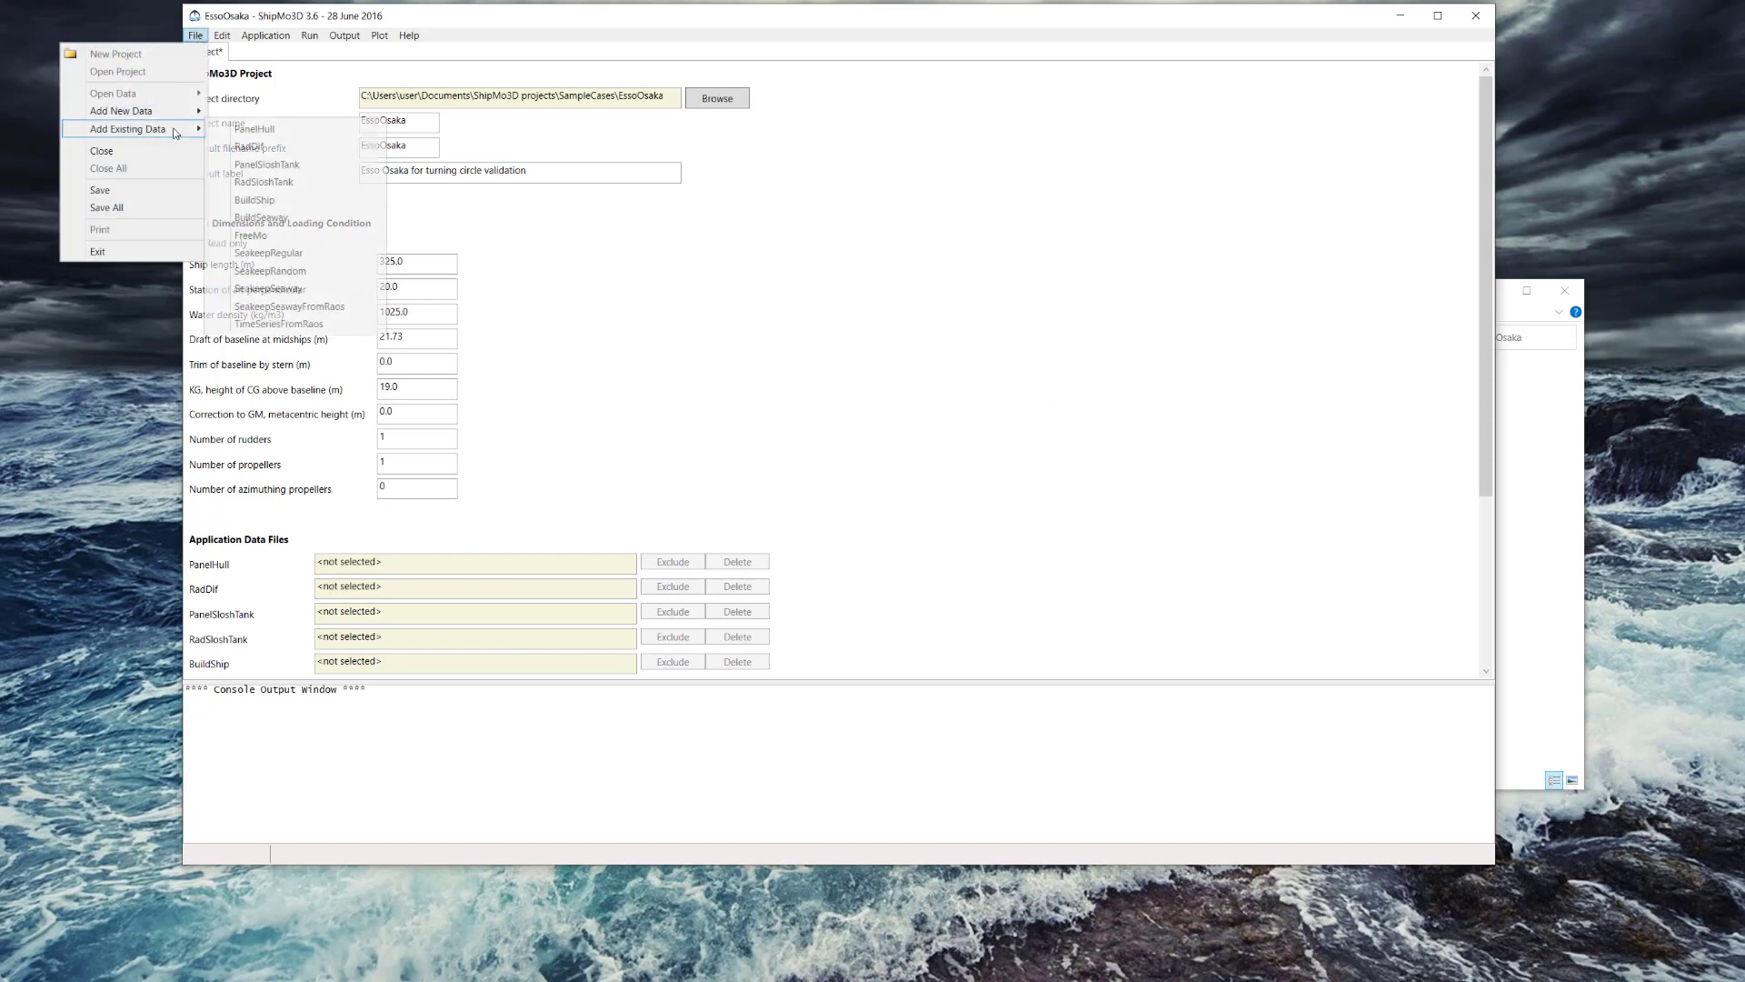
left_click(240, 130)
left_click(388, 150)
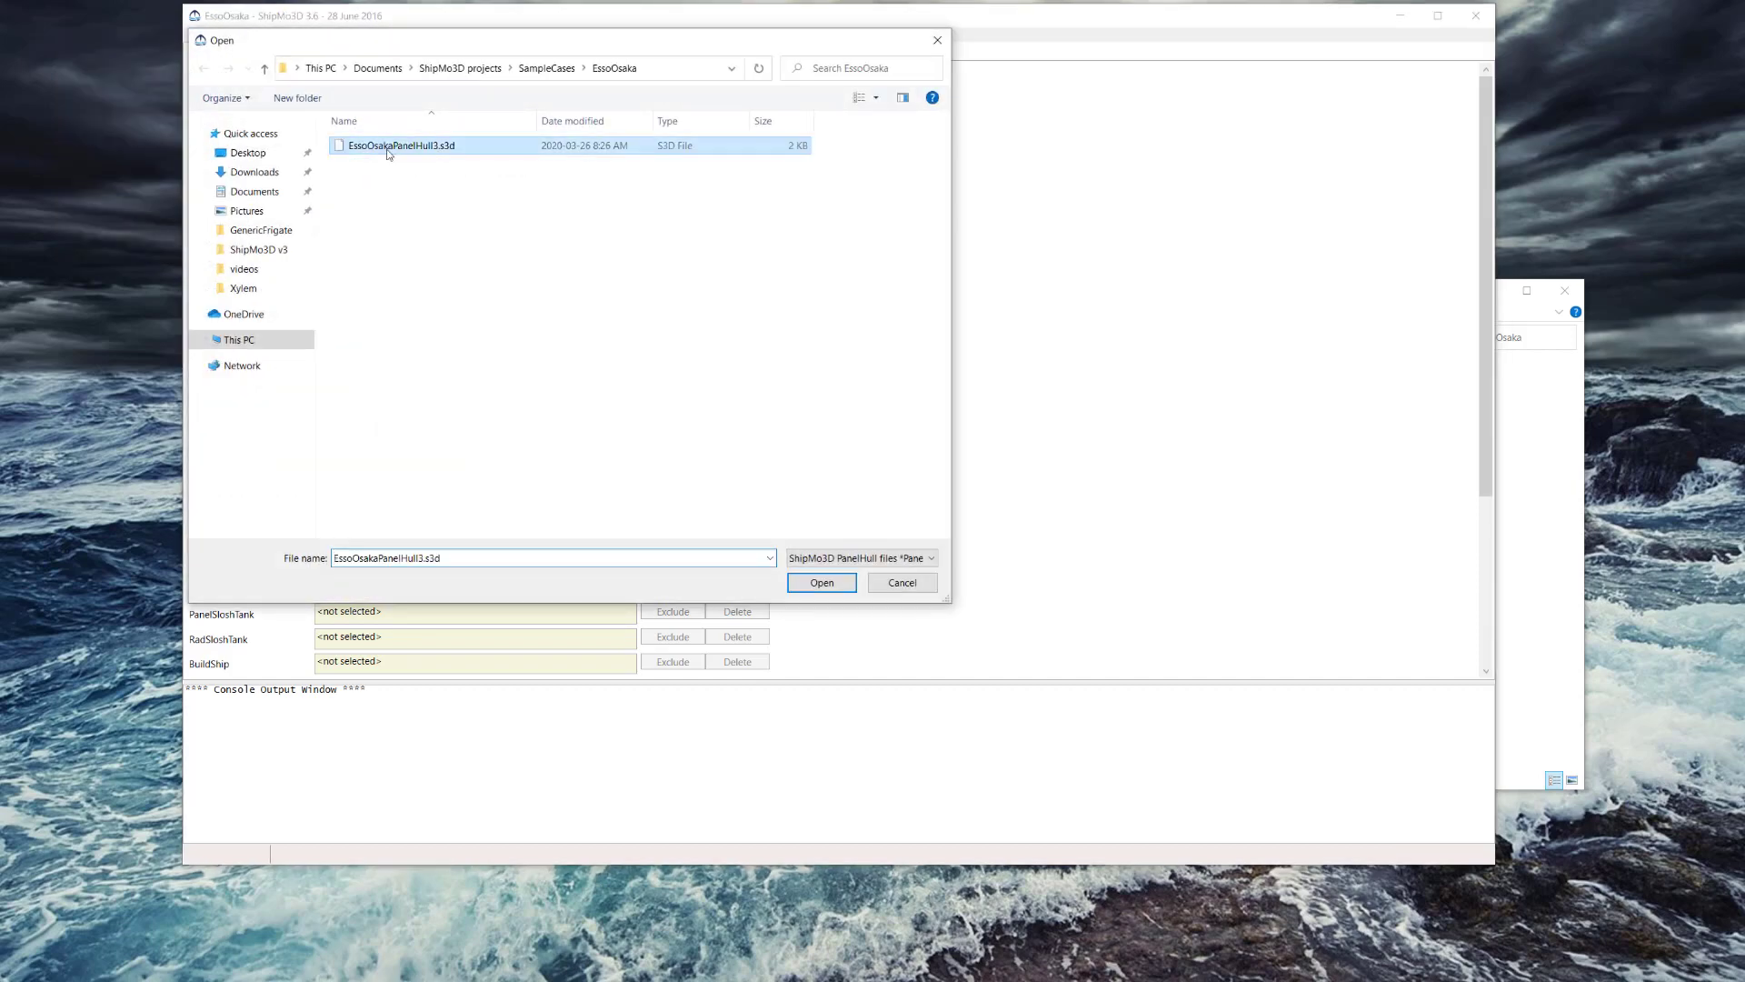
left_click(852, 587)
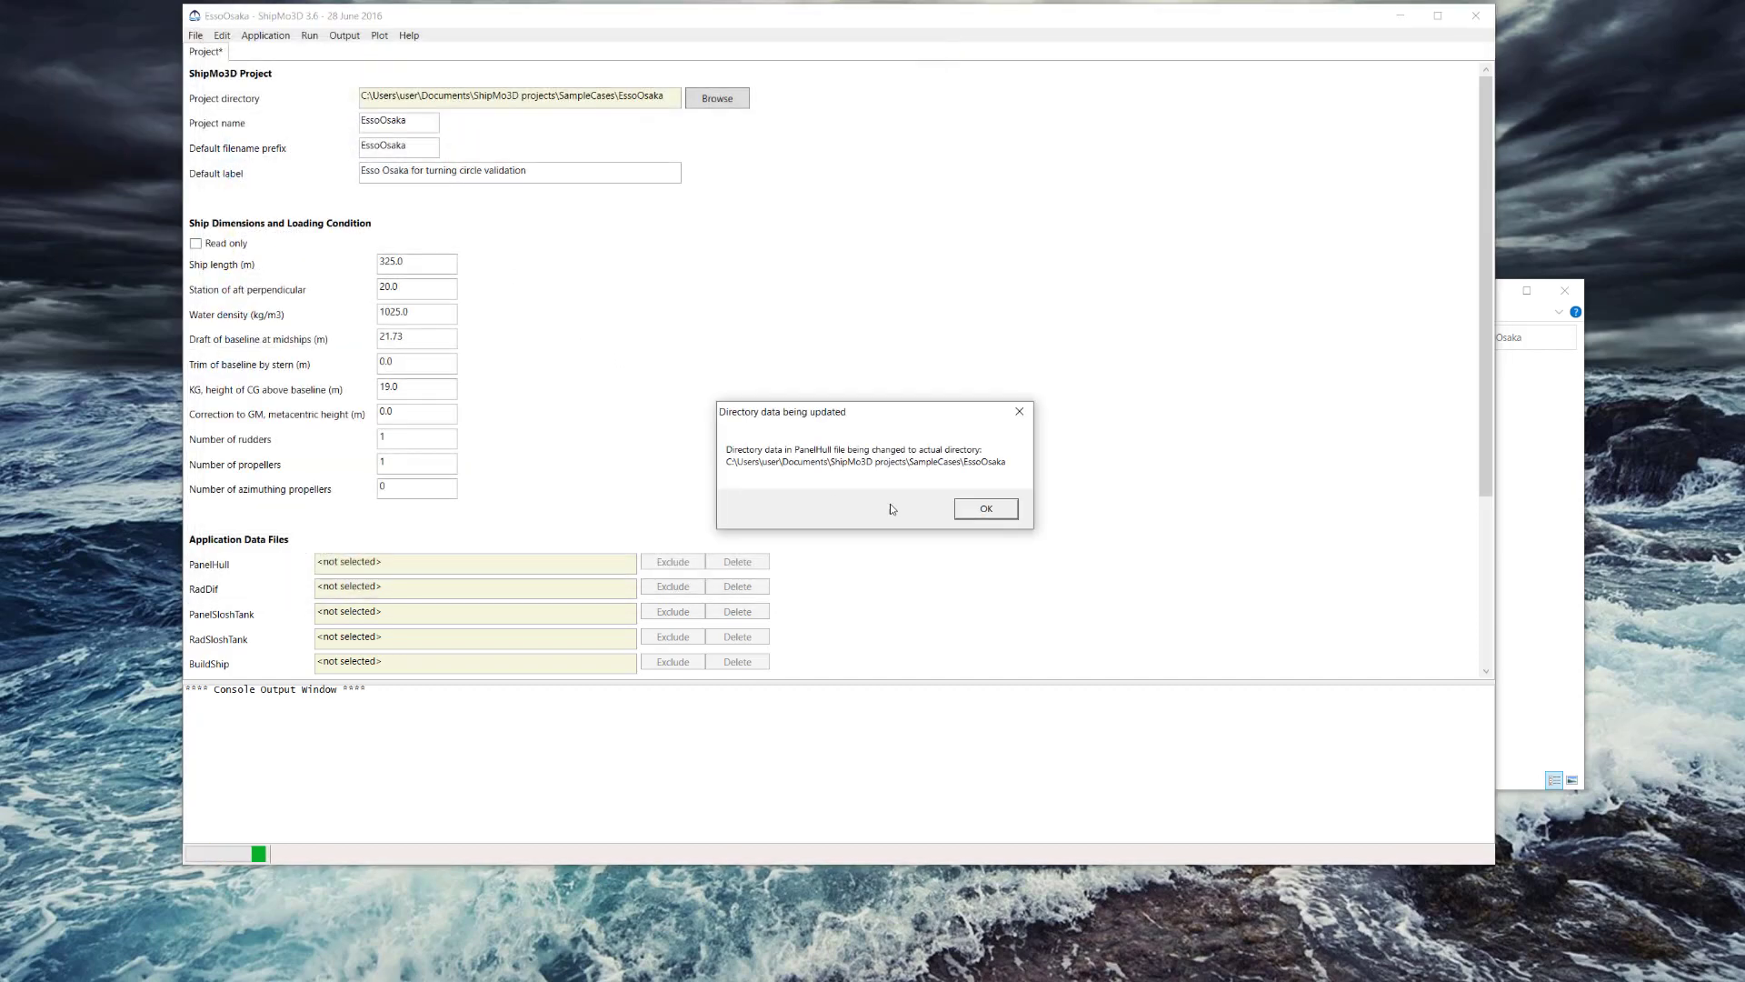
left_click(983, 508)
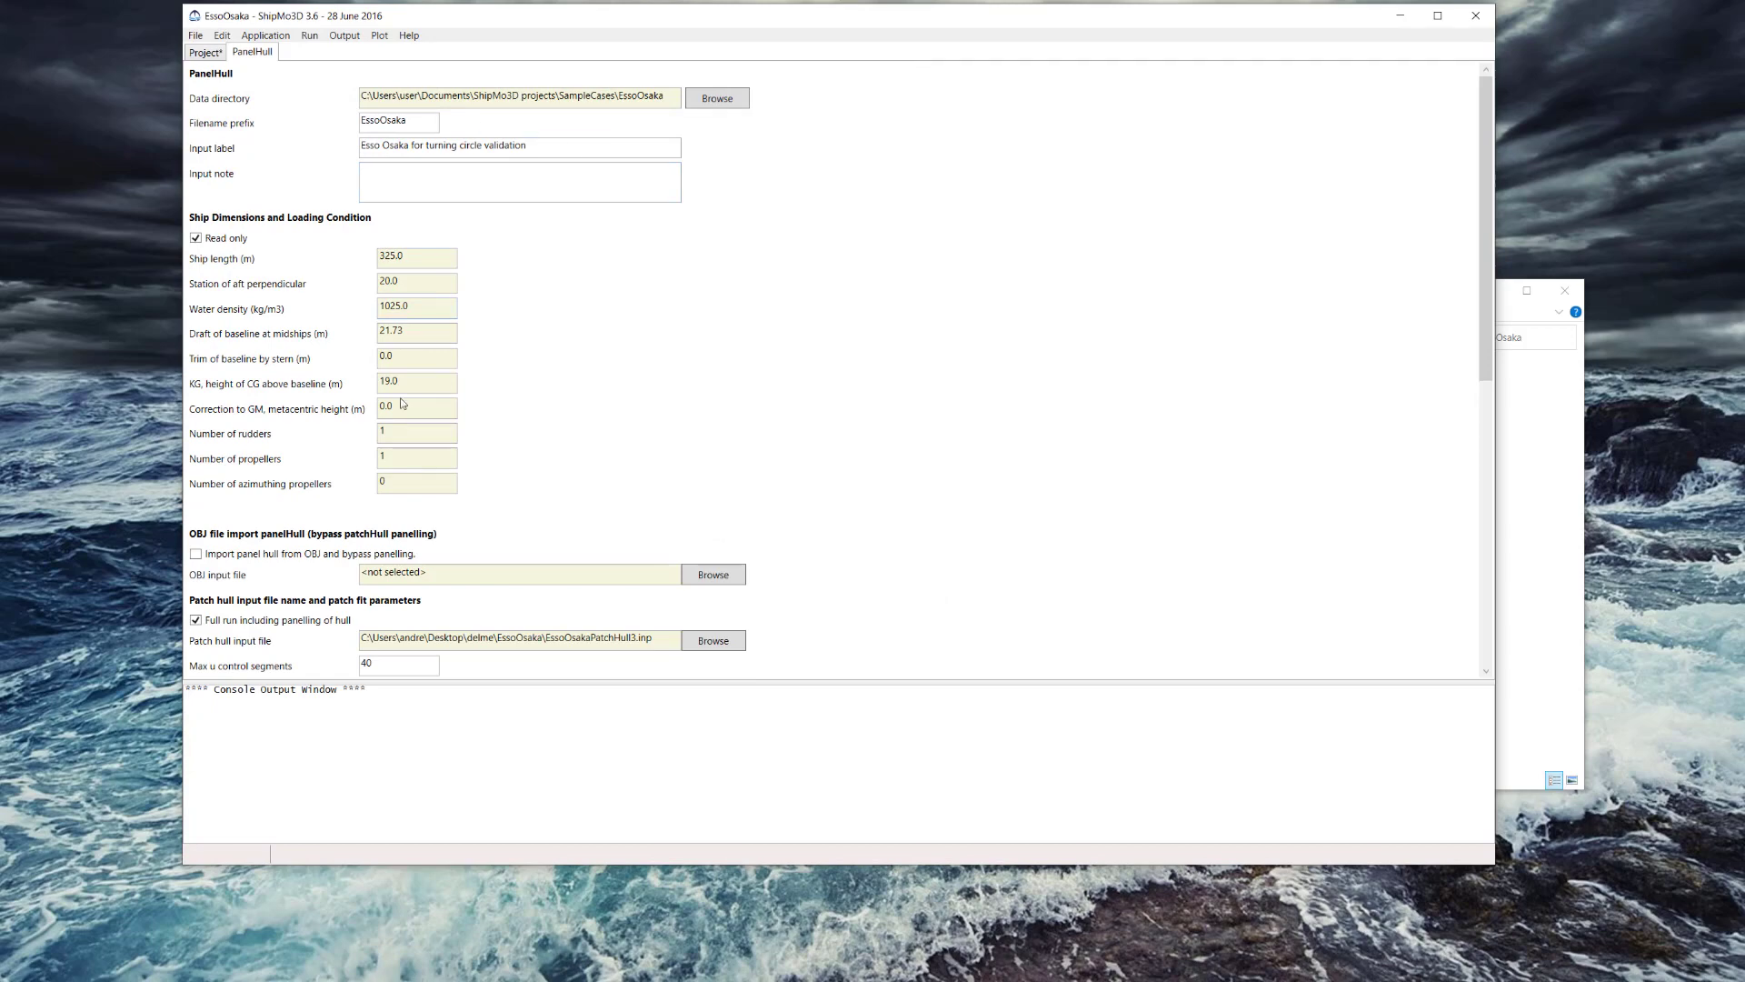
Set the patch hull input file to EssoOsakaPatchHull3.inp from the EssoOsaka sample case folder
scroll(581, 524, "down", 1)
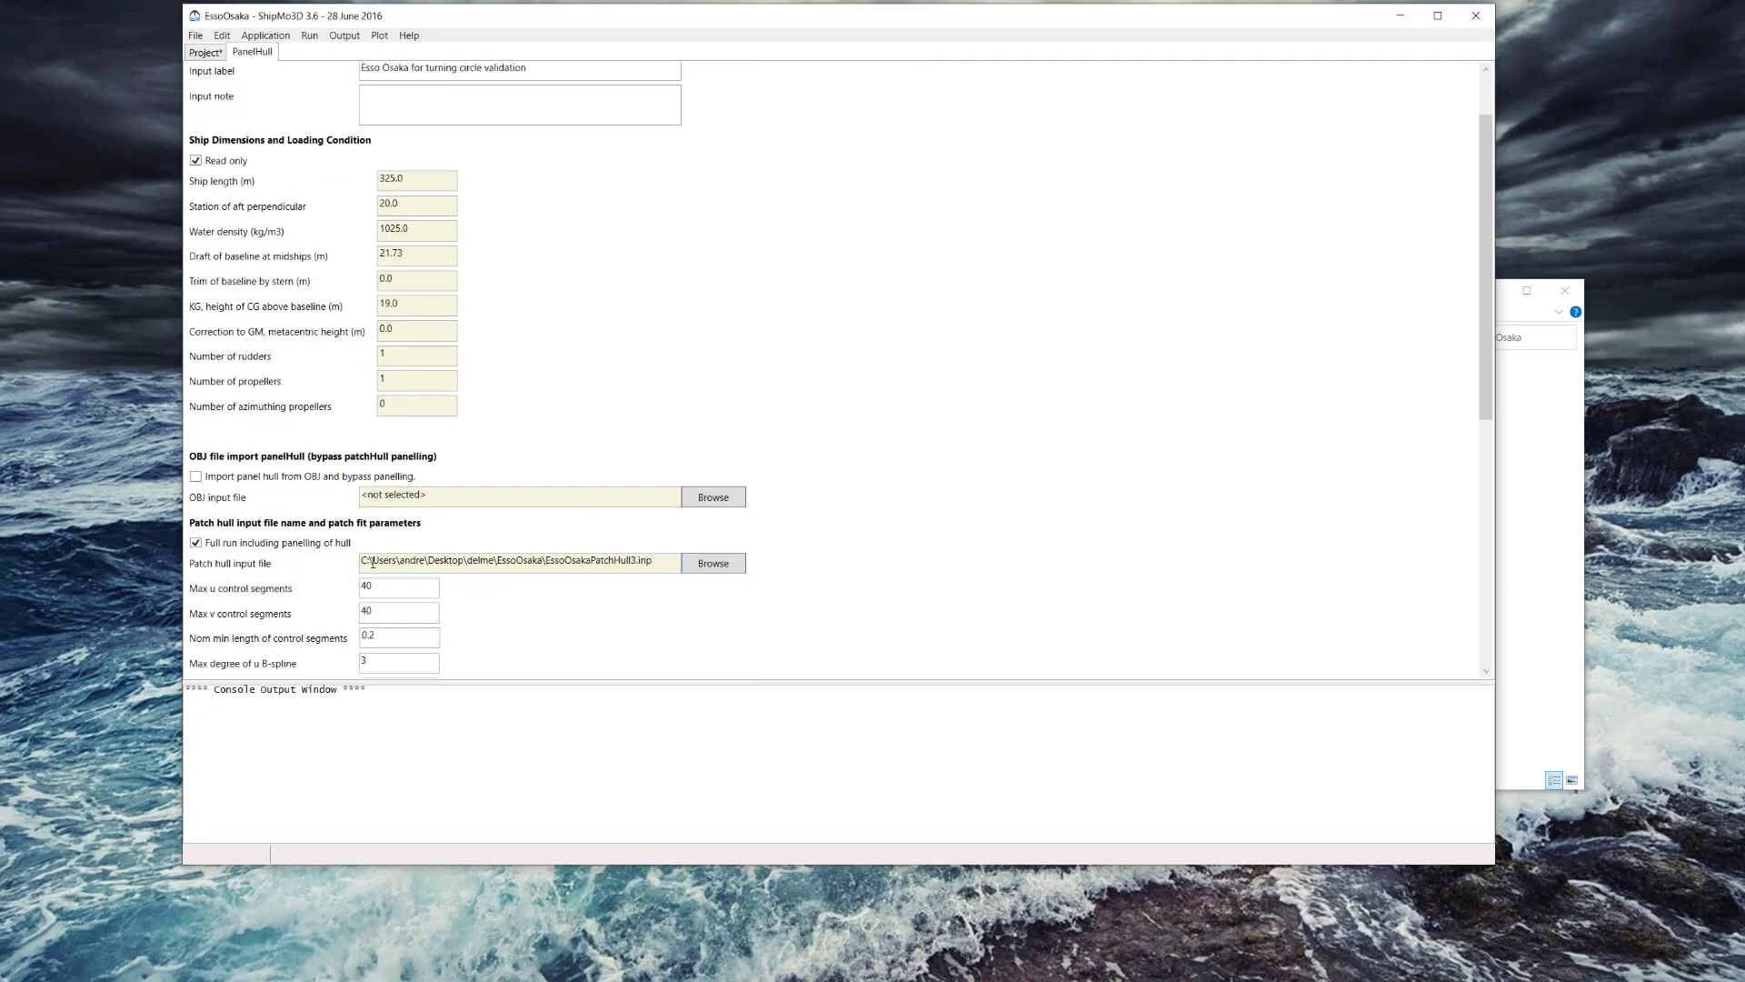
left_click(726, 571)
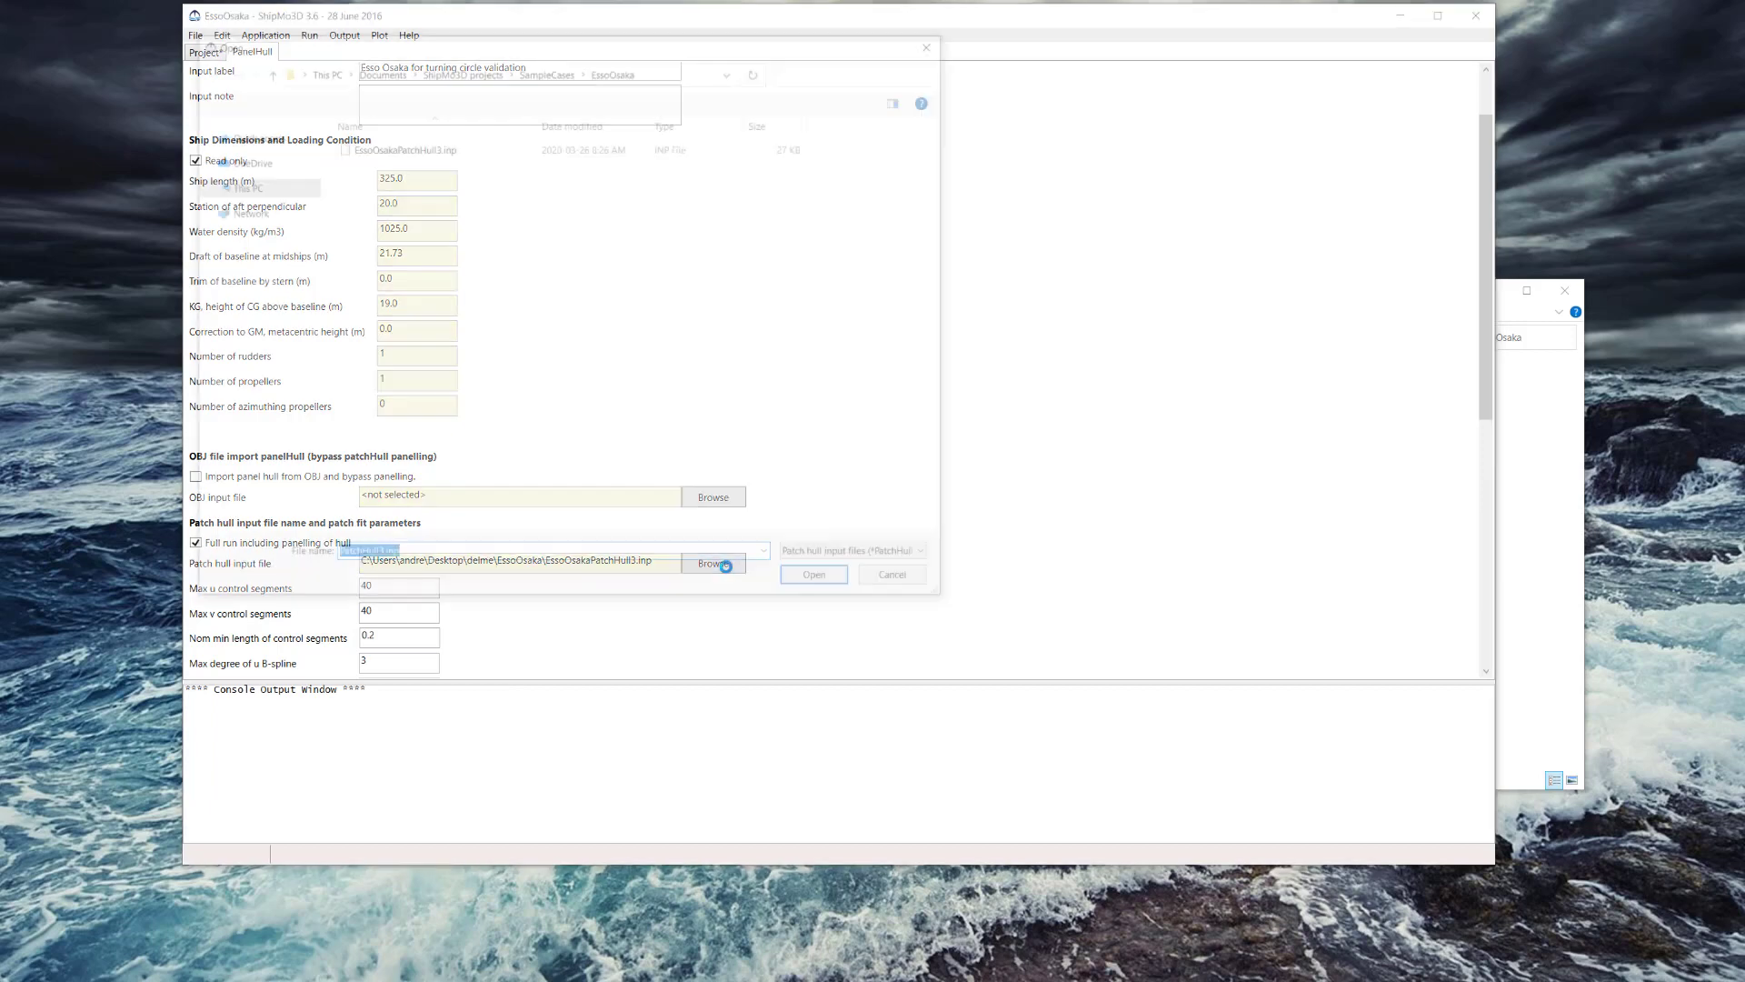
left_click(404, 148)
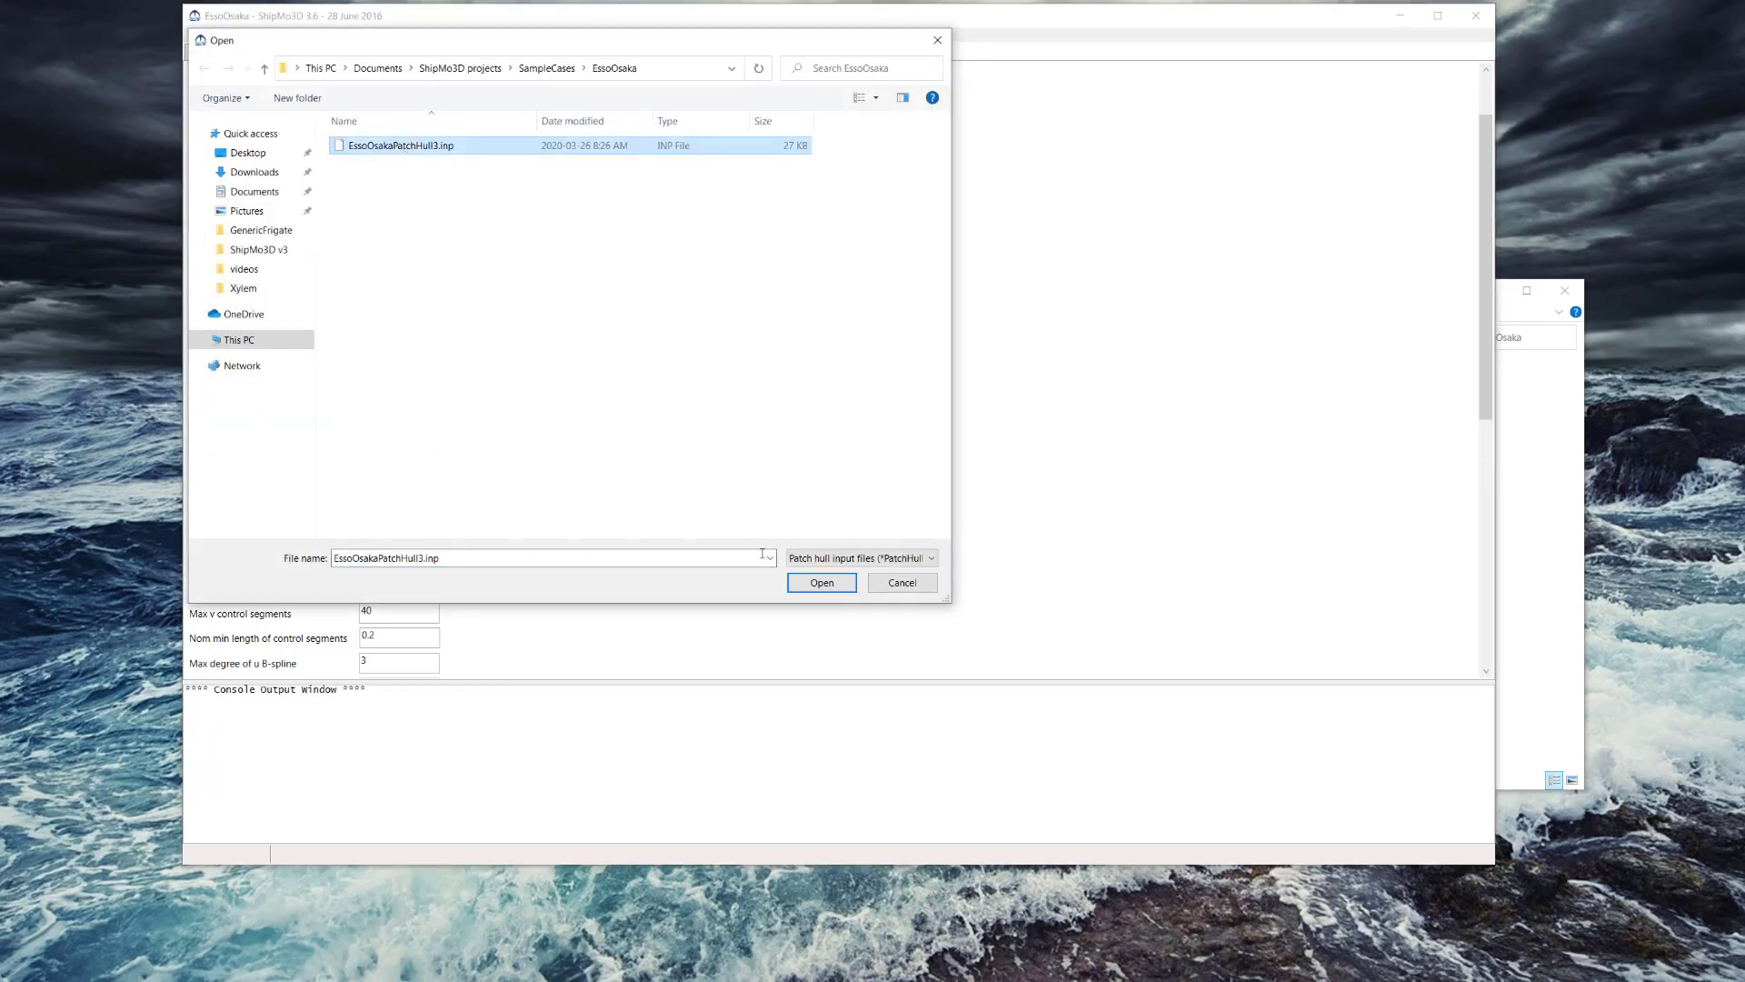
left_click(822, 583)
Review the PanelHull parameters and run the hull panelling computation through to completion
scroll(517, 547, "down", 1)
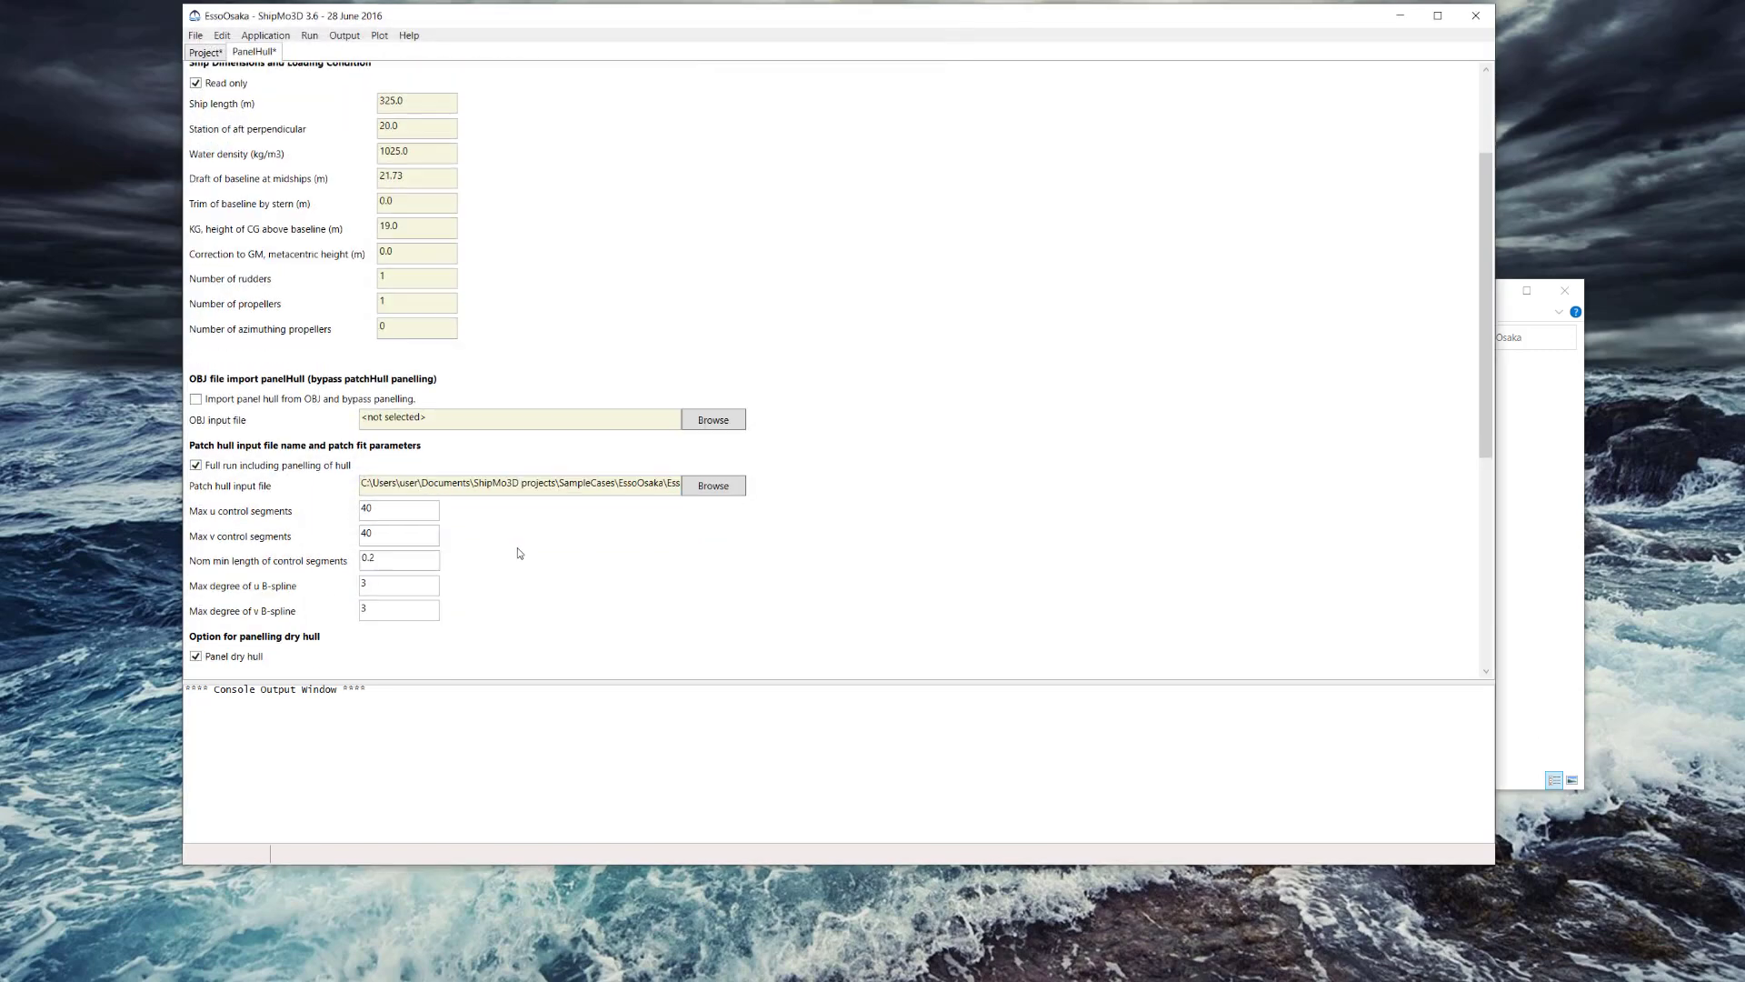
scroll(483, 368, "up", 2)
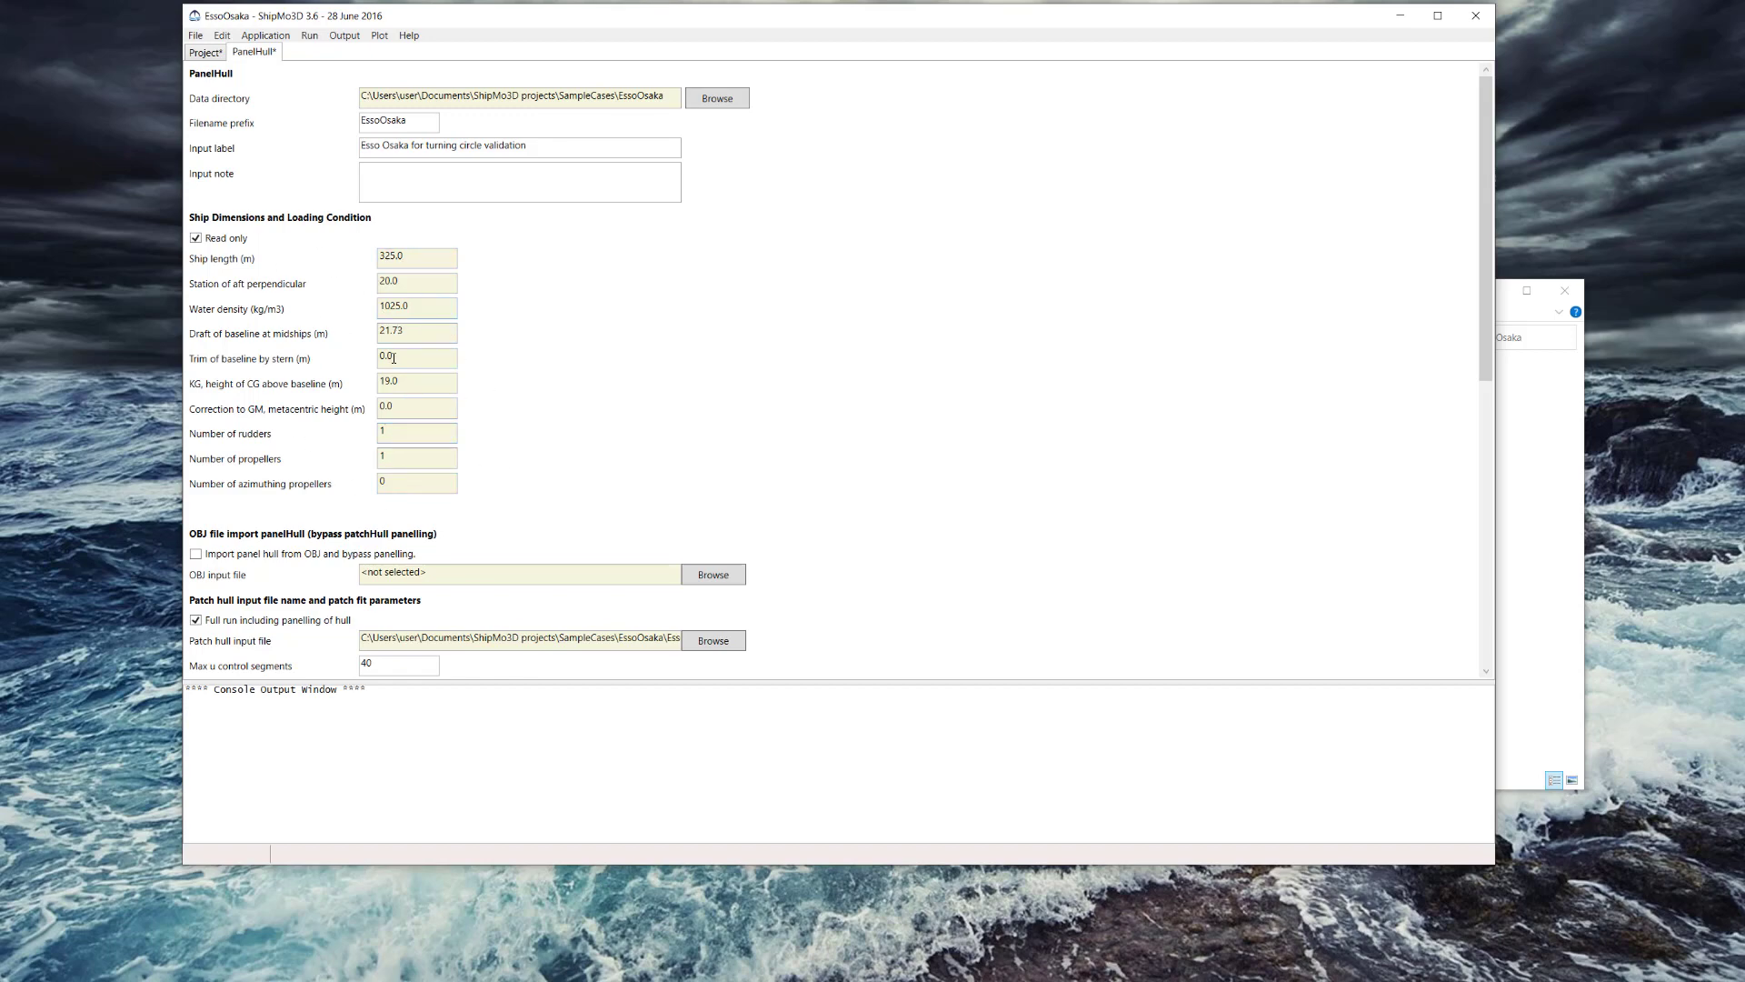
scroll(387, 455, "down", 10)
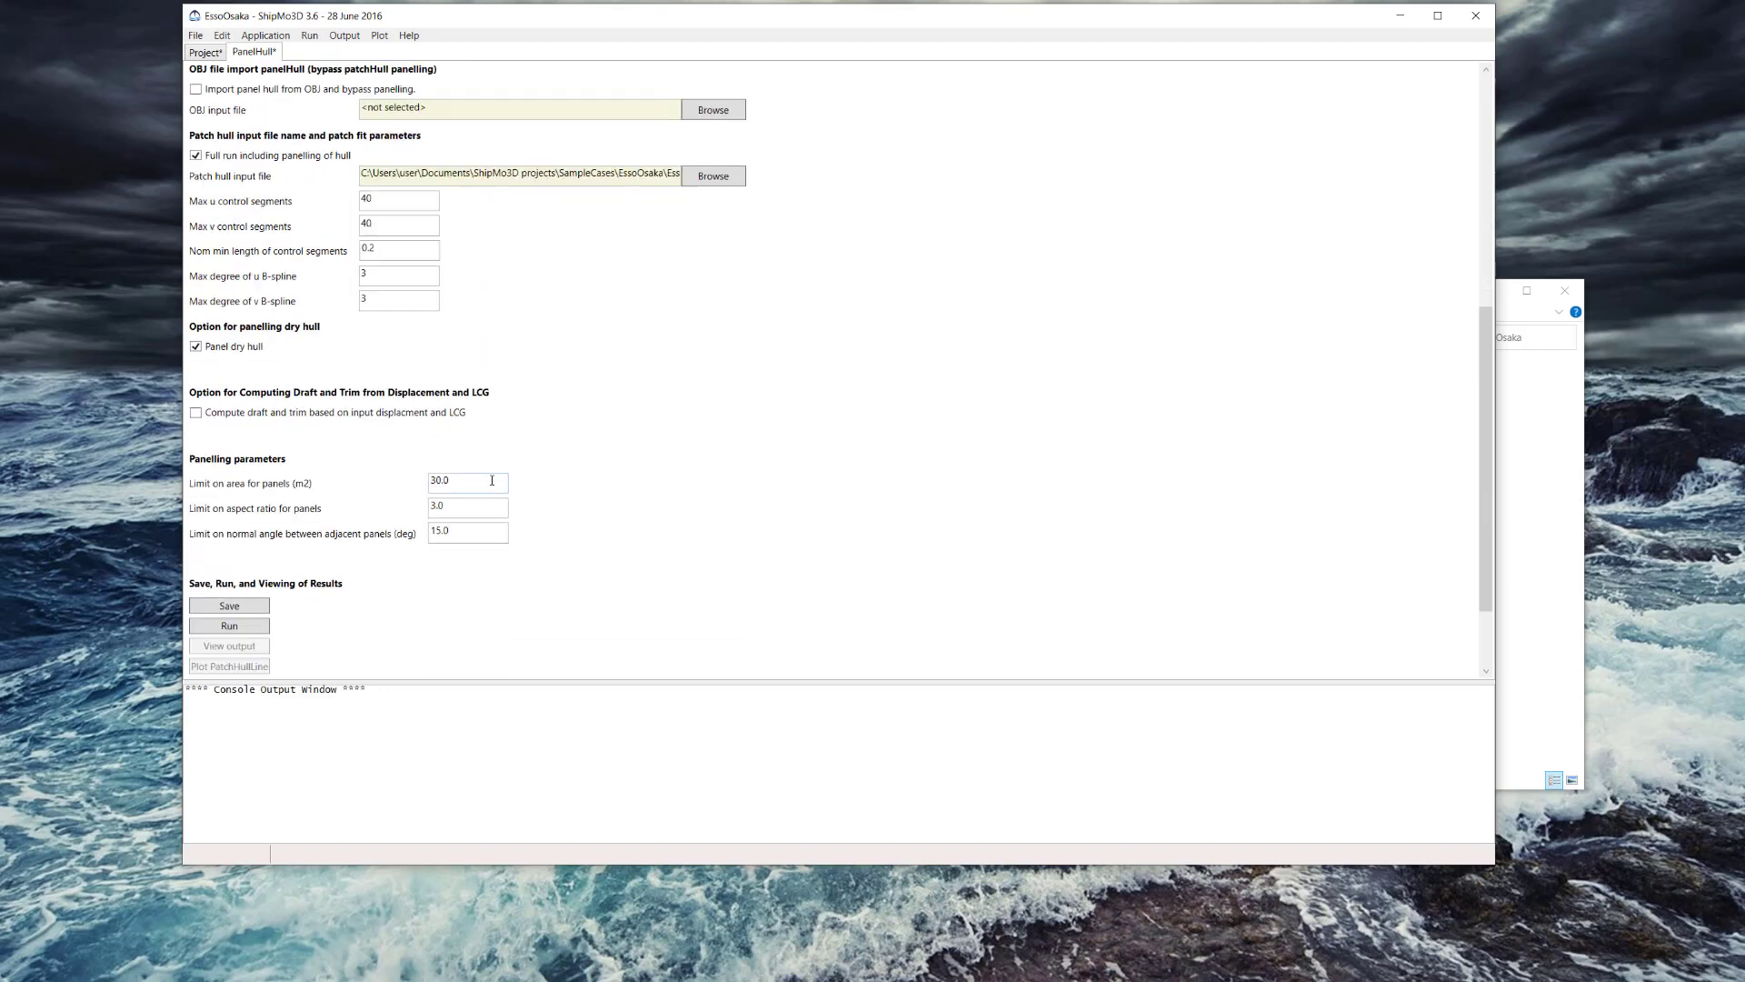
scroll(492, 480, "down", 2)
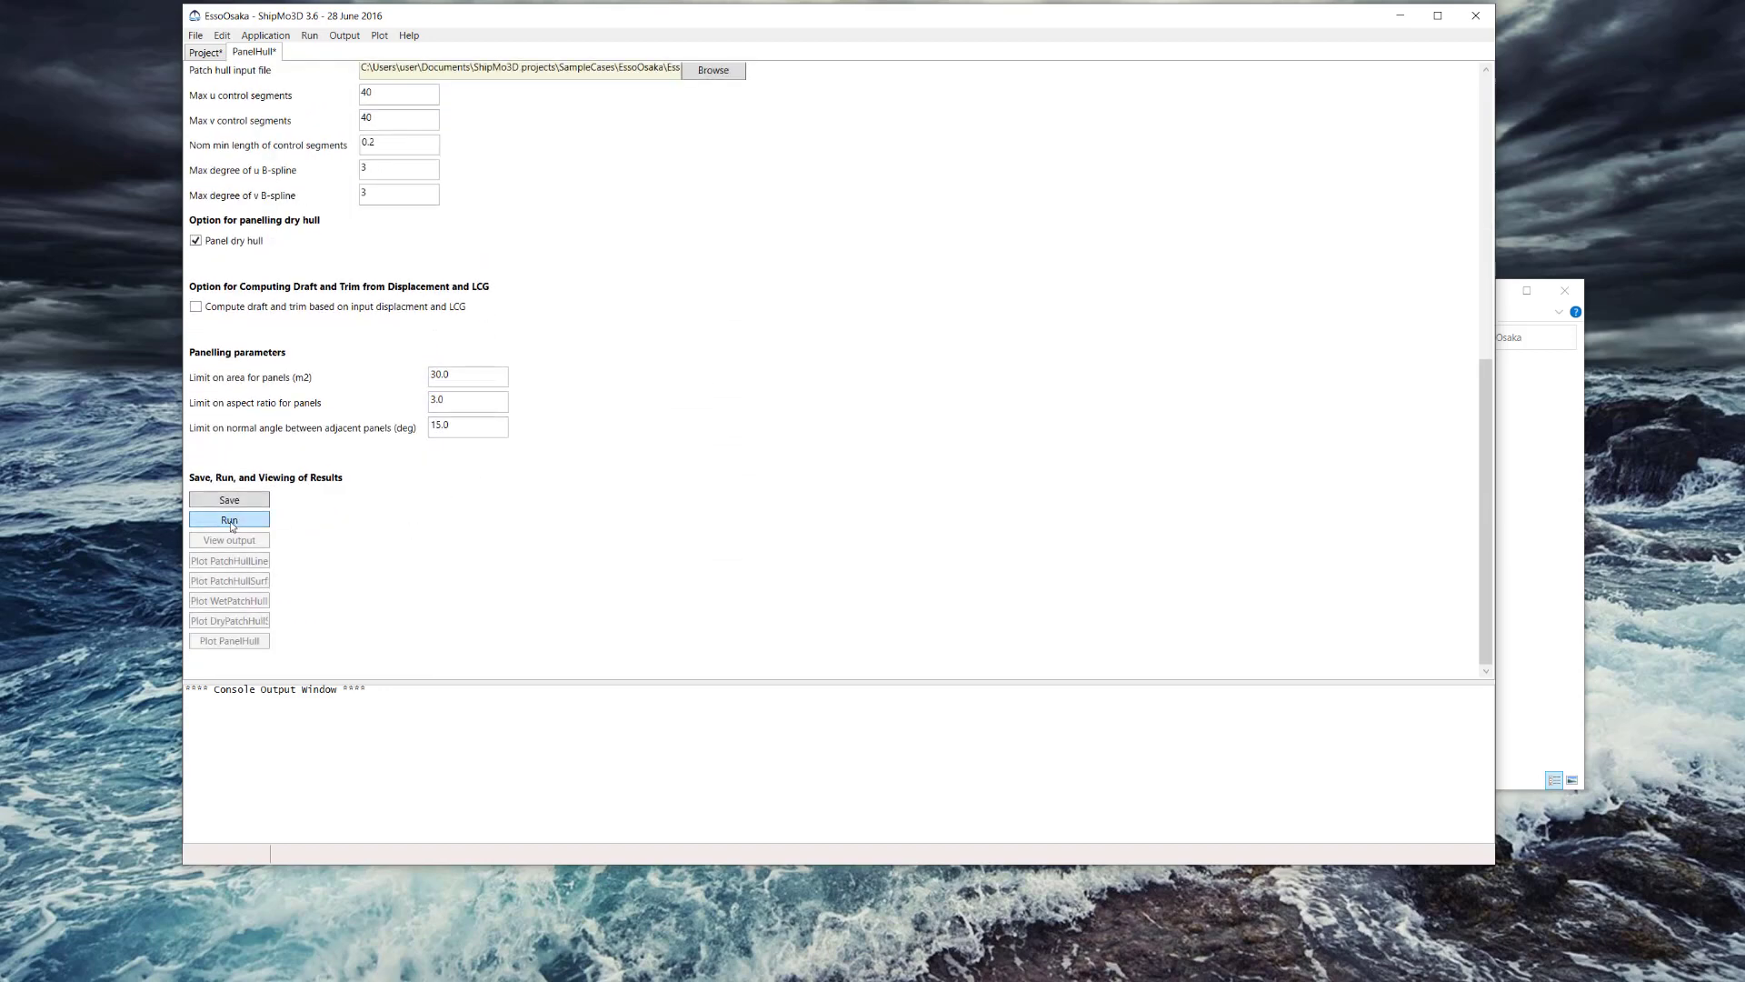
left_click(230, 520)
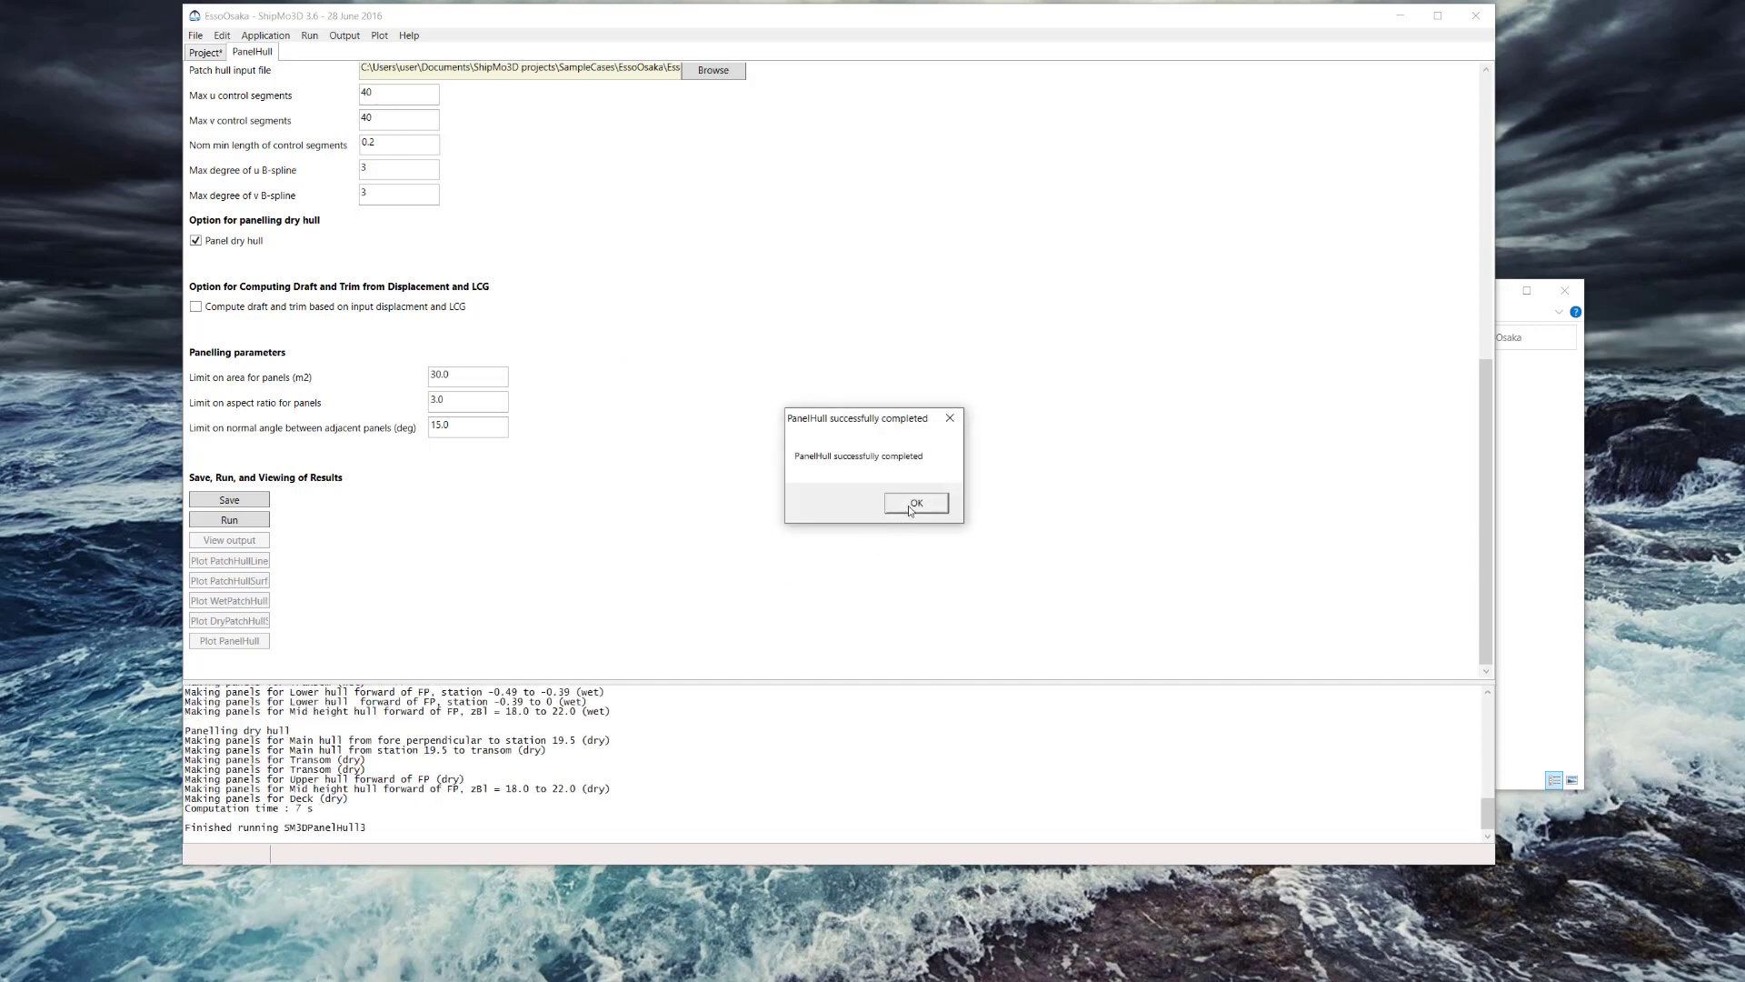
left_click(910, 510)
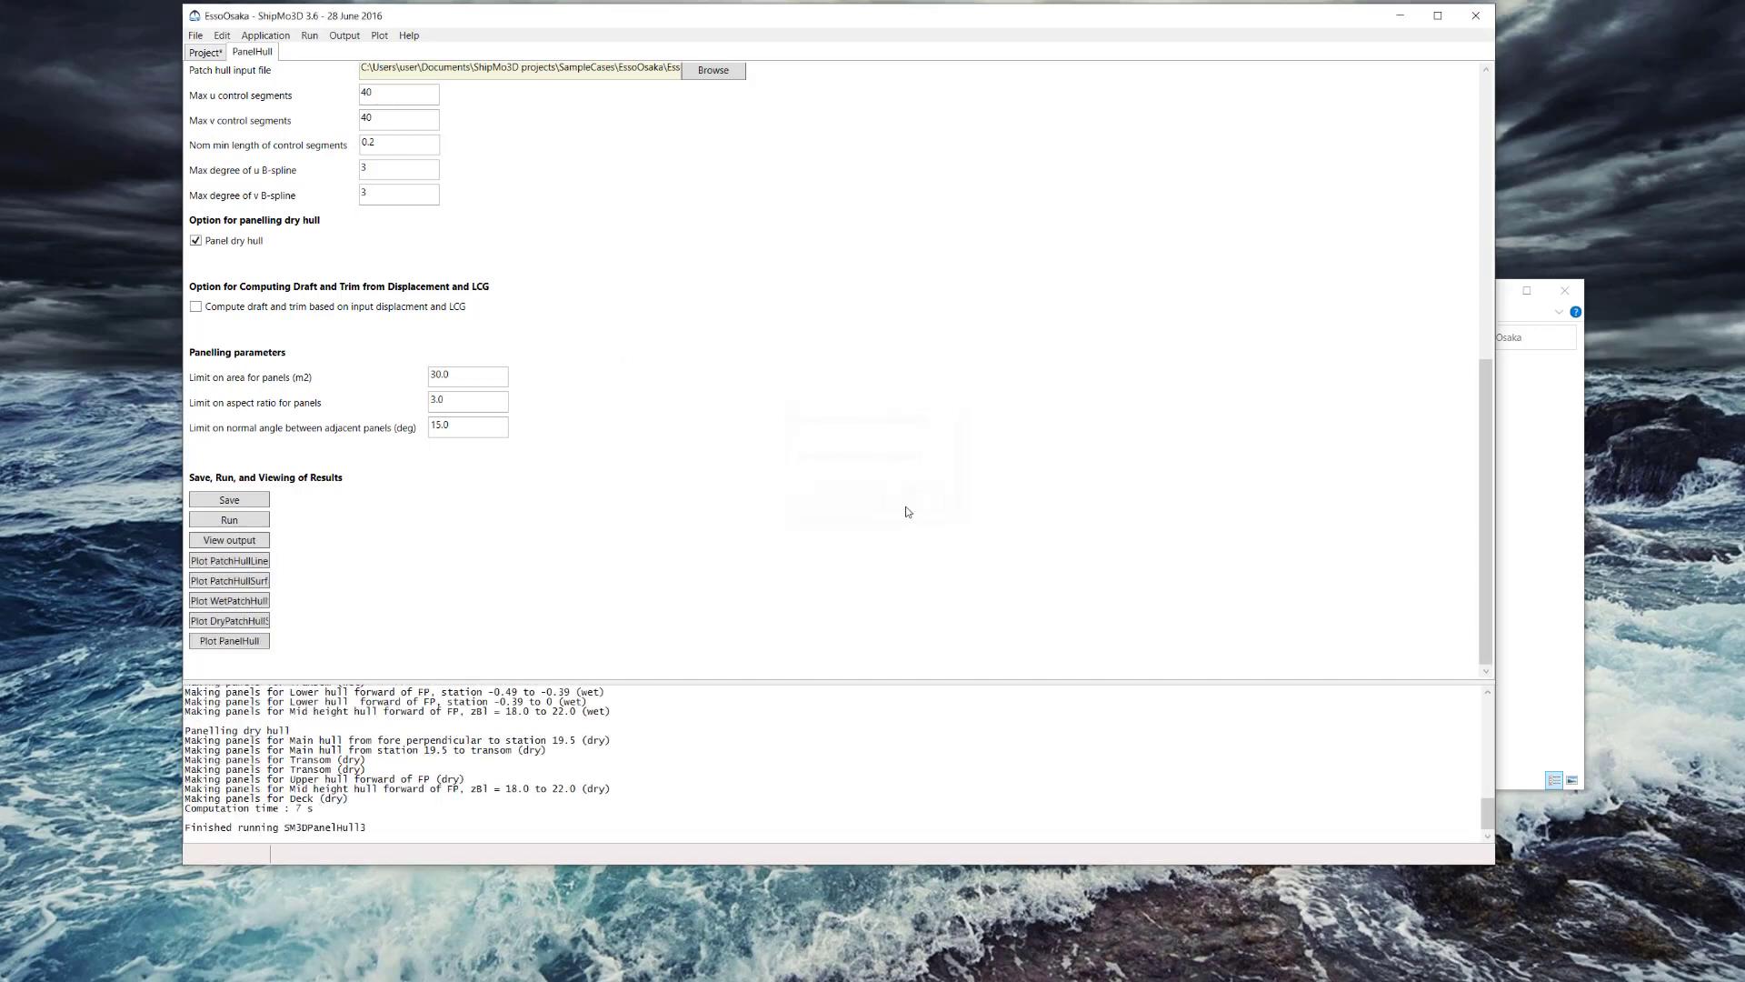
Plot the panelled hull with panel outlines, using vertical position -29°, horizontal position 53° and view angle 14°
left_click(238, 641)
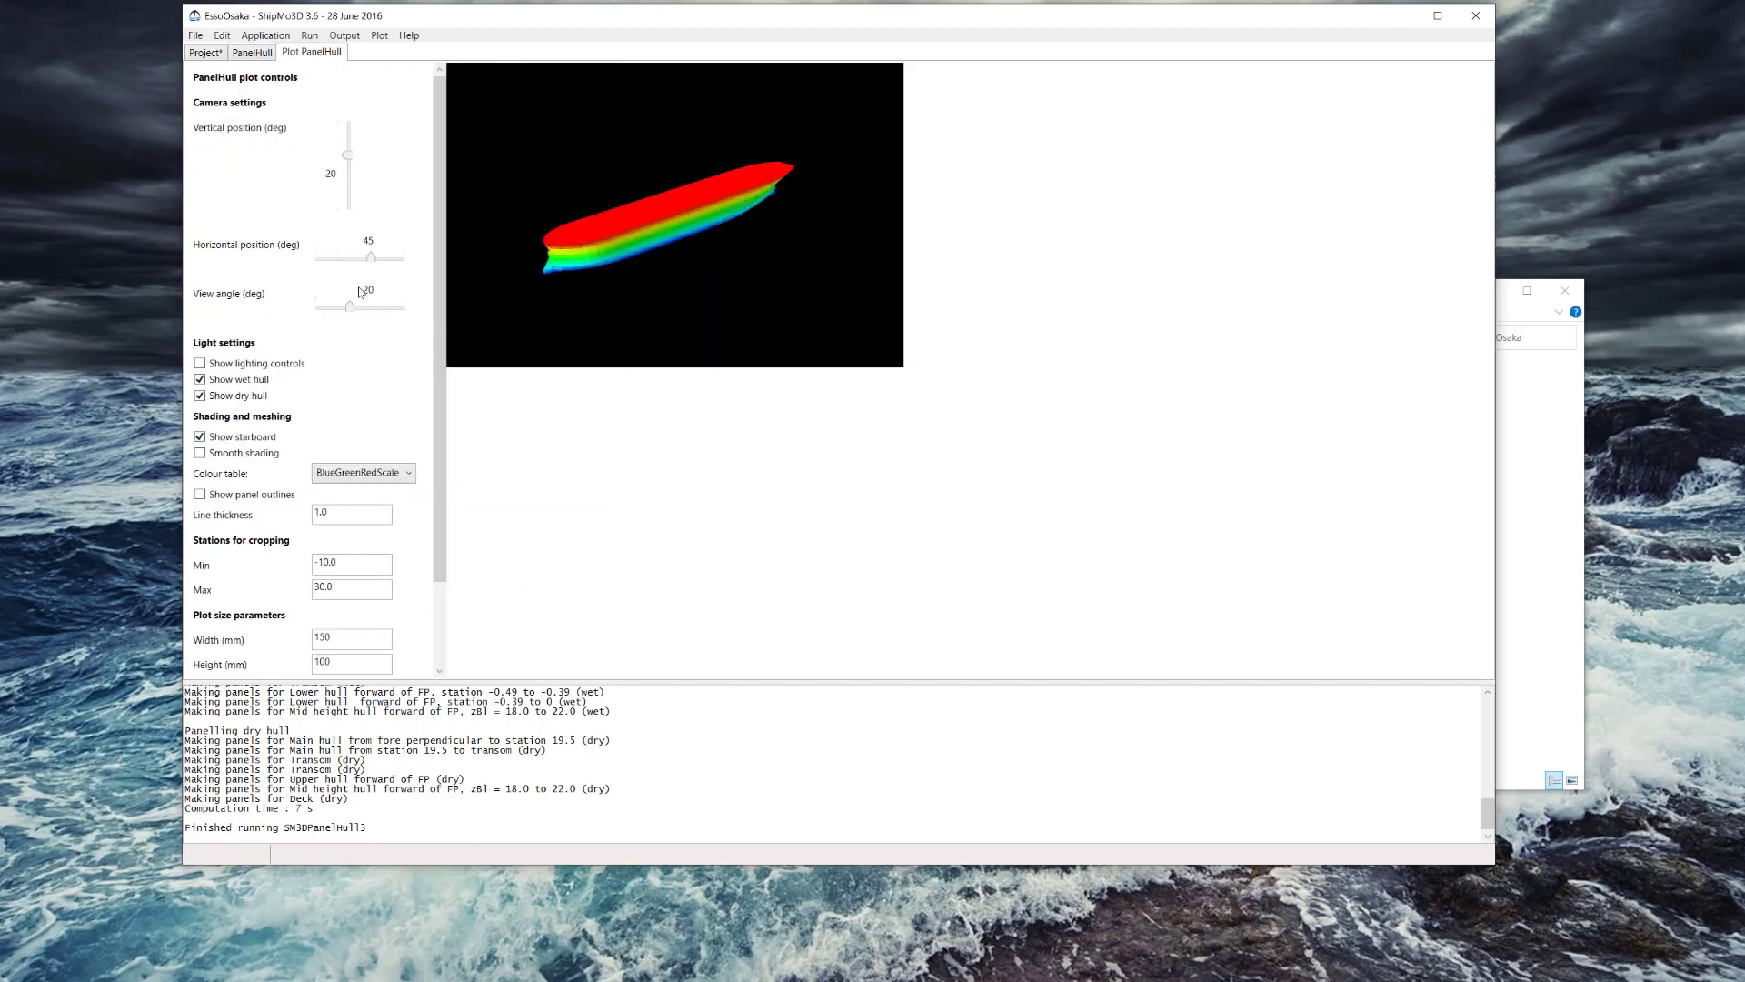
left_click_drag(353, 308, 347, 262)
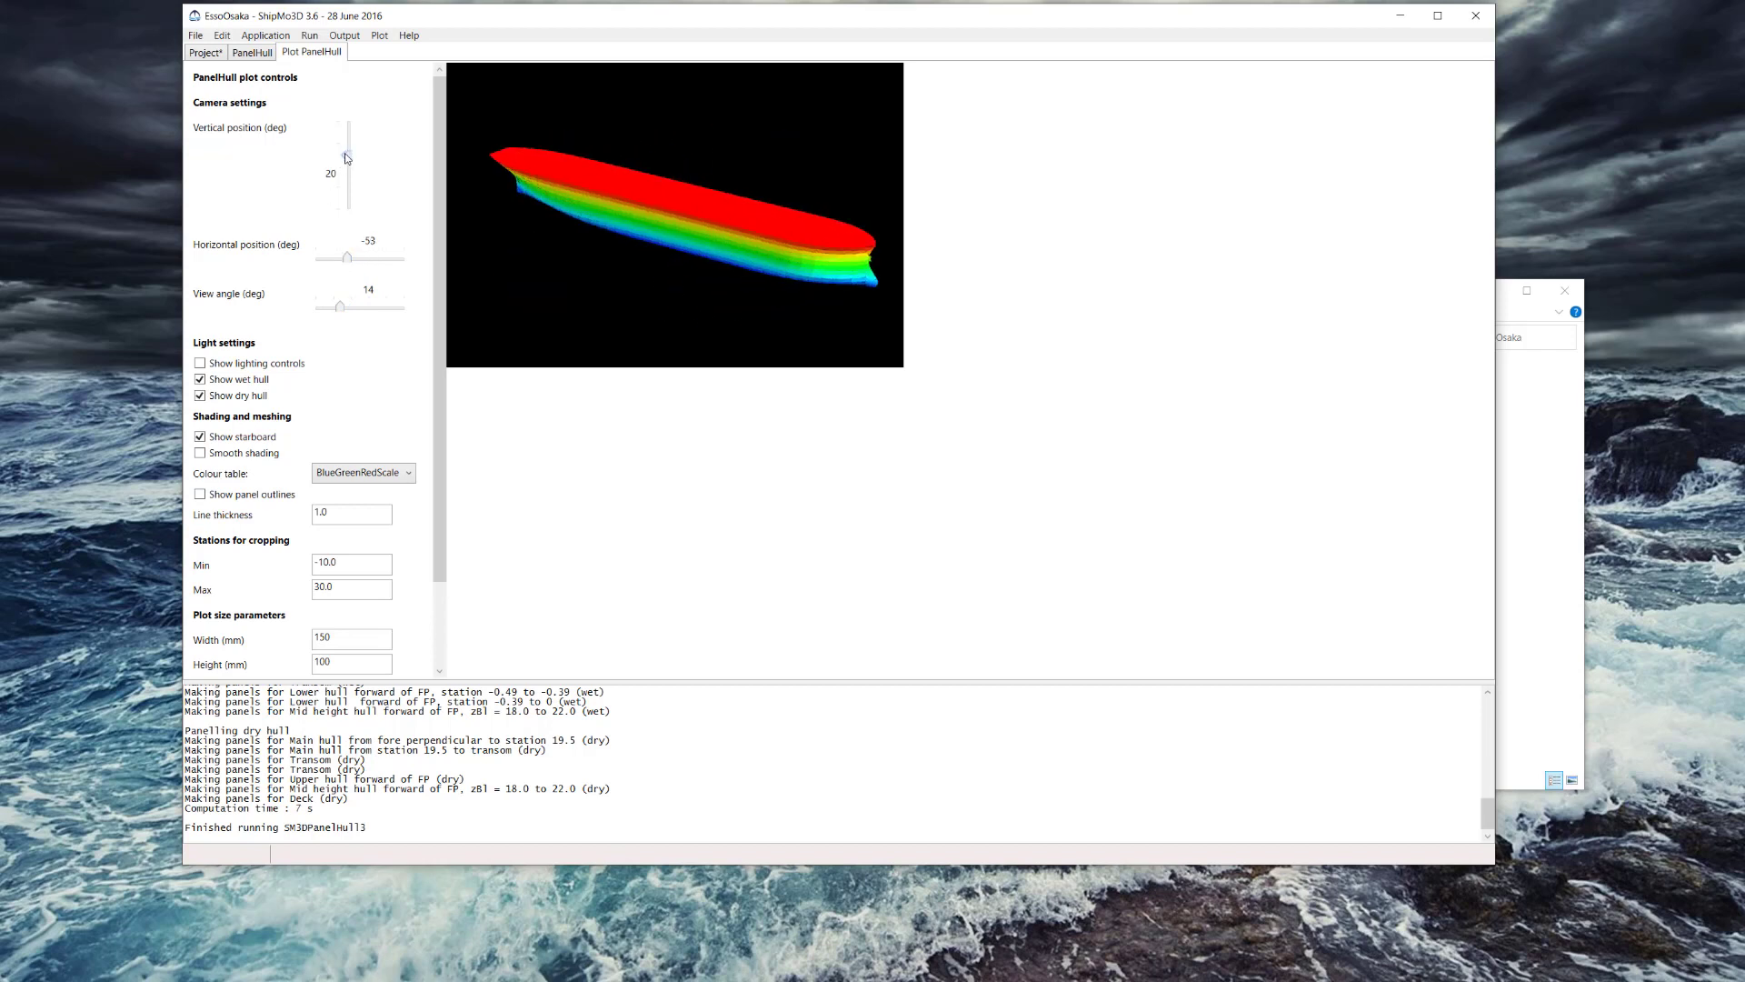
left_click_drag(345, 157, 346, 179)
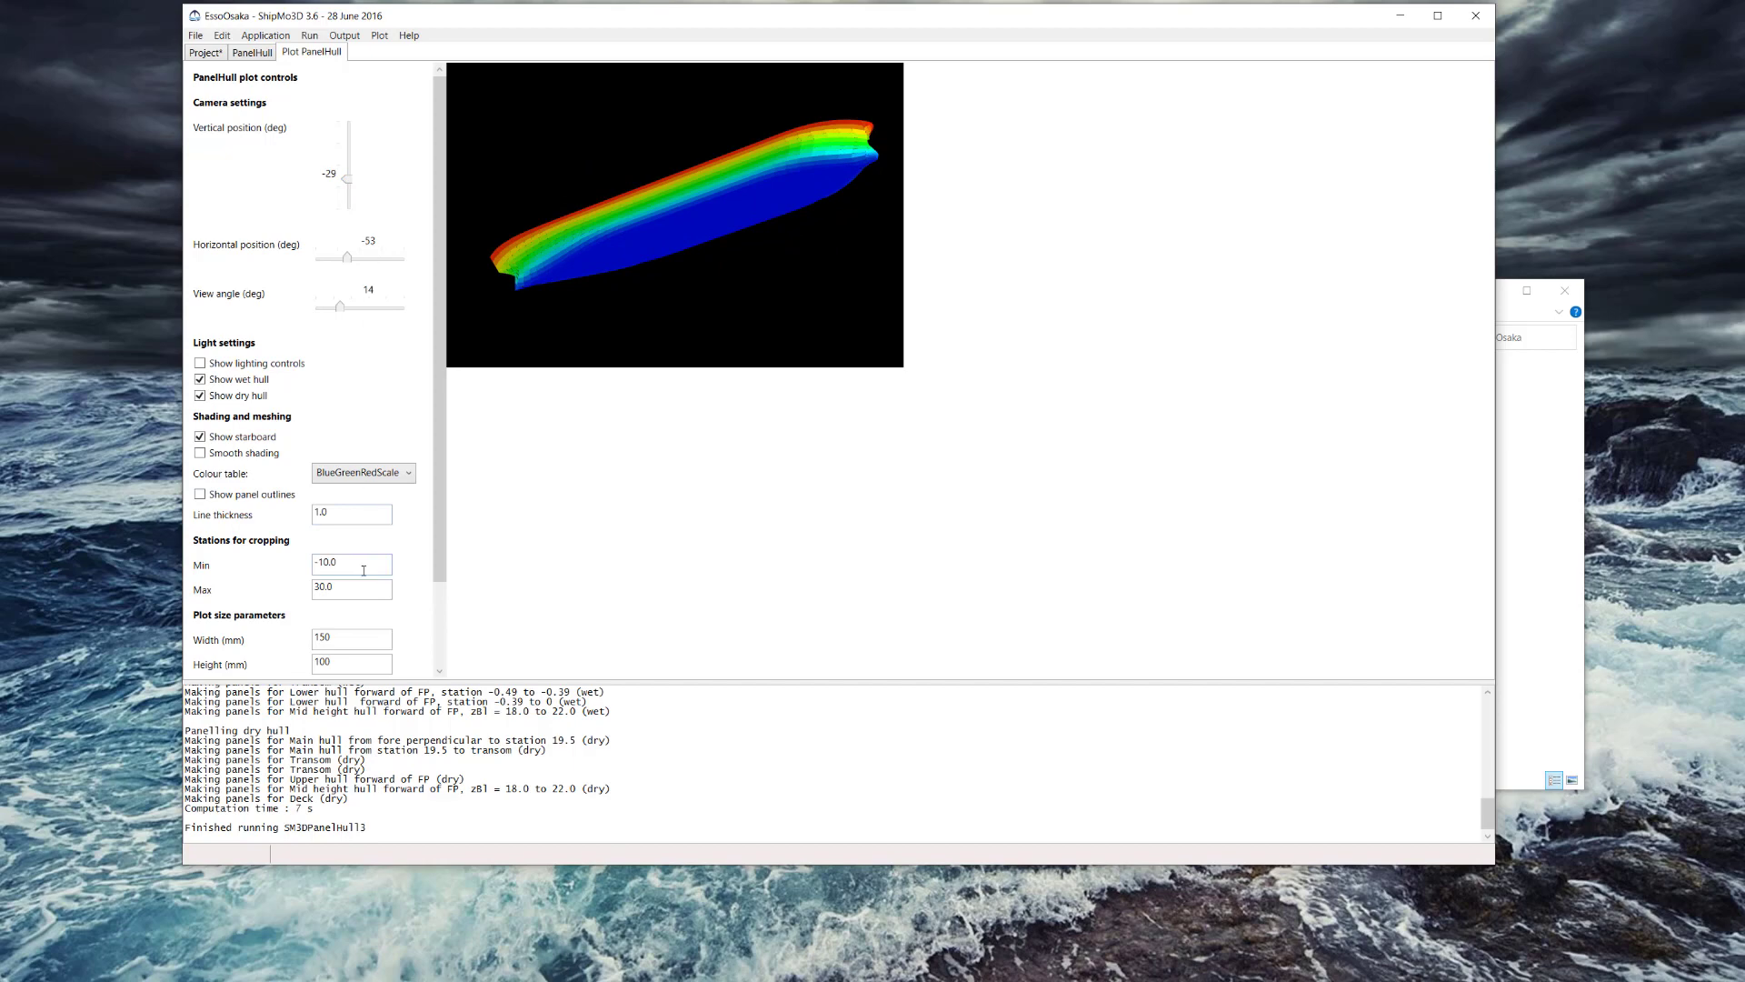
left_click(278, 500)
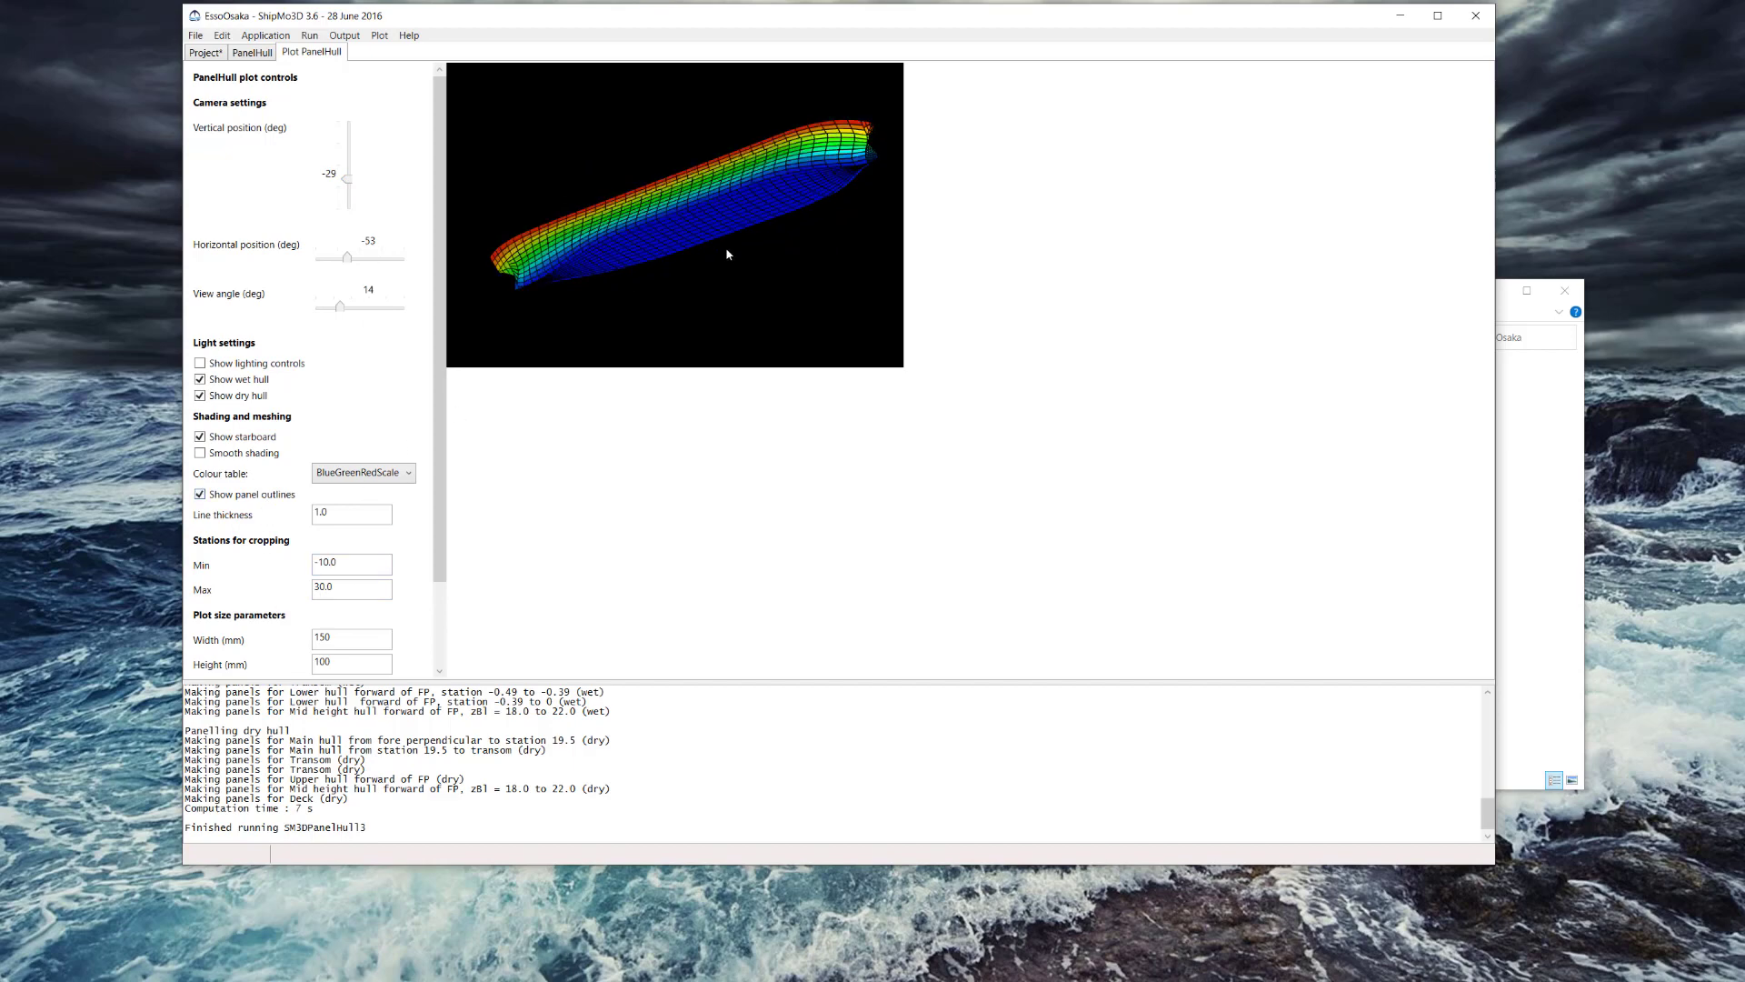
left_click_drag(346, 261, 374, 261)
Add the existing RadDif data file EssoOsakaRadDif3.s3d to the project and accept its directory update
left_click(195, 36)
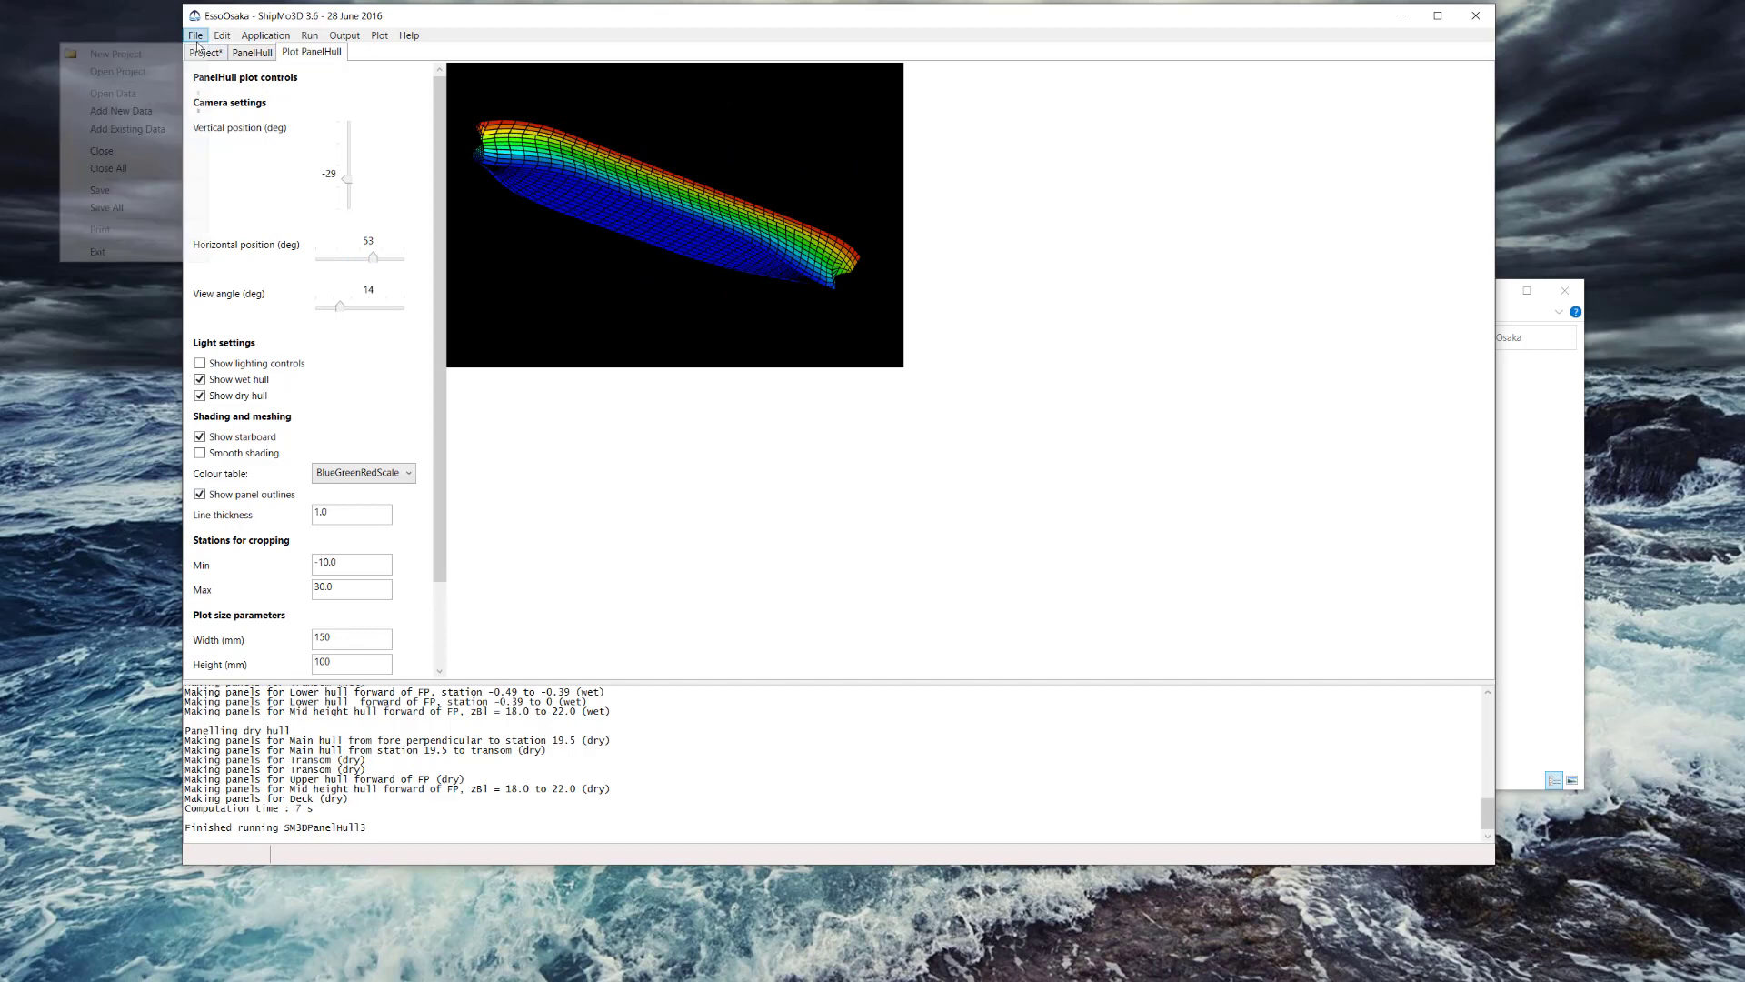
mouse_move(153, 131)
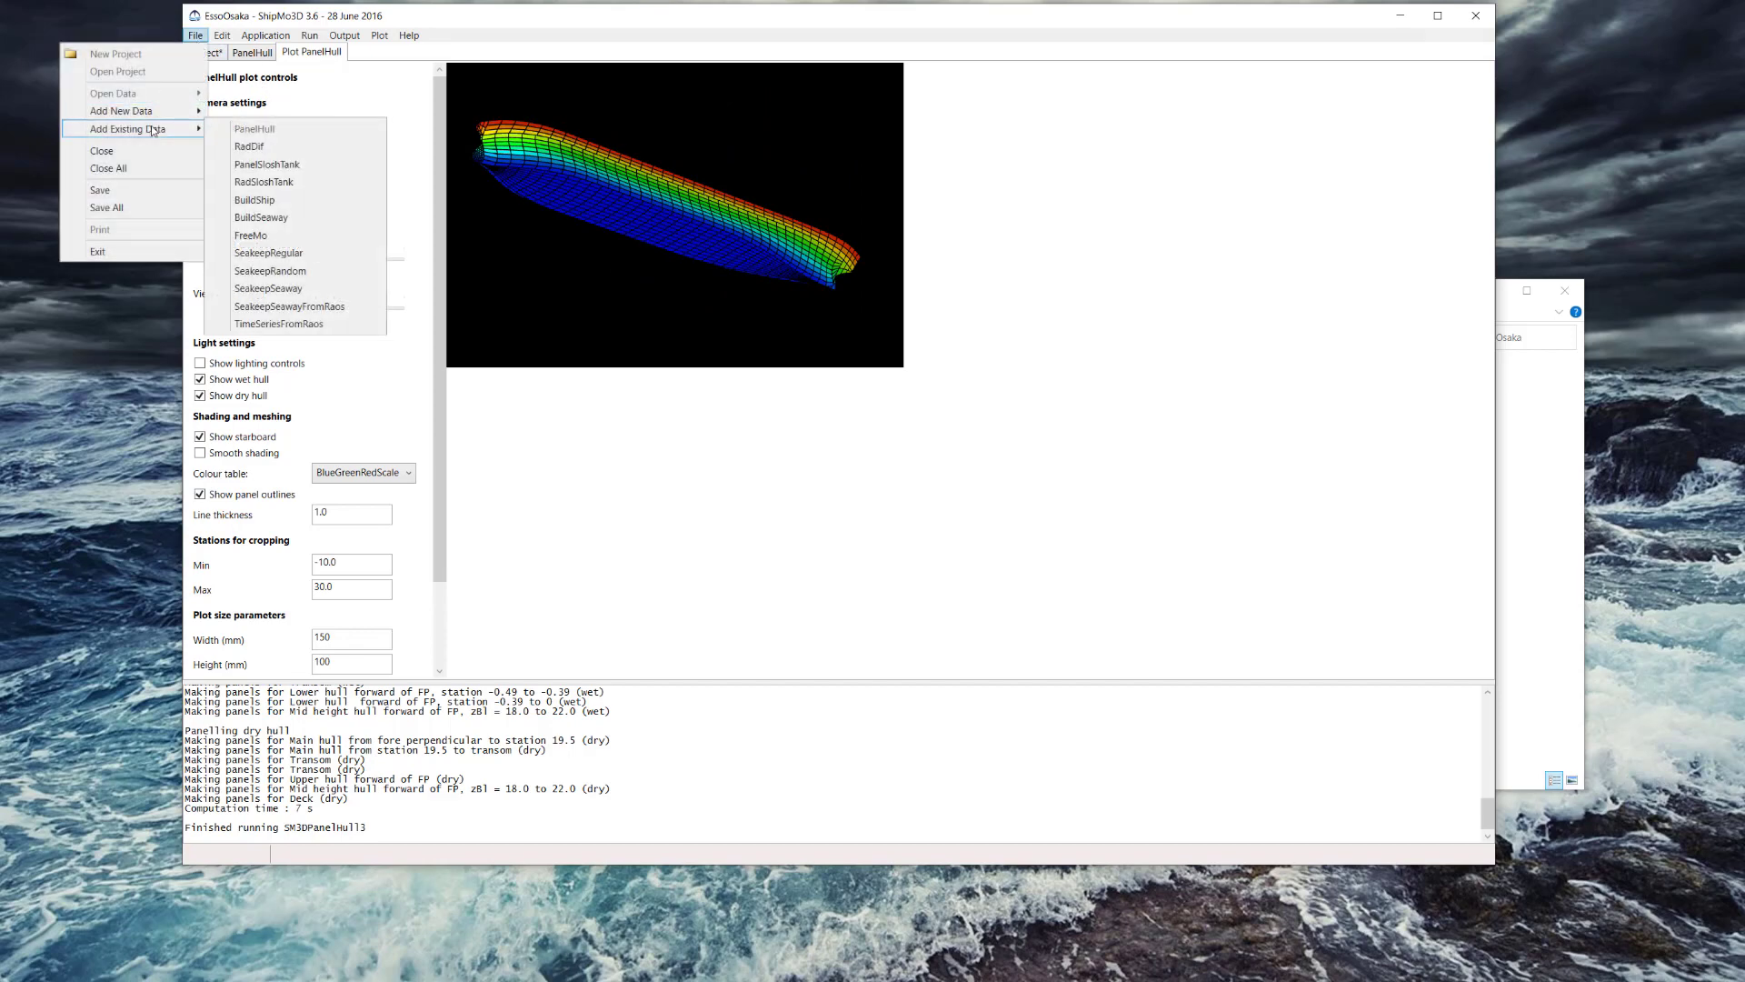
left_click(251, 148)
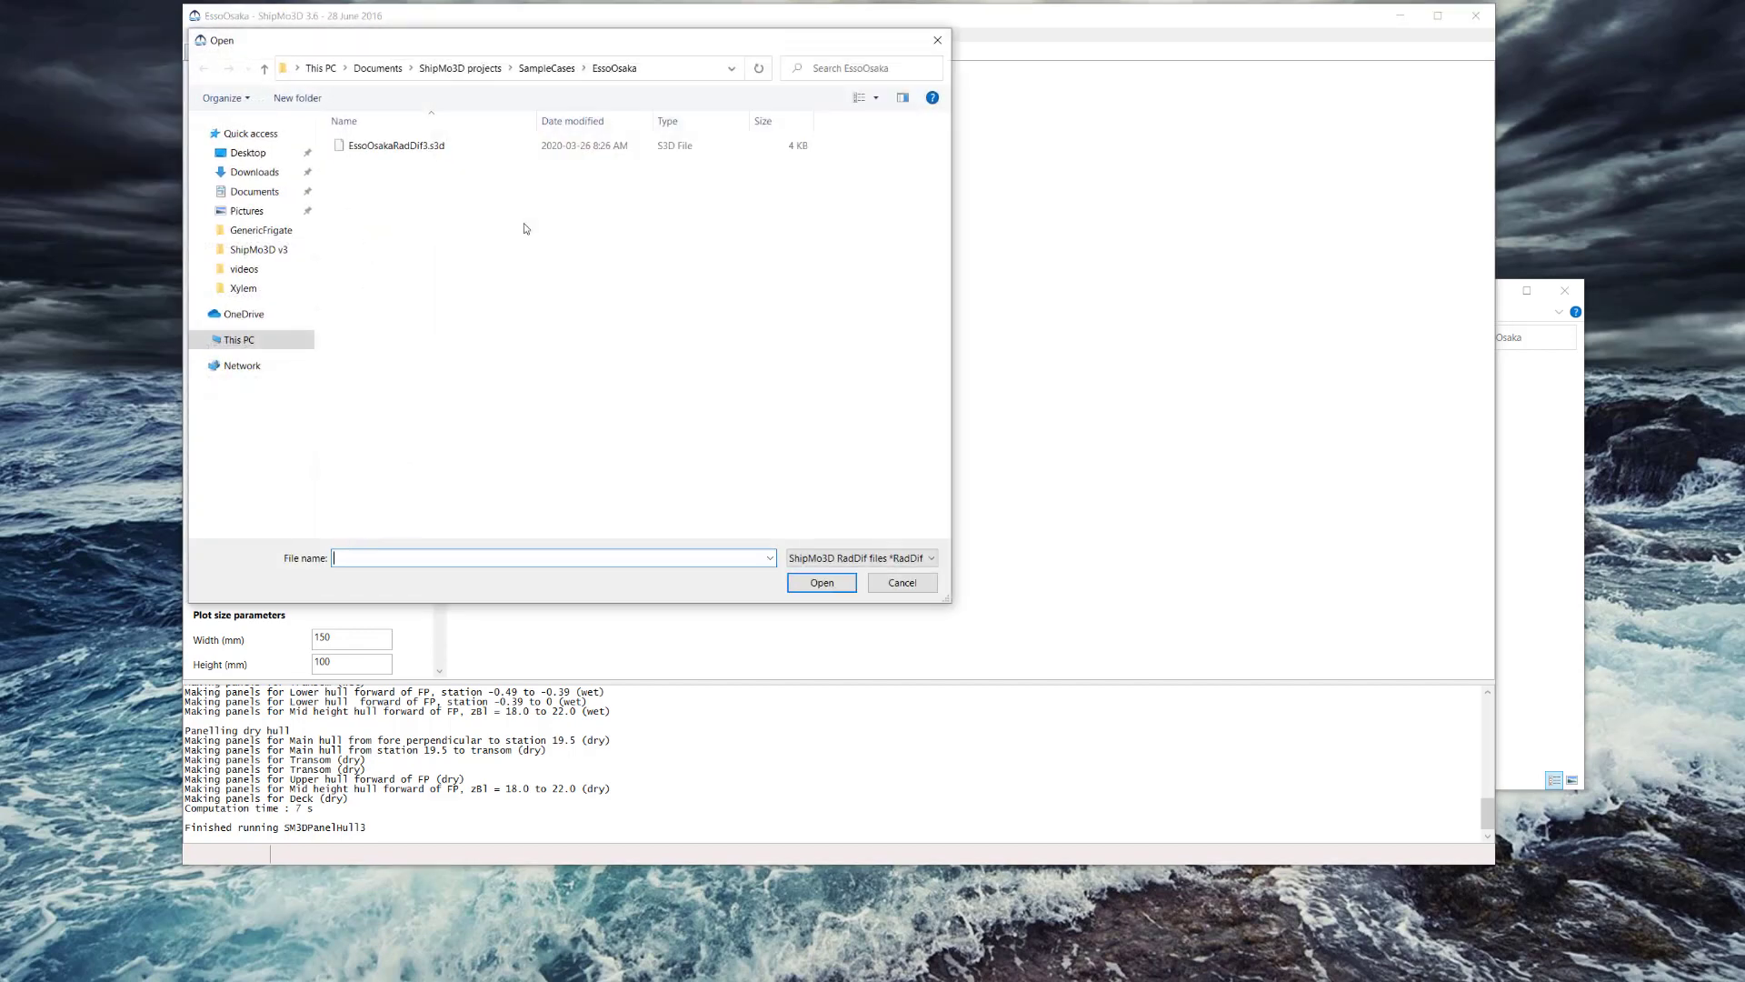
left_click(390, 151)
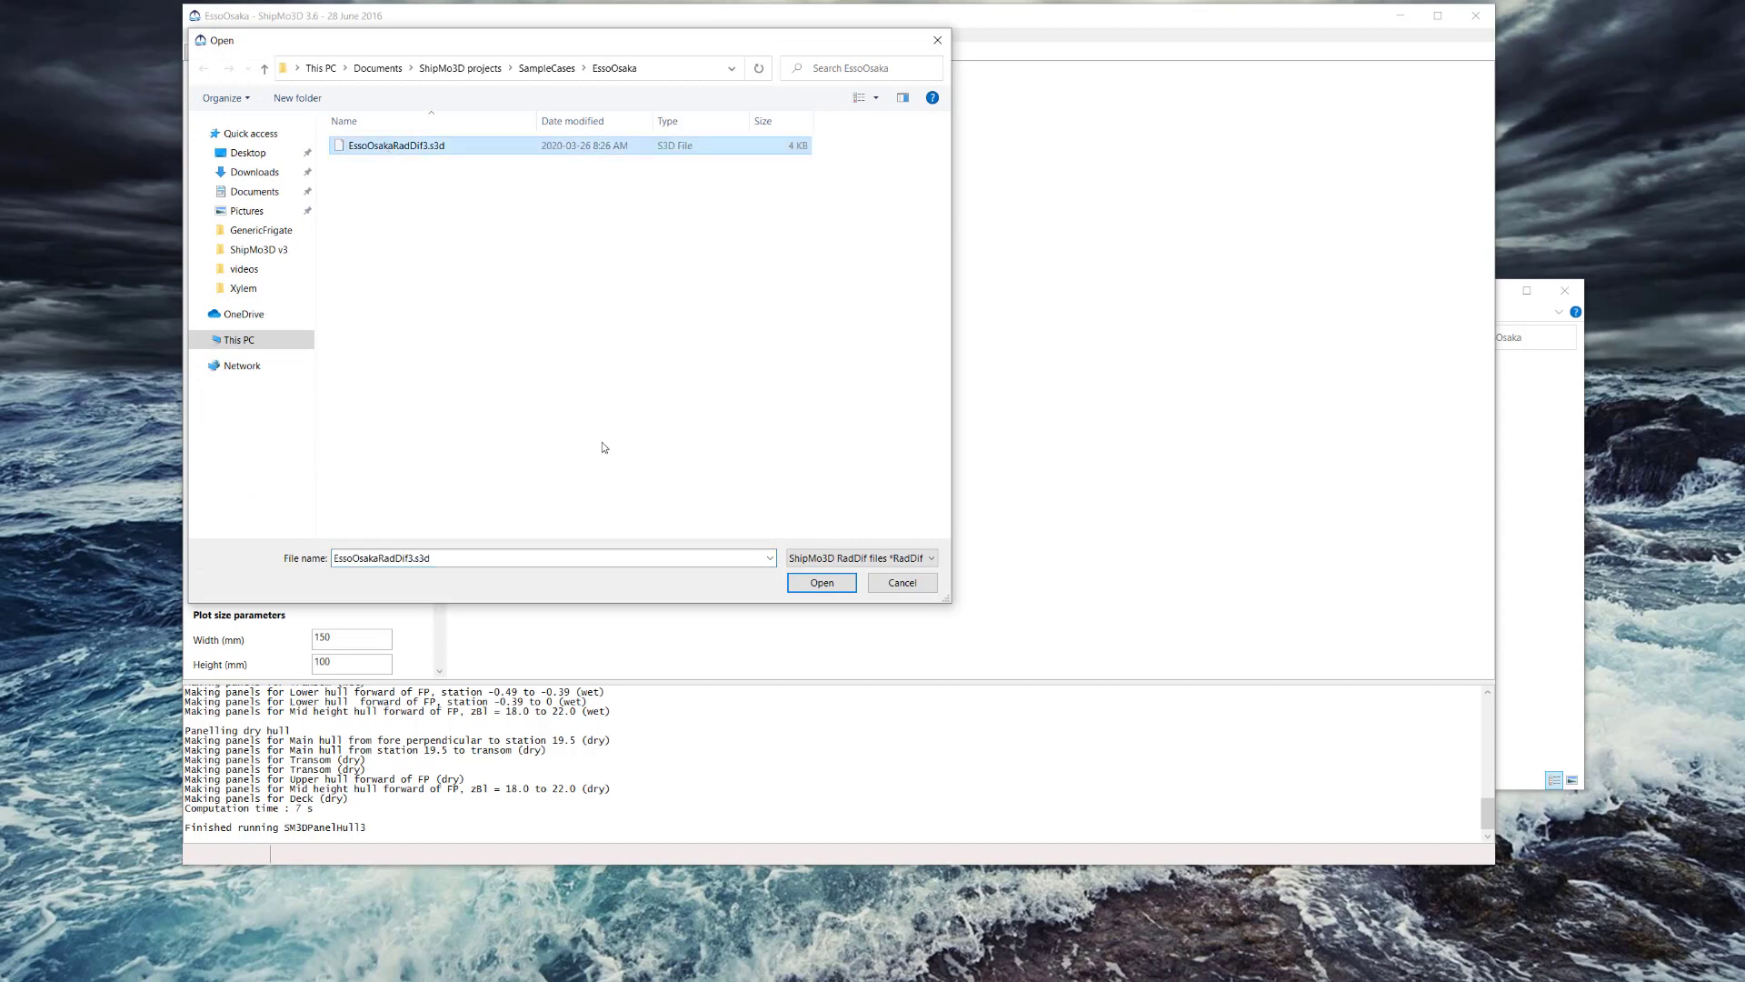
left_click(804, 583)
left_click(965, 508)
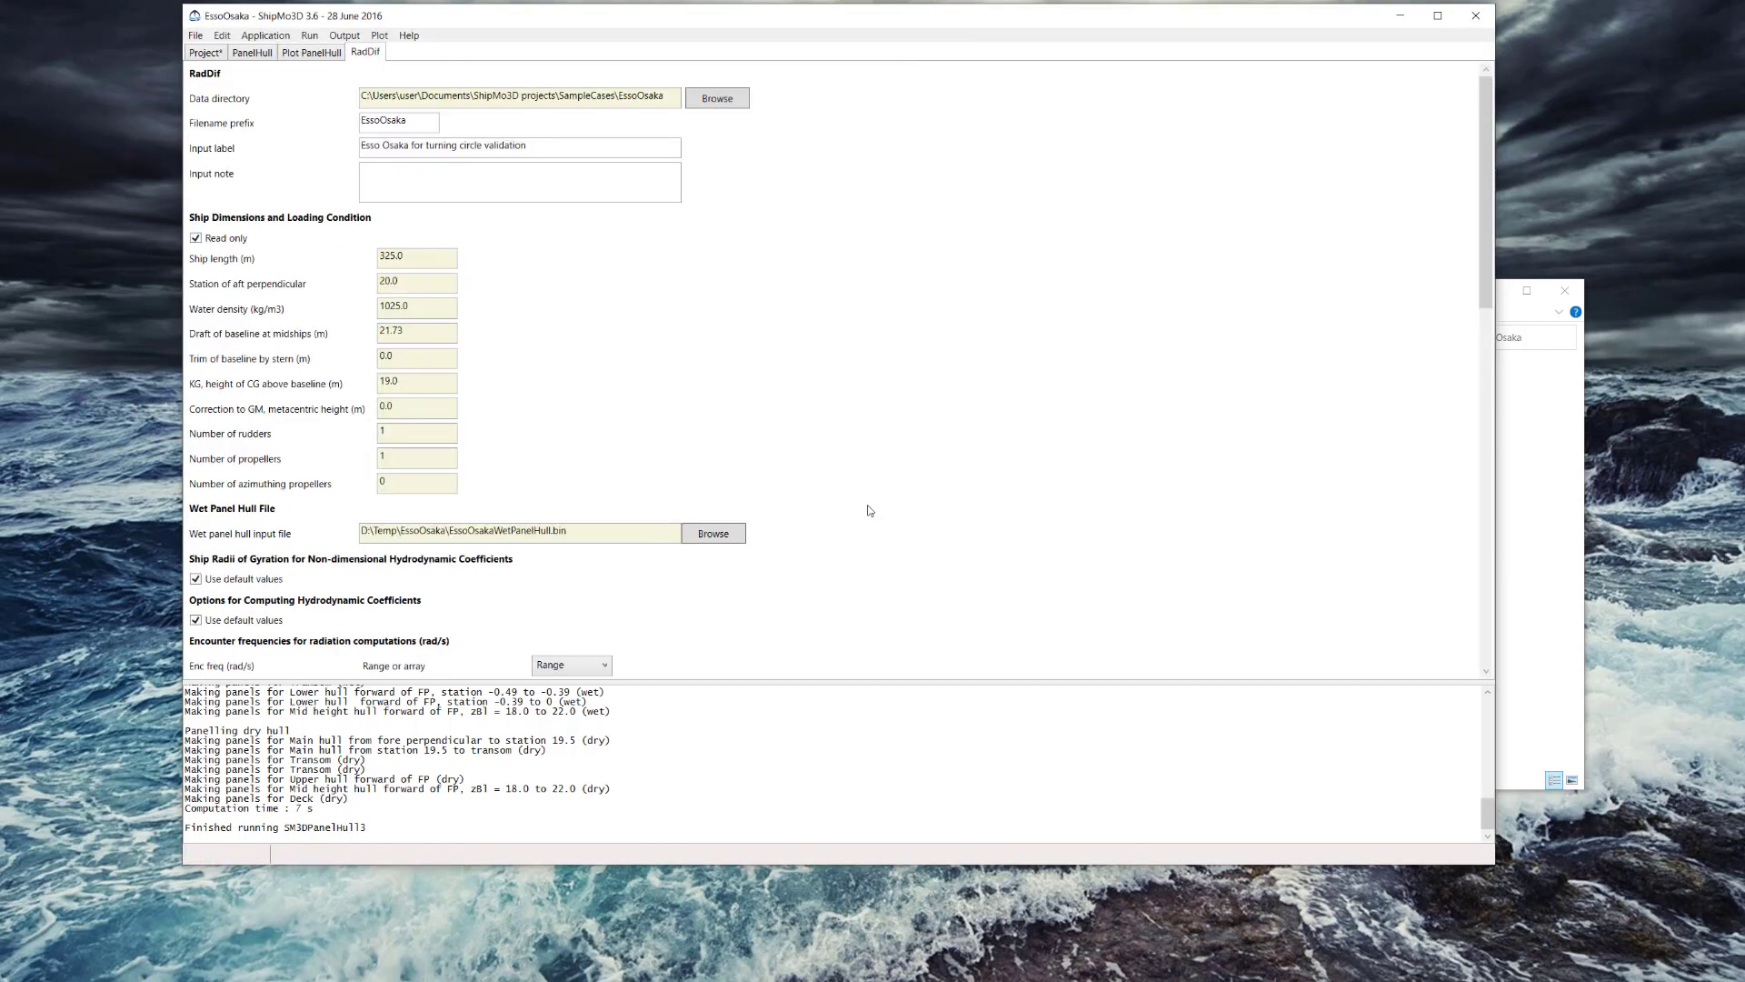
Set the RadDif wet panel hull input file to EssoOsakaWetPanelHull.bin from the EssoOsaka sample case folder
scroll(586, 423, "down", 4)
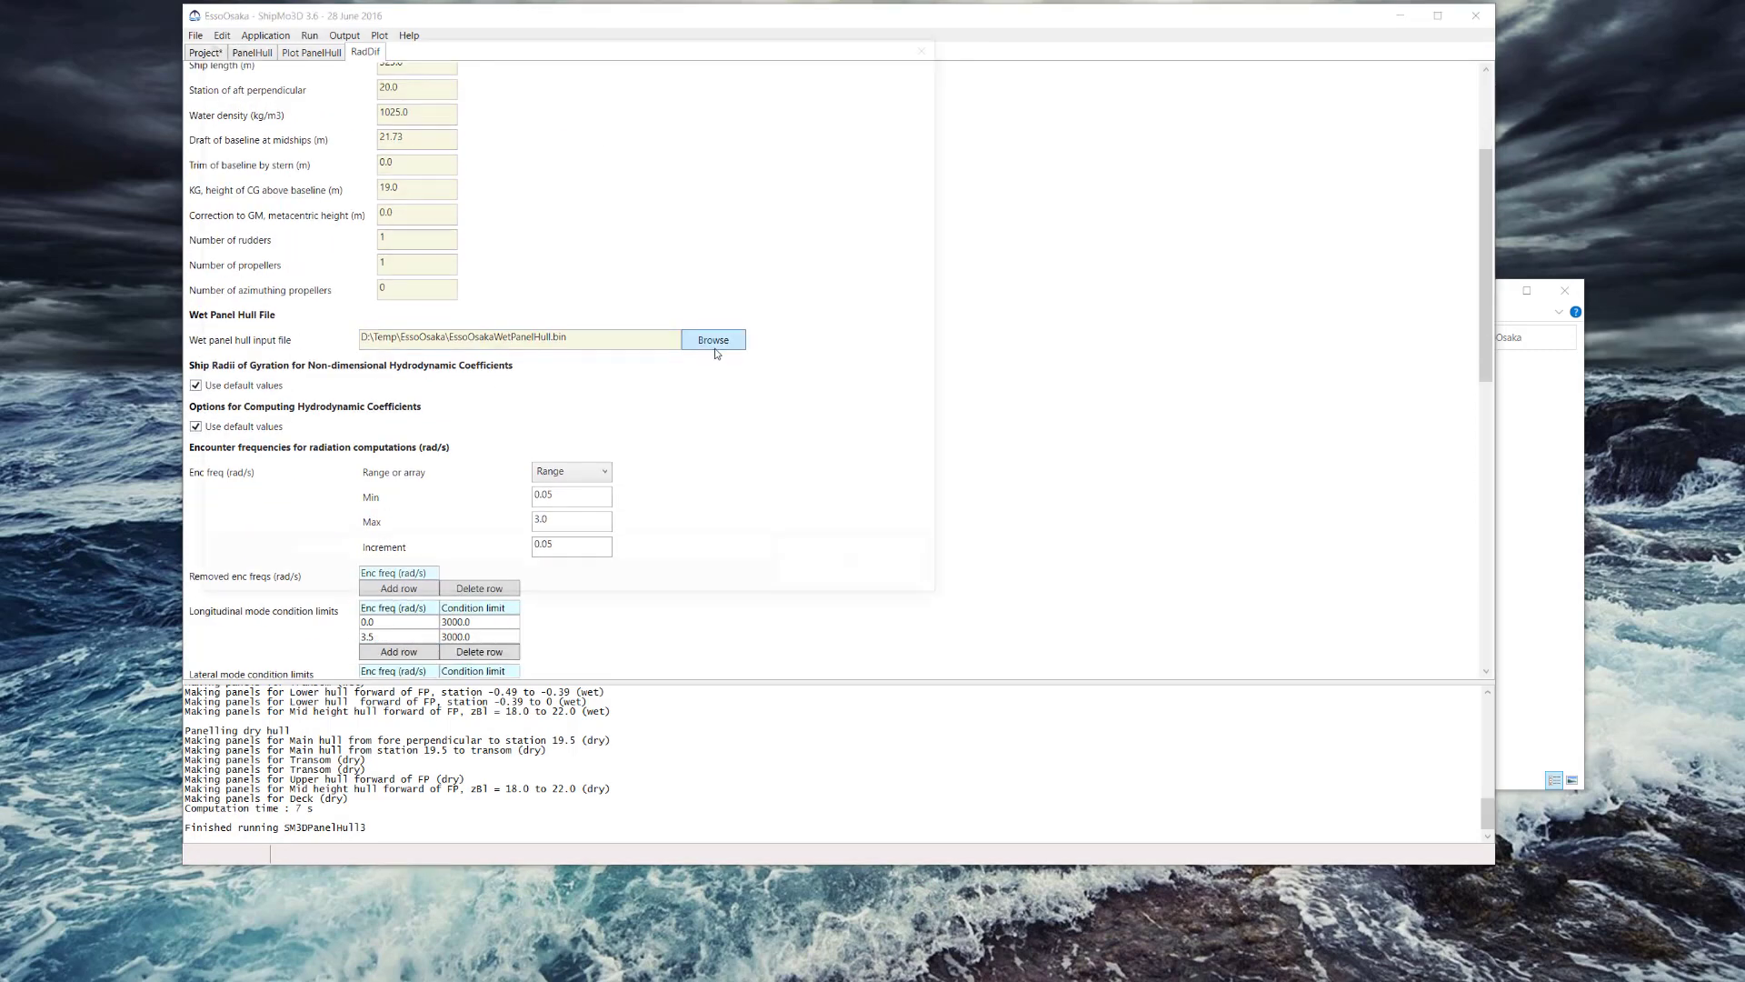
left_click(714, 341)
left_click(412, 150)
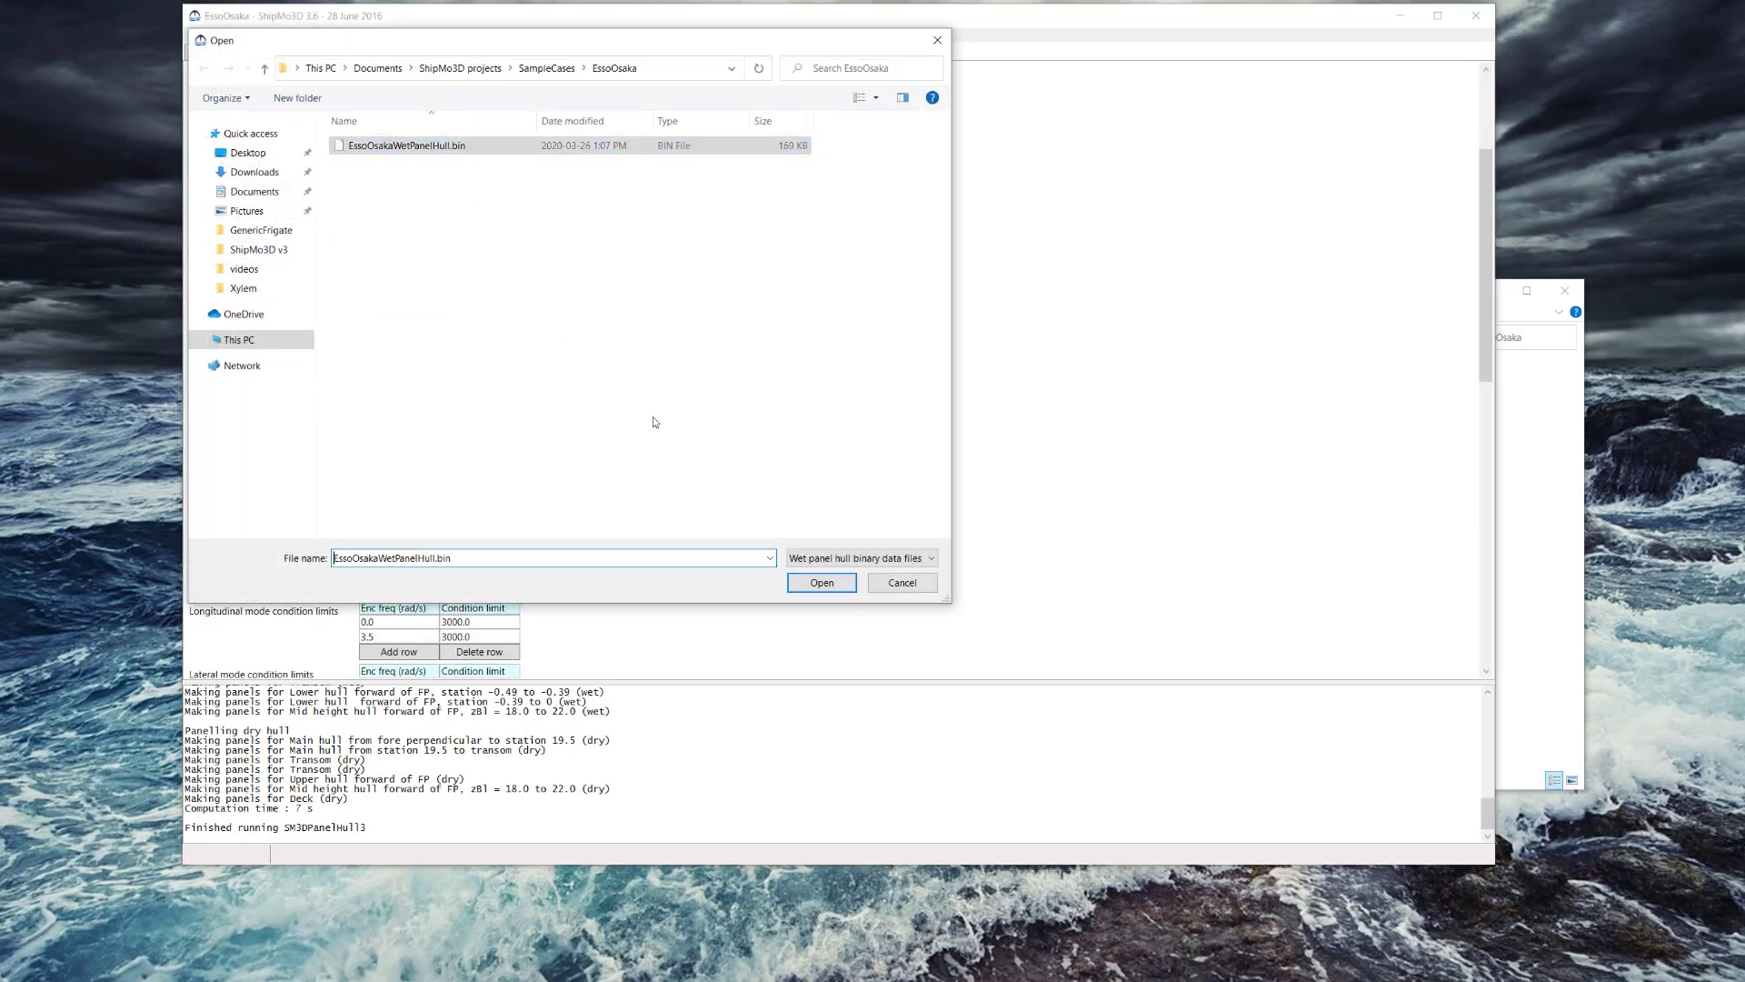
left_click(821, 584)
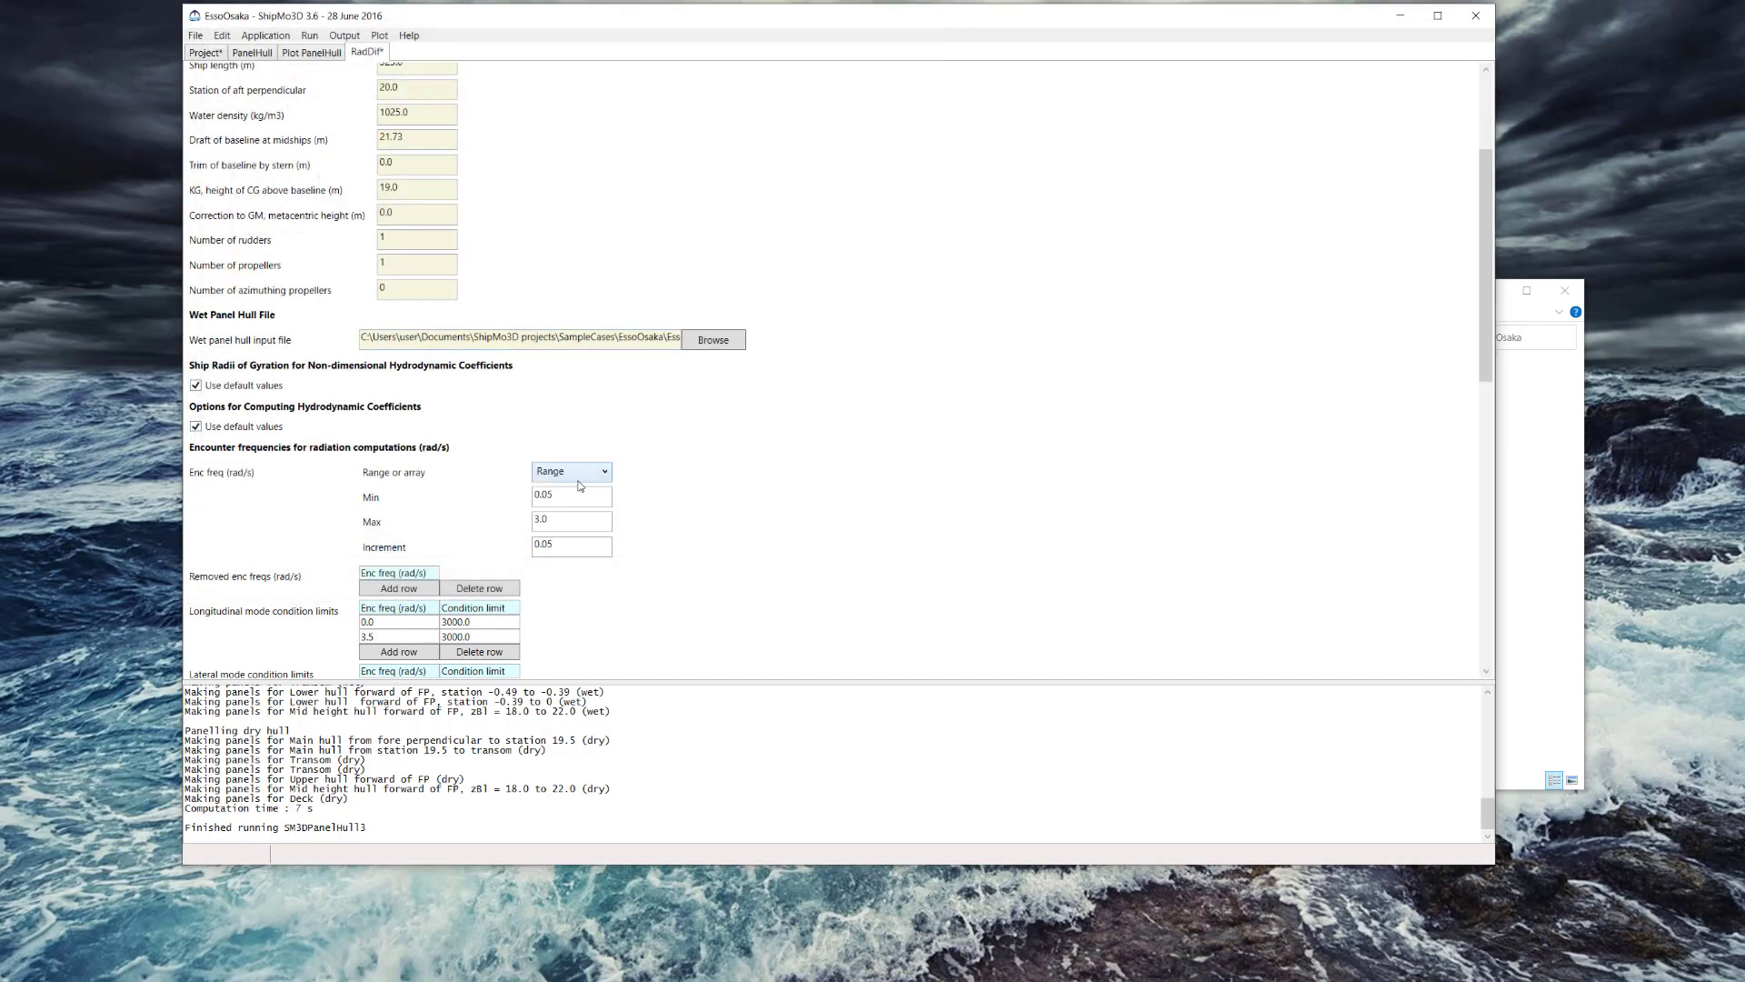
Save the RadDif data and run the radiation and diffraction computation, saving again once it completes
scroll(581, 486, "down", 8)
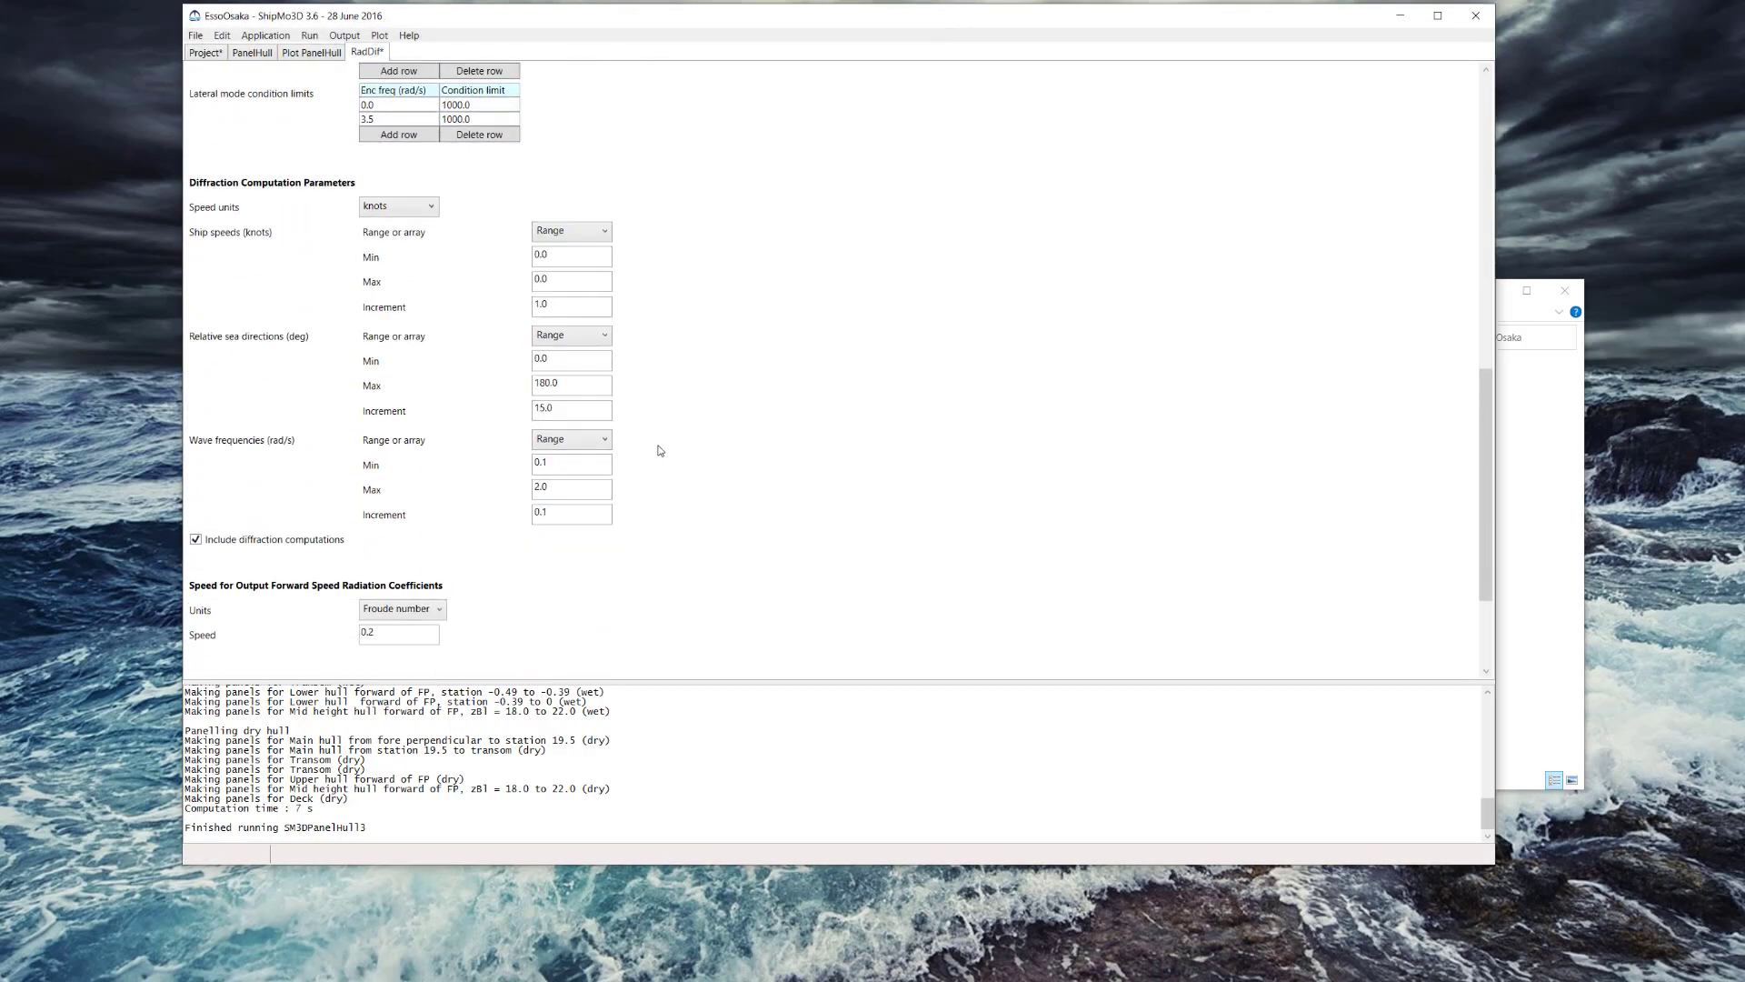
scroll(659, 450, "down", 3)
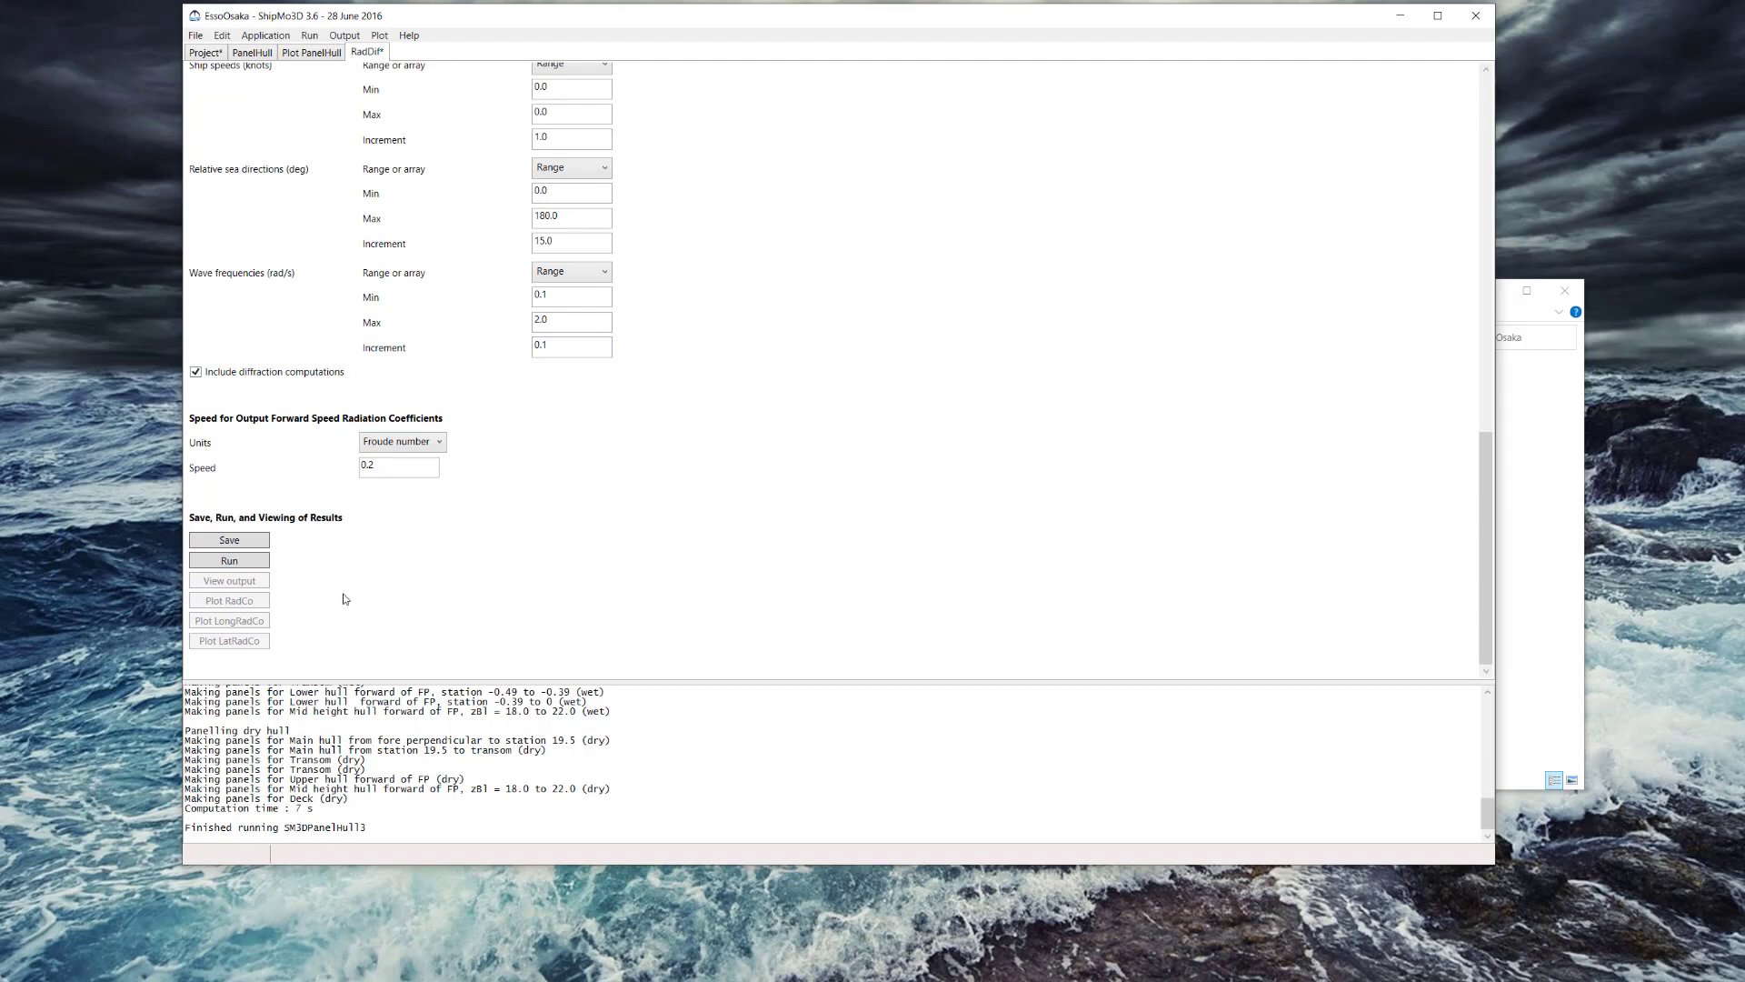
left_click(251, 545)
left_click(232, 561)
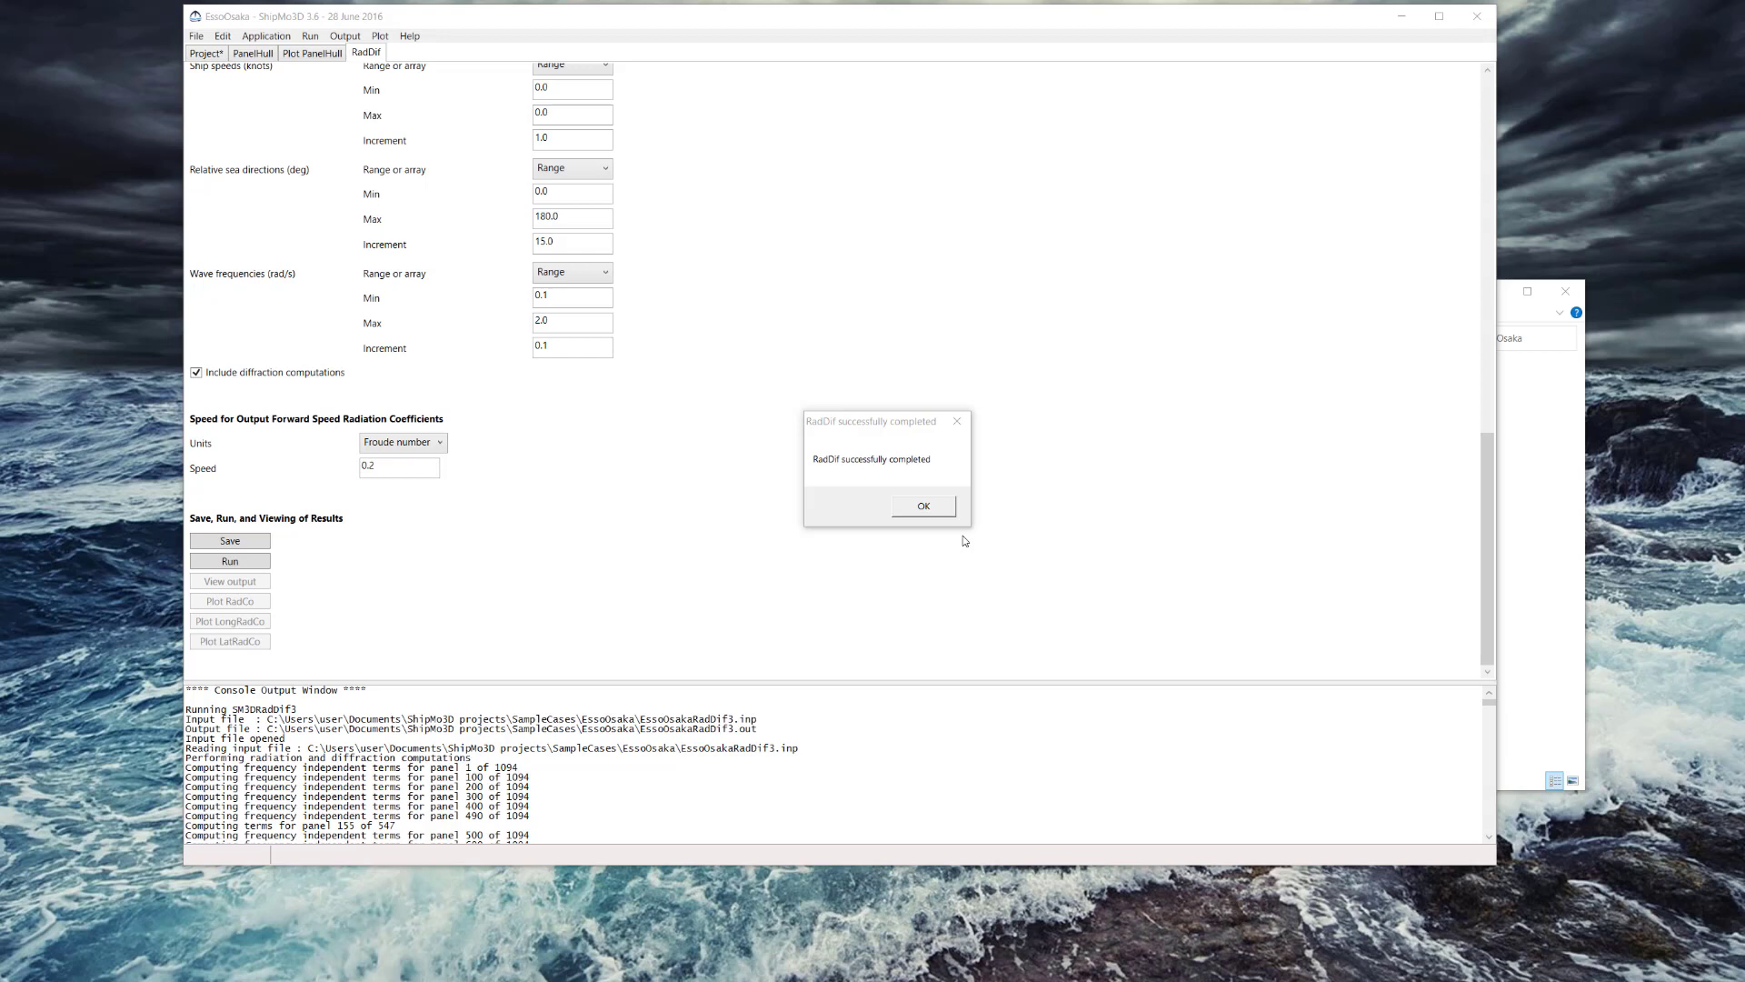
left_click(923, 507)
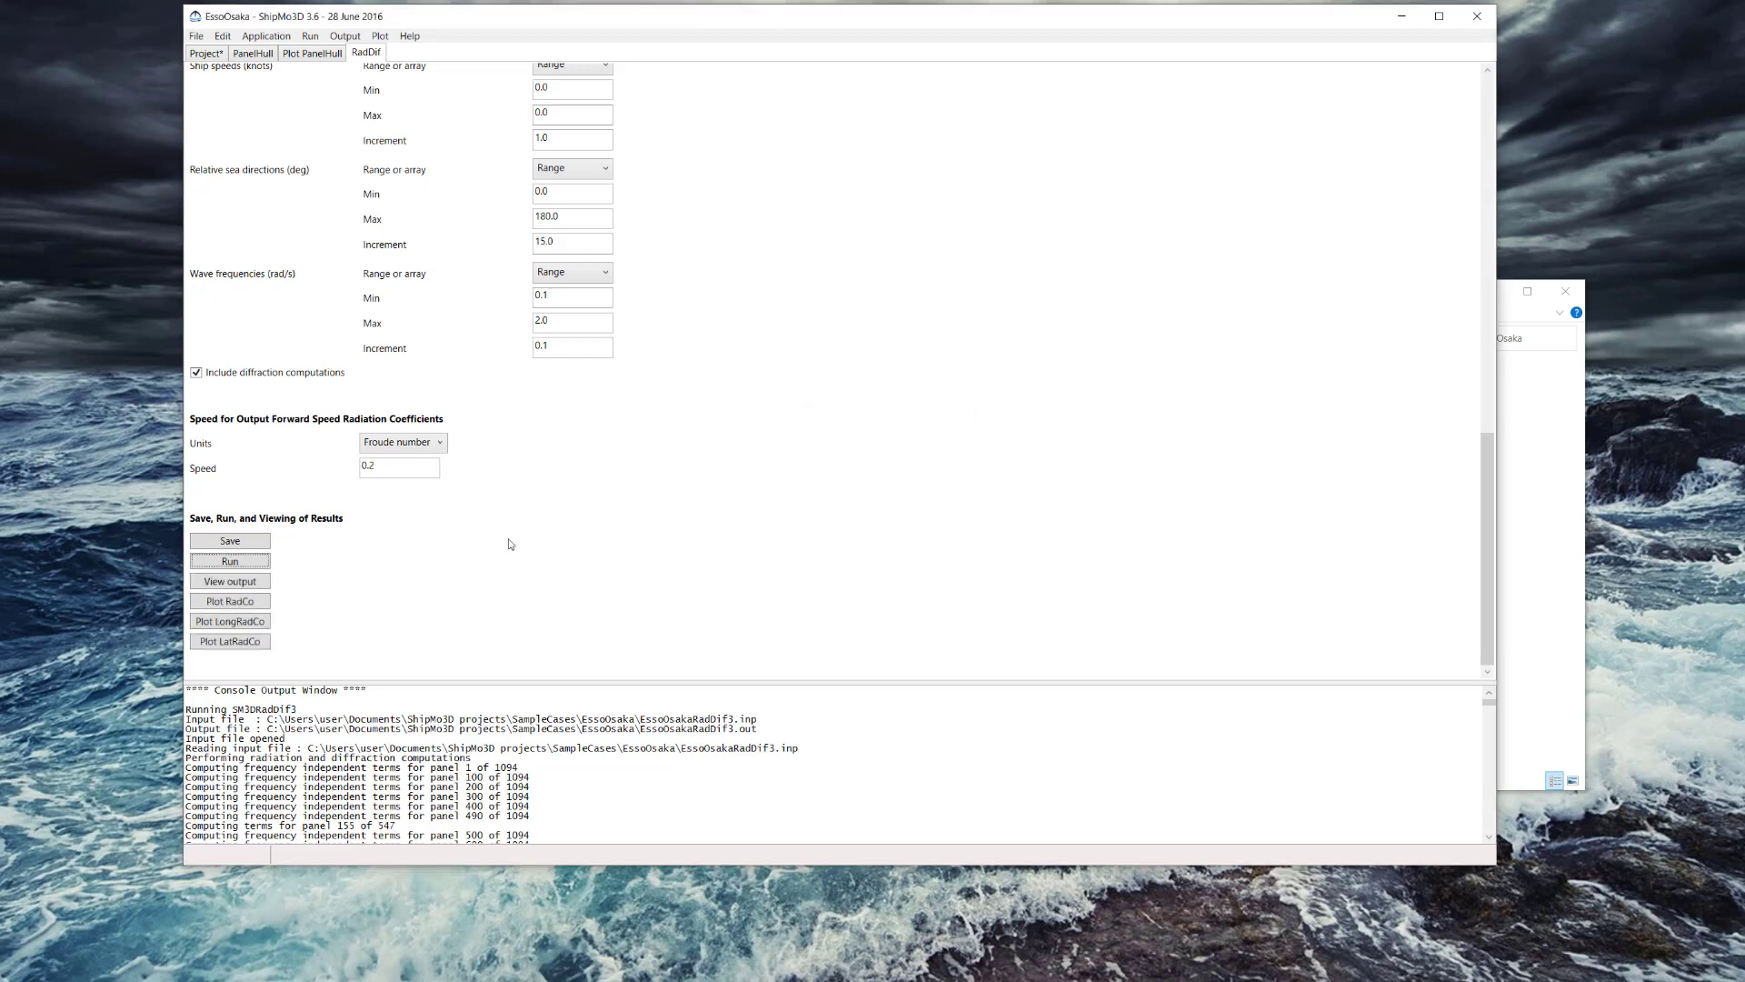
left_click(228, 545)
Add the existing BuildShip data file EssoOsakaBuildShip3.s3d to the project and accept its directory update
left_click(197, 37)
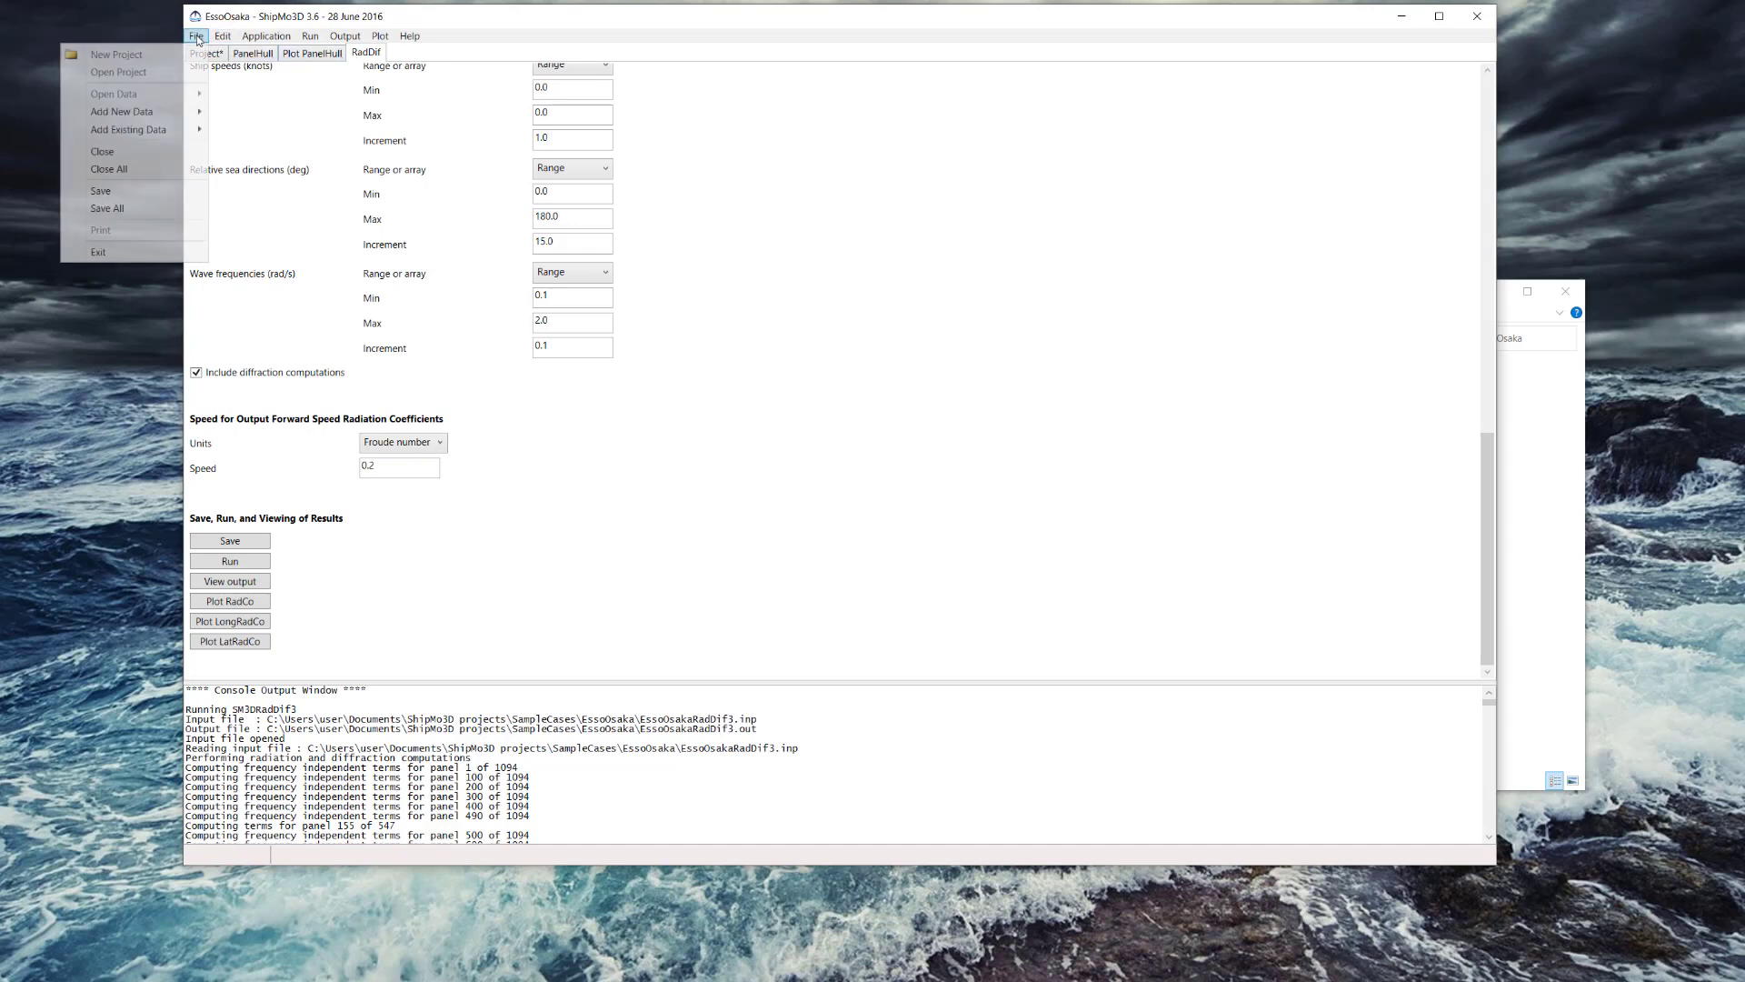
mouse_move(150, 132)
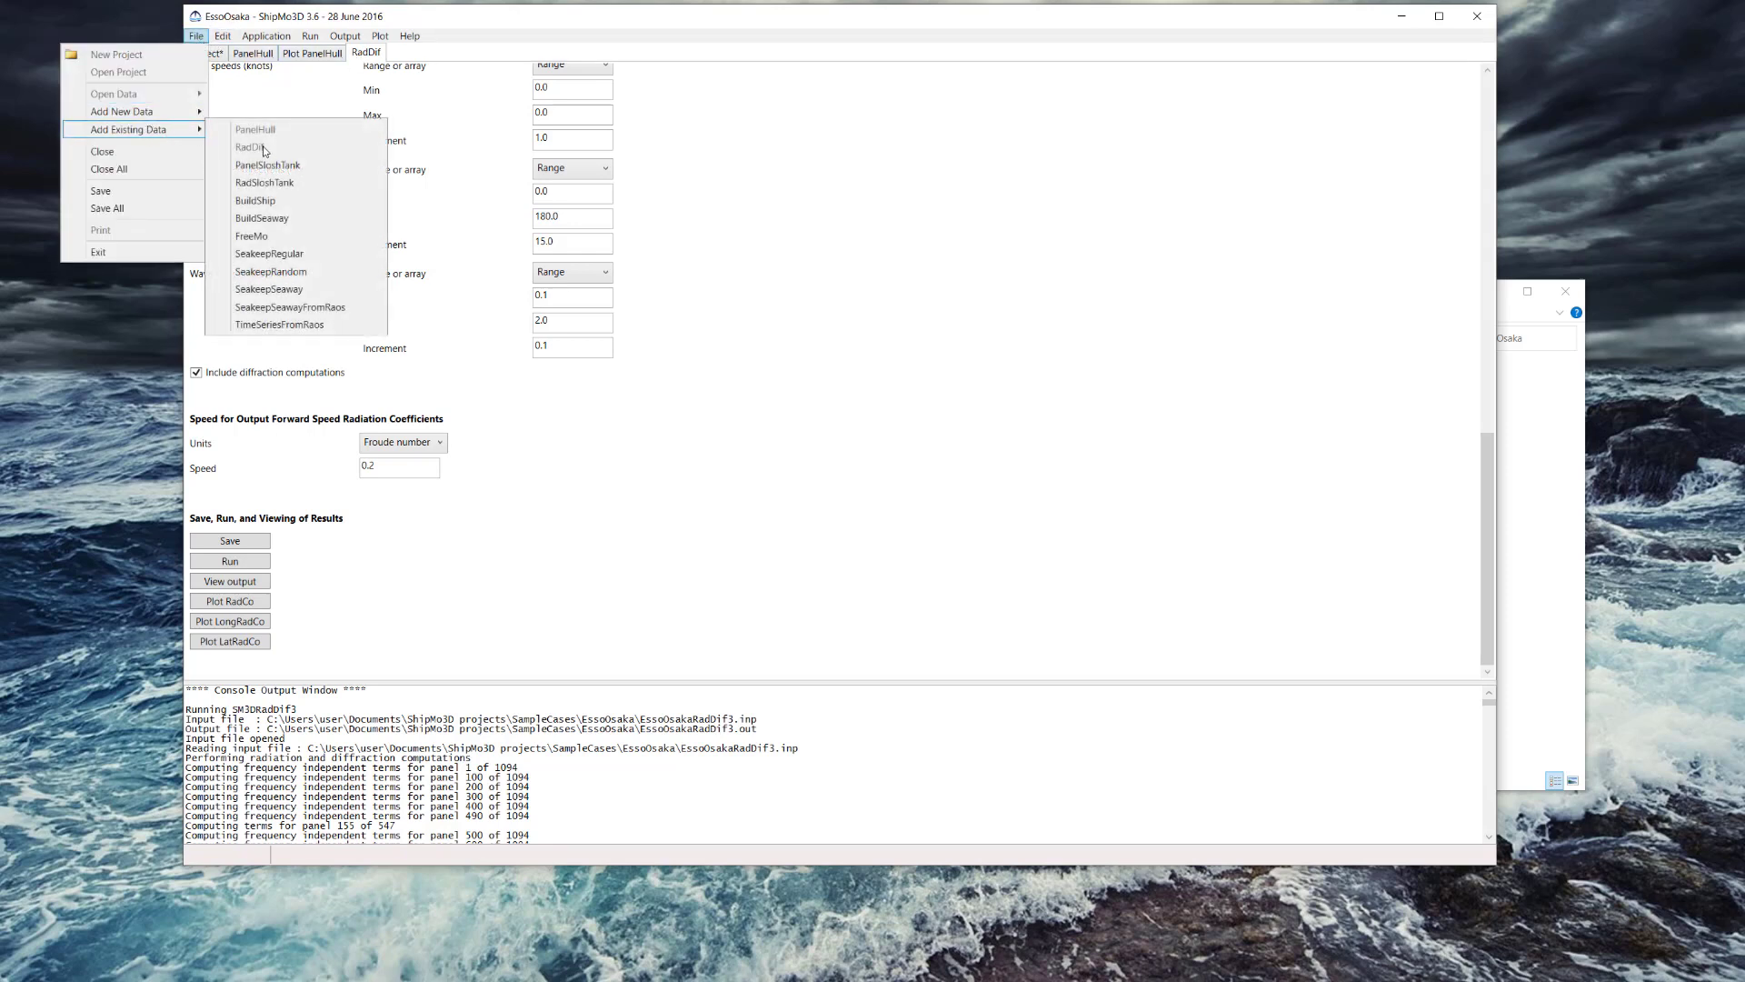
left_click(261, 201)
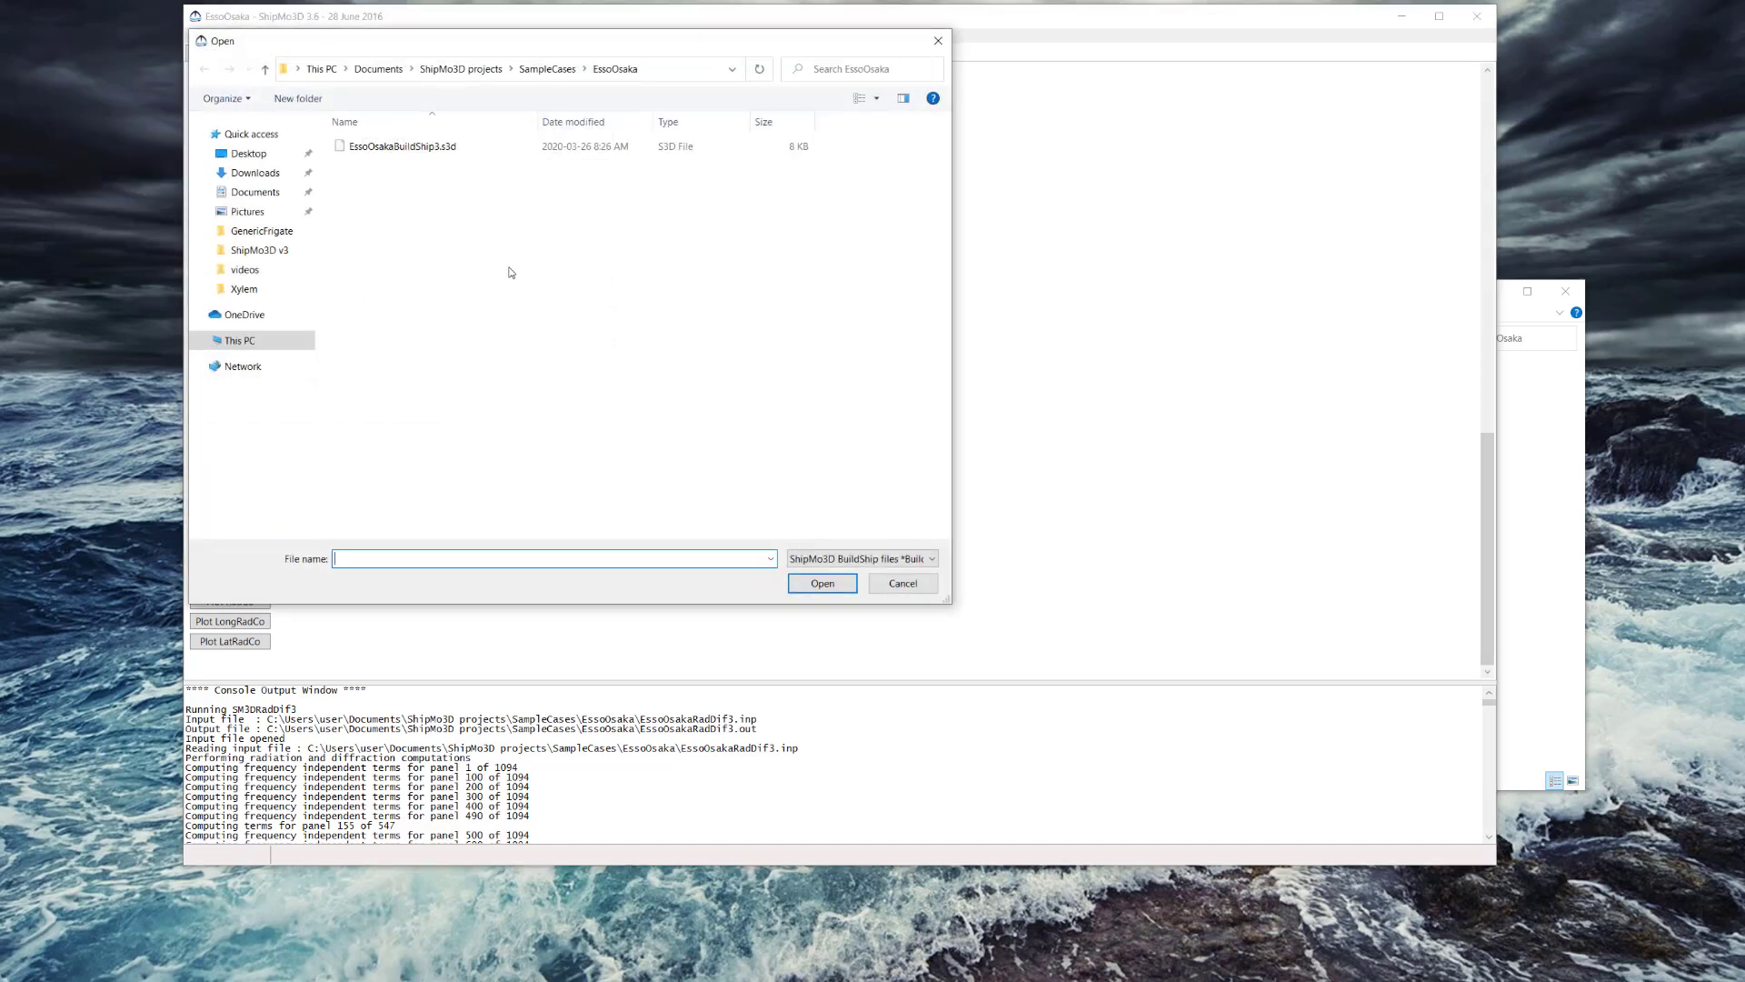
left_click(406, 147)
left_click(821, 583)
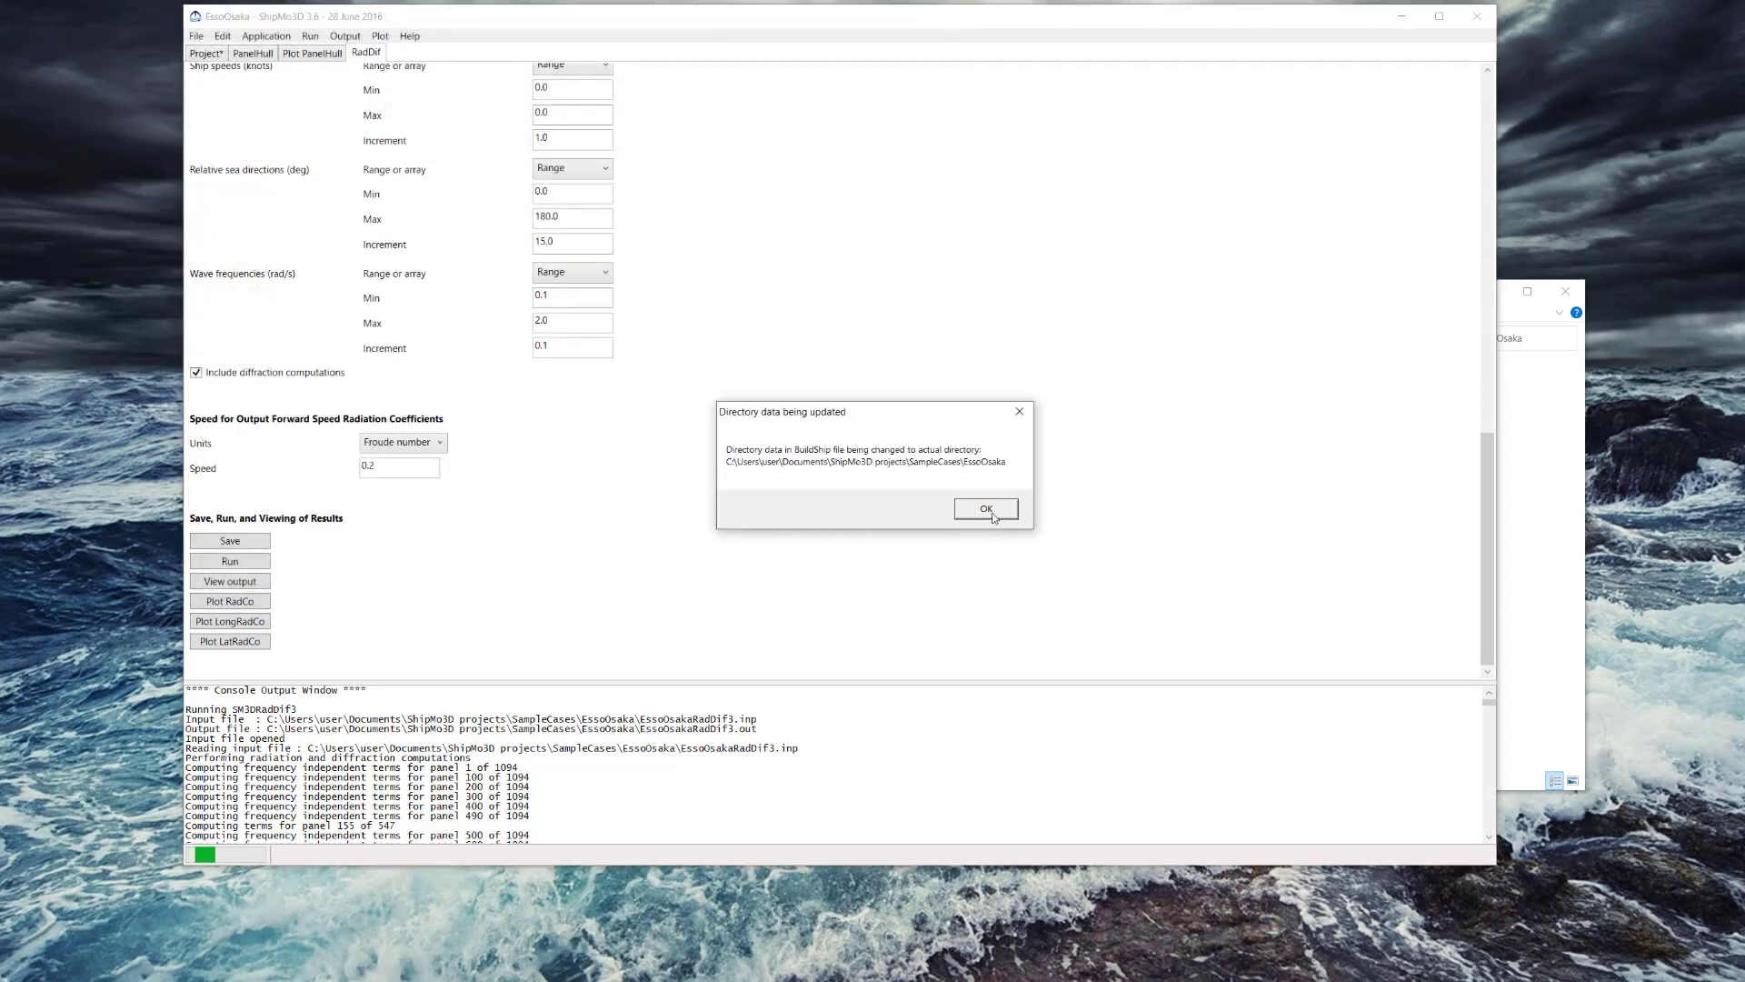
left_click(986, 510)
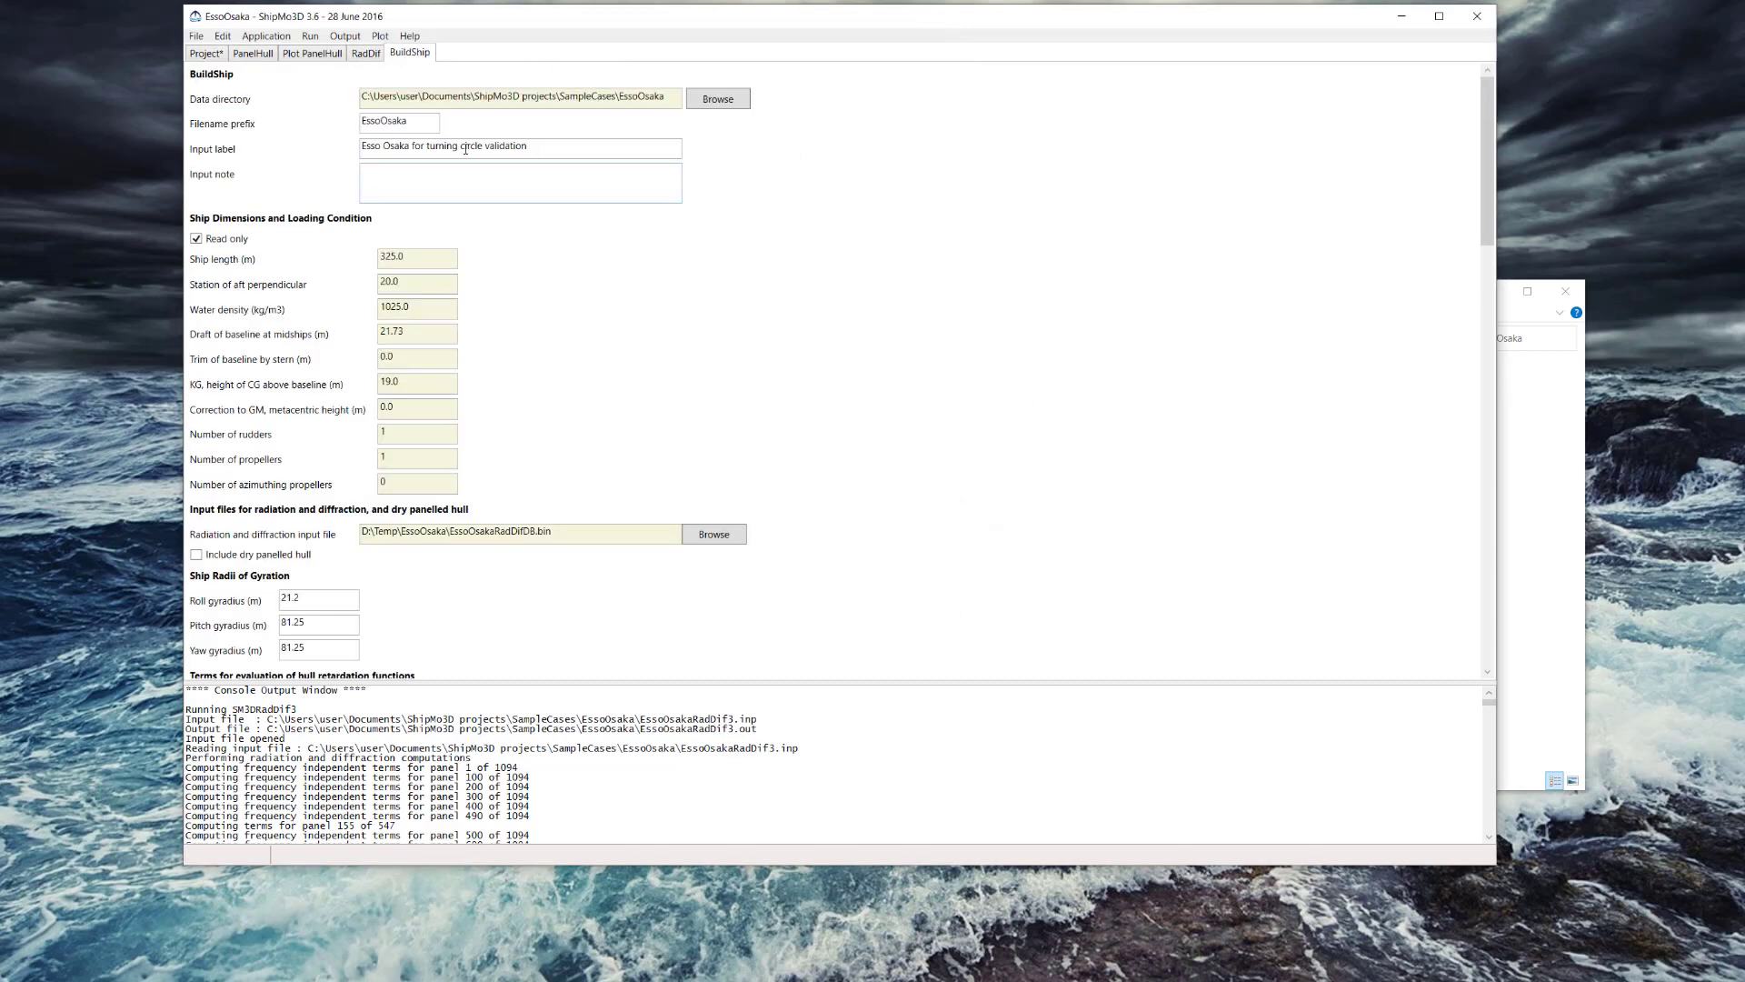
Set the BuildShip radiation and diffraction input file to EssoOsakaRadDifDB.bin from the EssoOsaka sample case folder
scroll(657, 318, "down", 2)
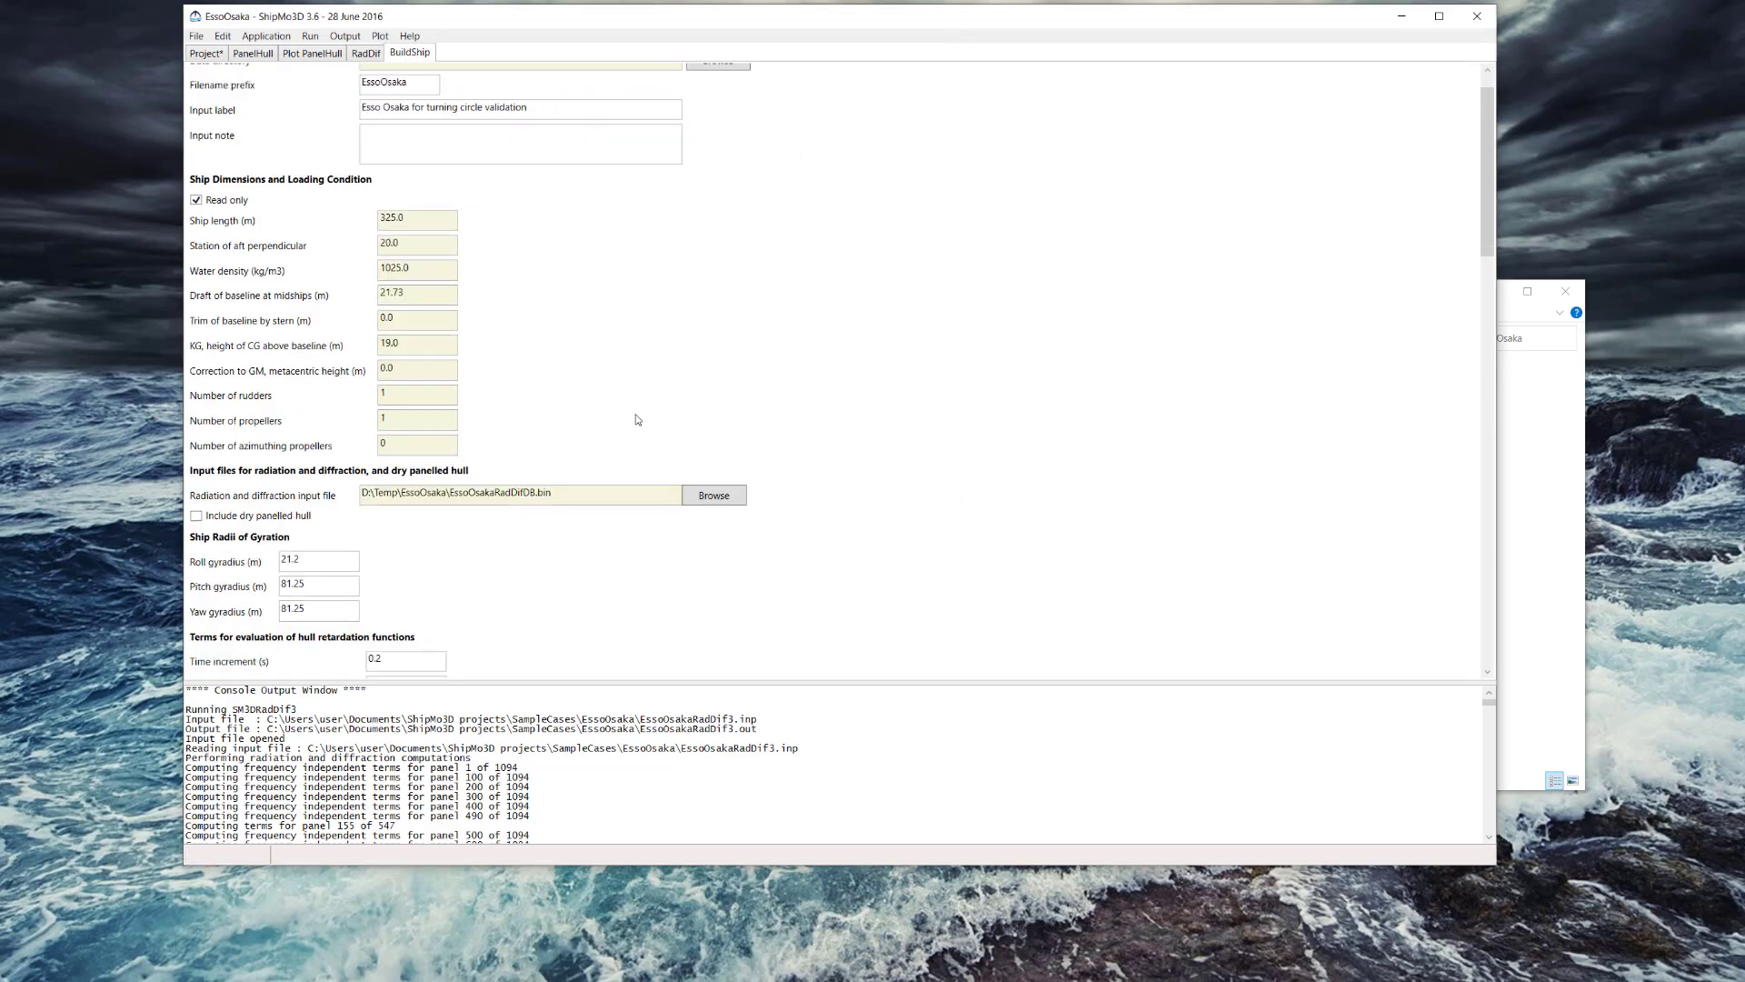
left_click(728, 464)
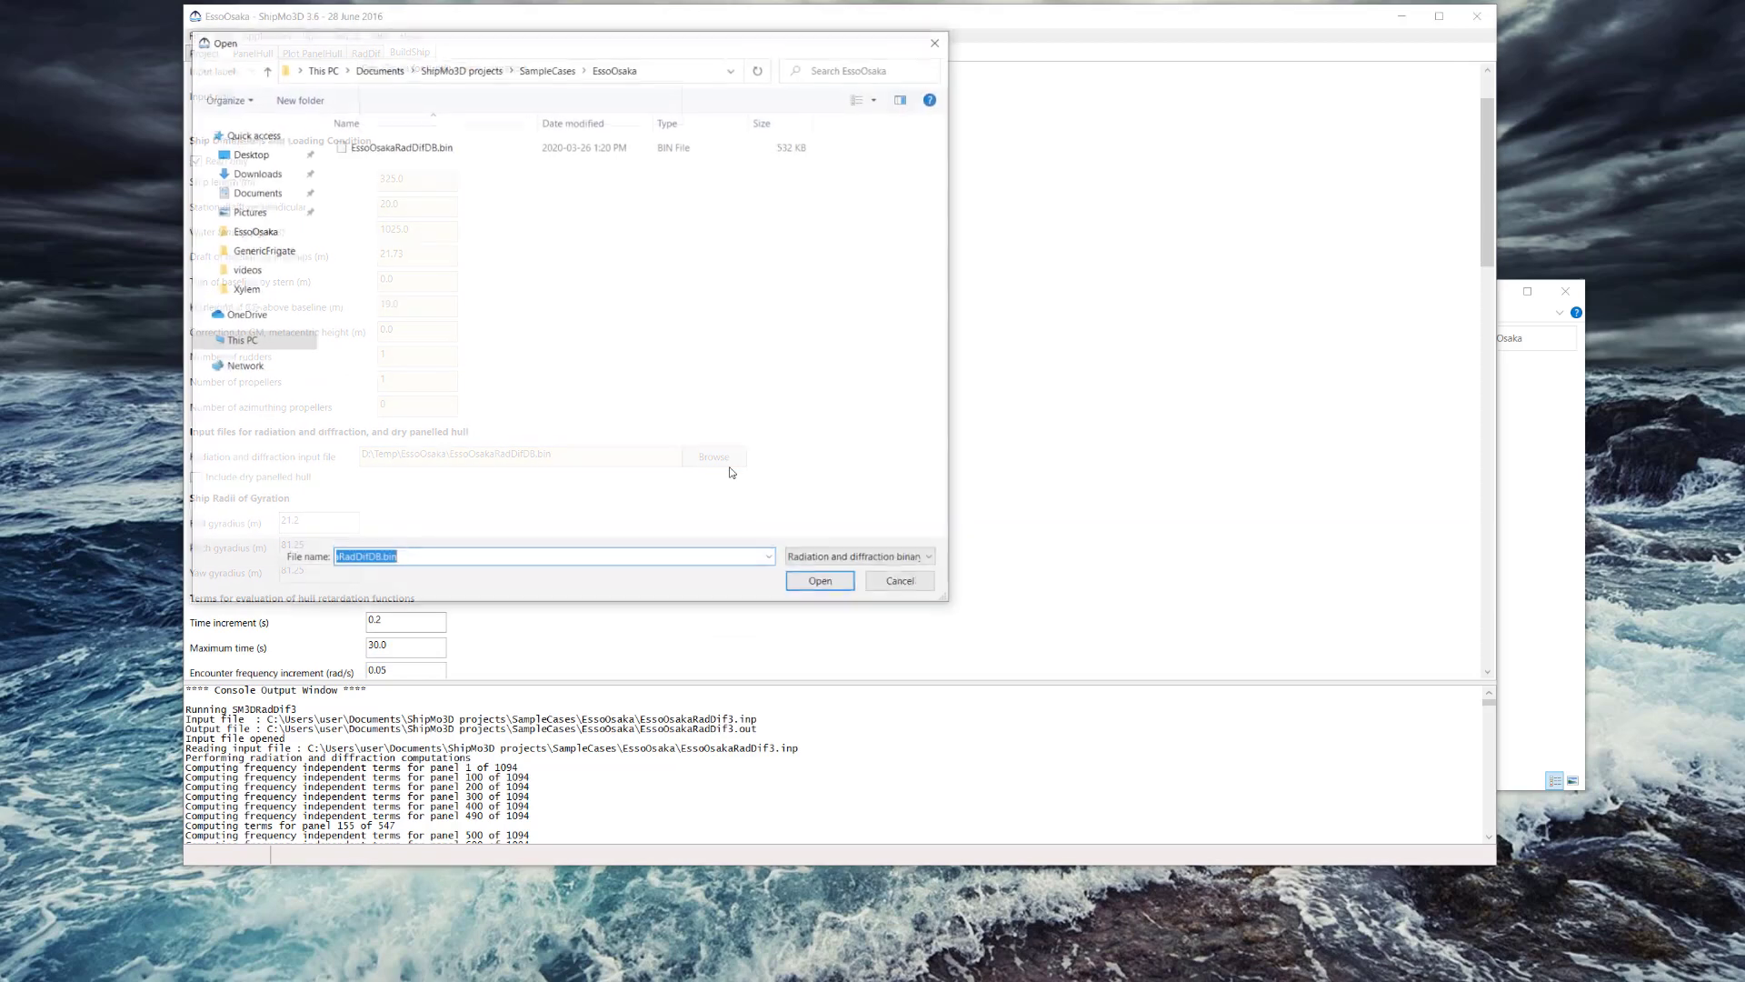
left_click(823, 583)
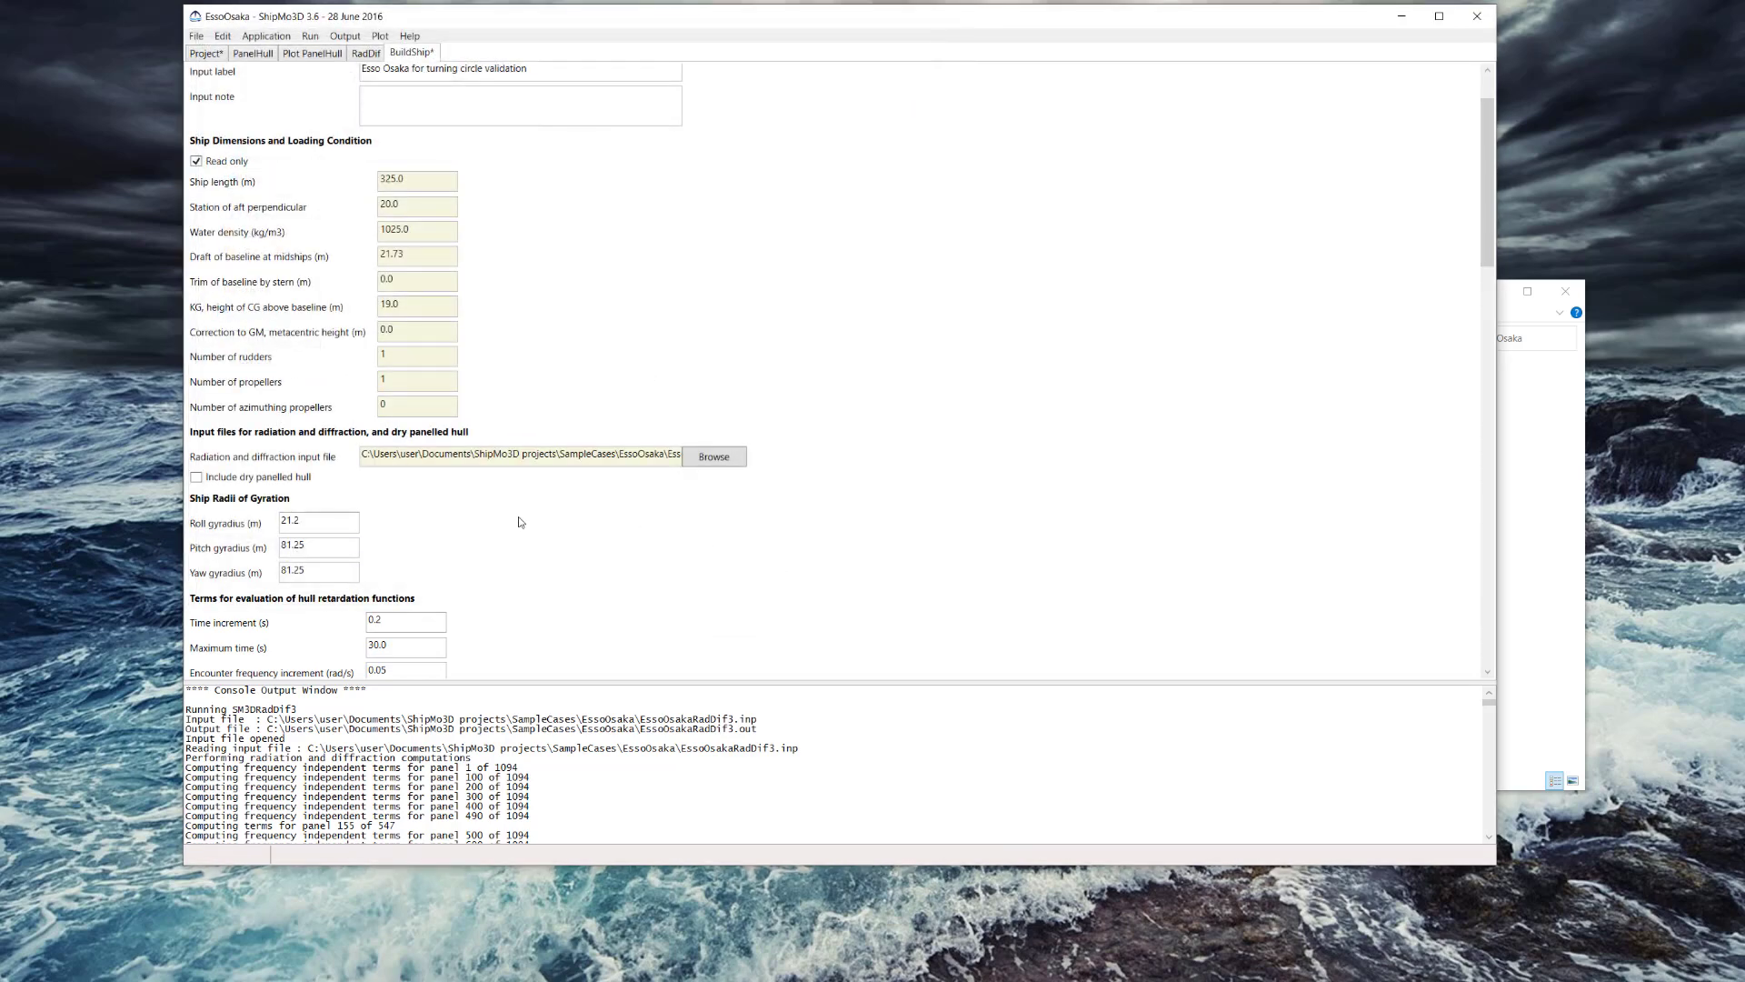
Examine the BuildShip gyradii, resistance, maneuvering coefficients and RPM settings, expanding the rudder and propeller appendages
scroll(525, 522, "down", 2)
scroll(529, 523, "down", 4)
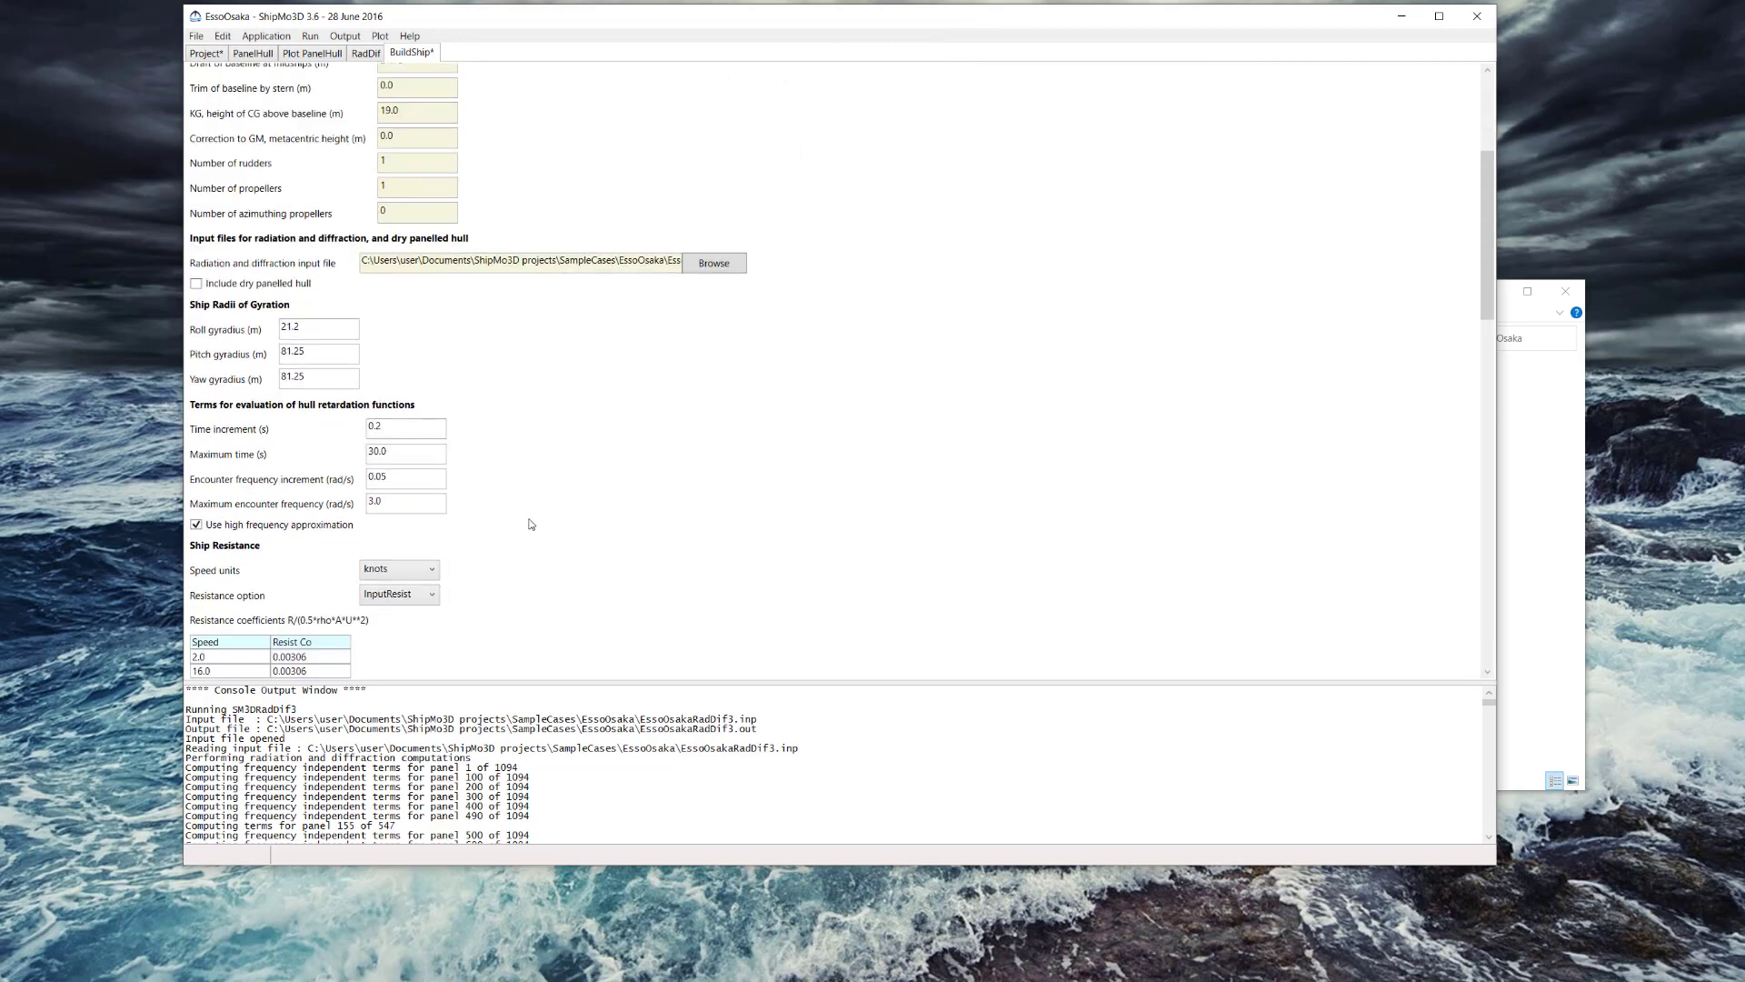
scroll(540, 531, "down", 8)
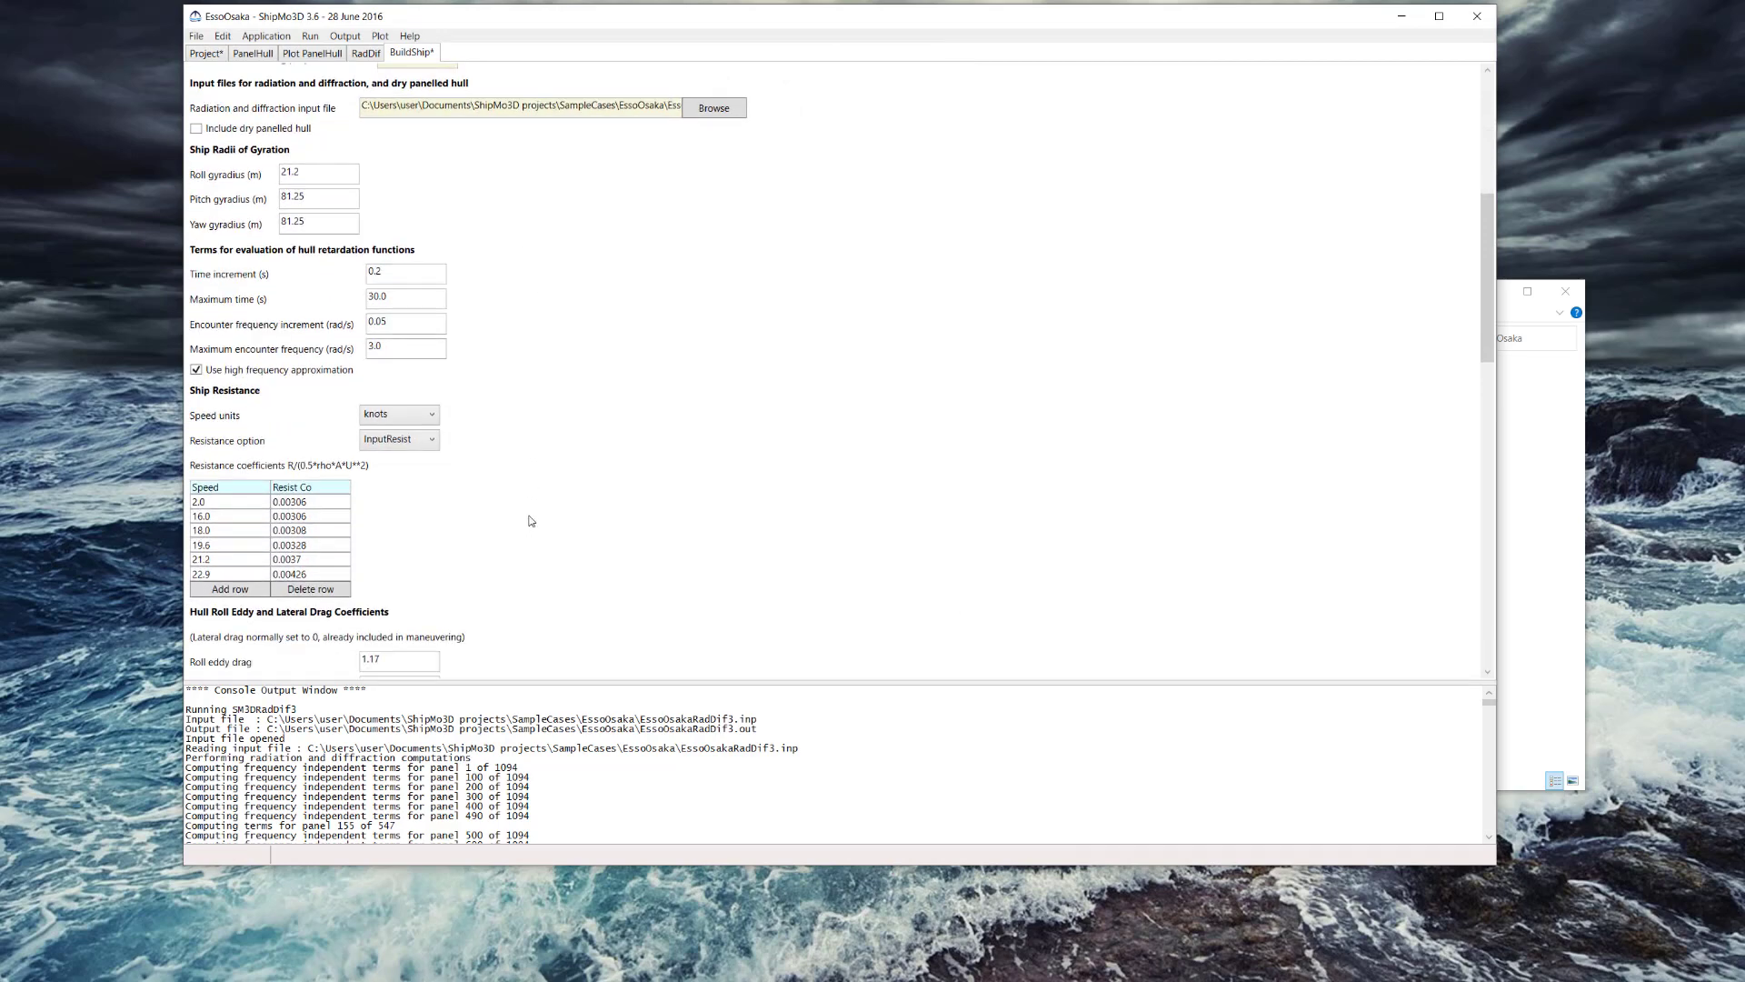
scroll(533, 512, "down", 5)
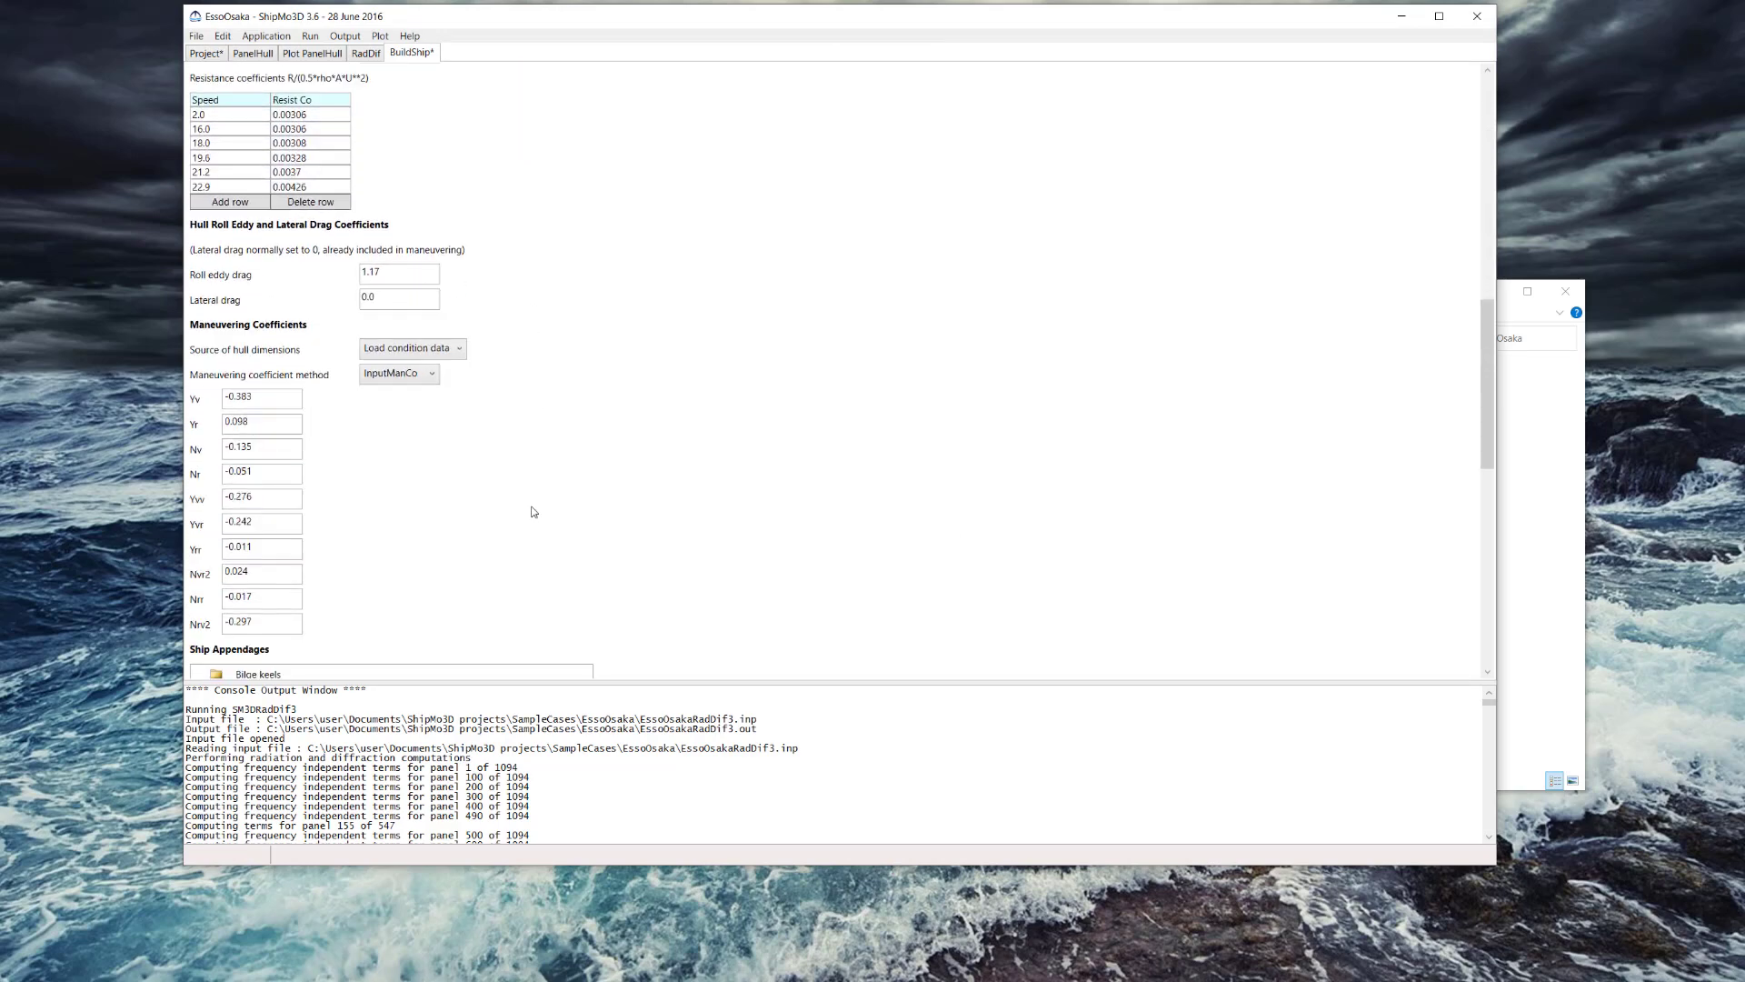
scroll(535, 511, "down", 7)
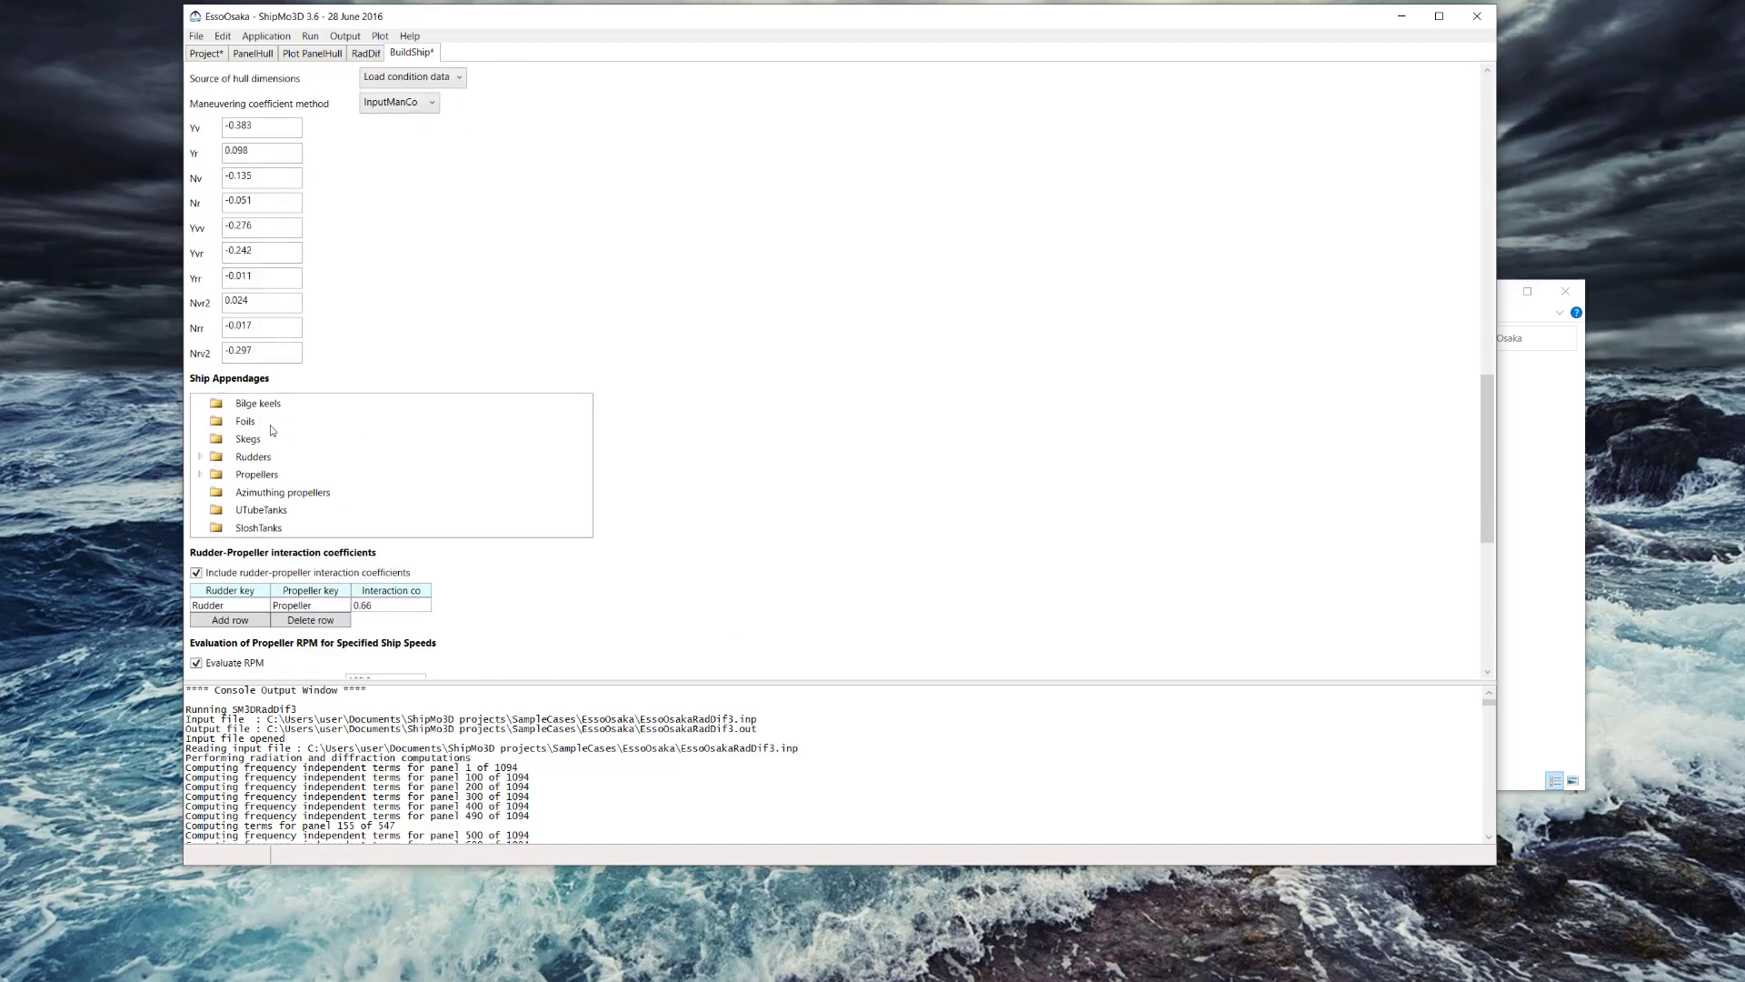
left_click(201, 457)
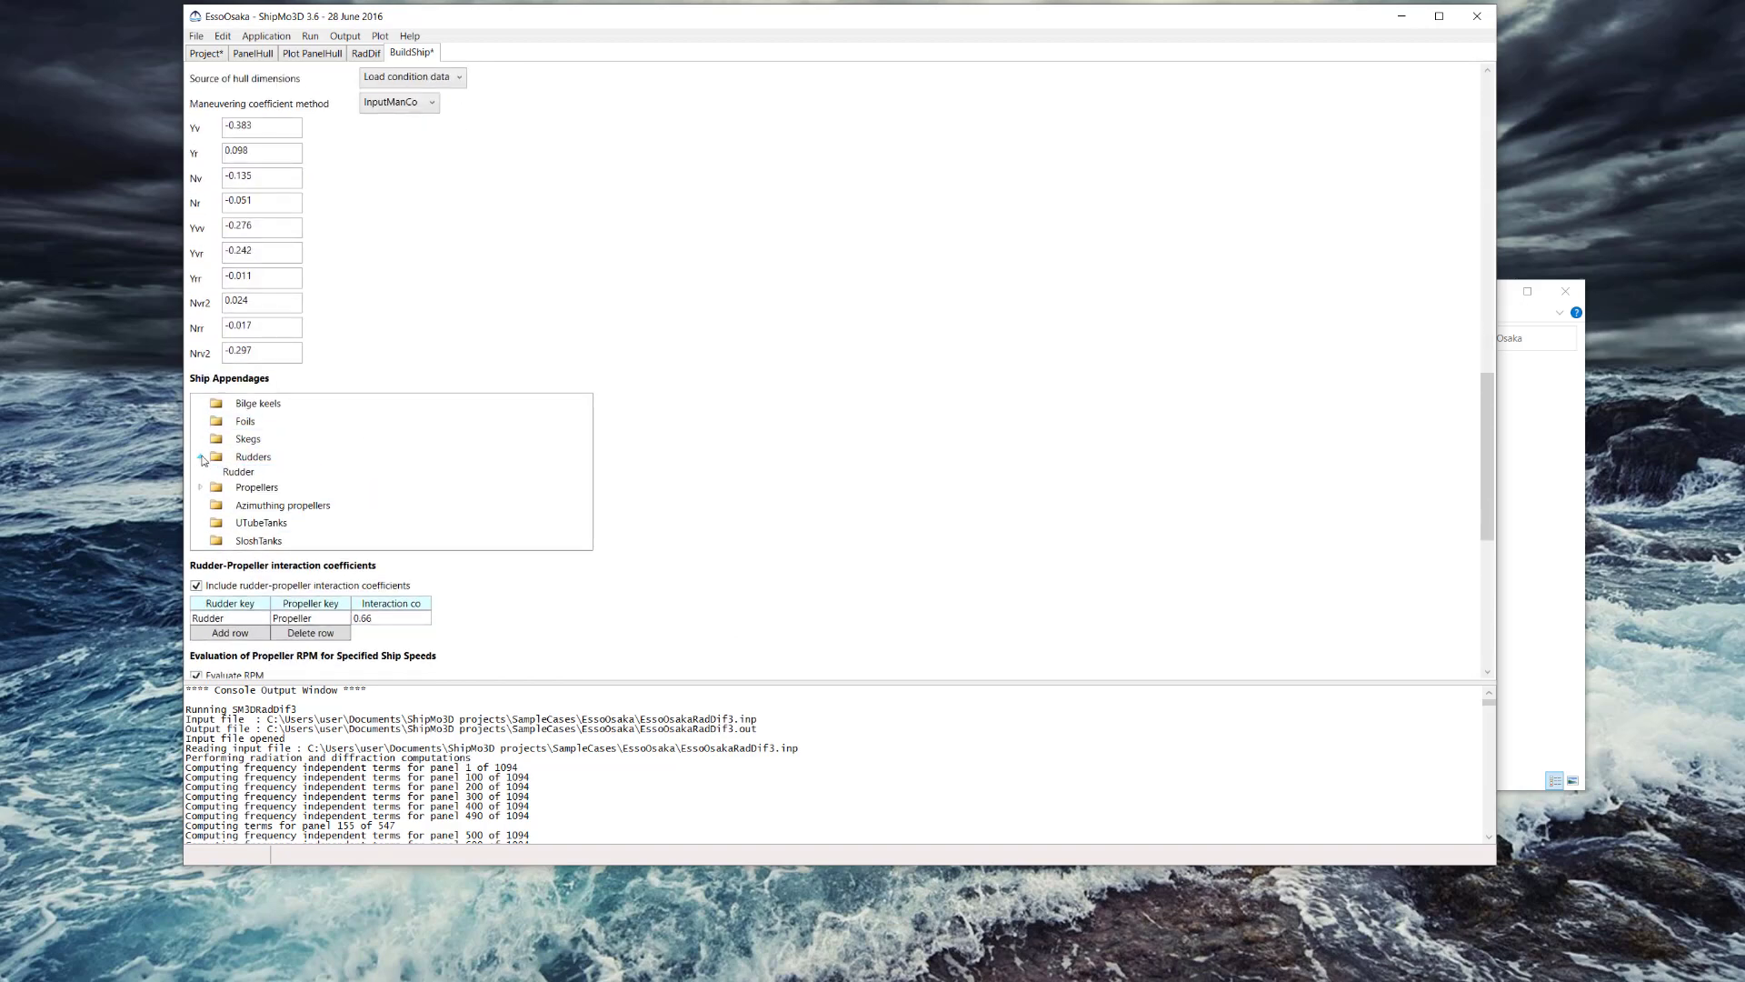
left_click(200, 488)
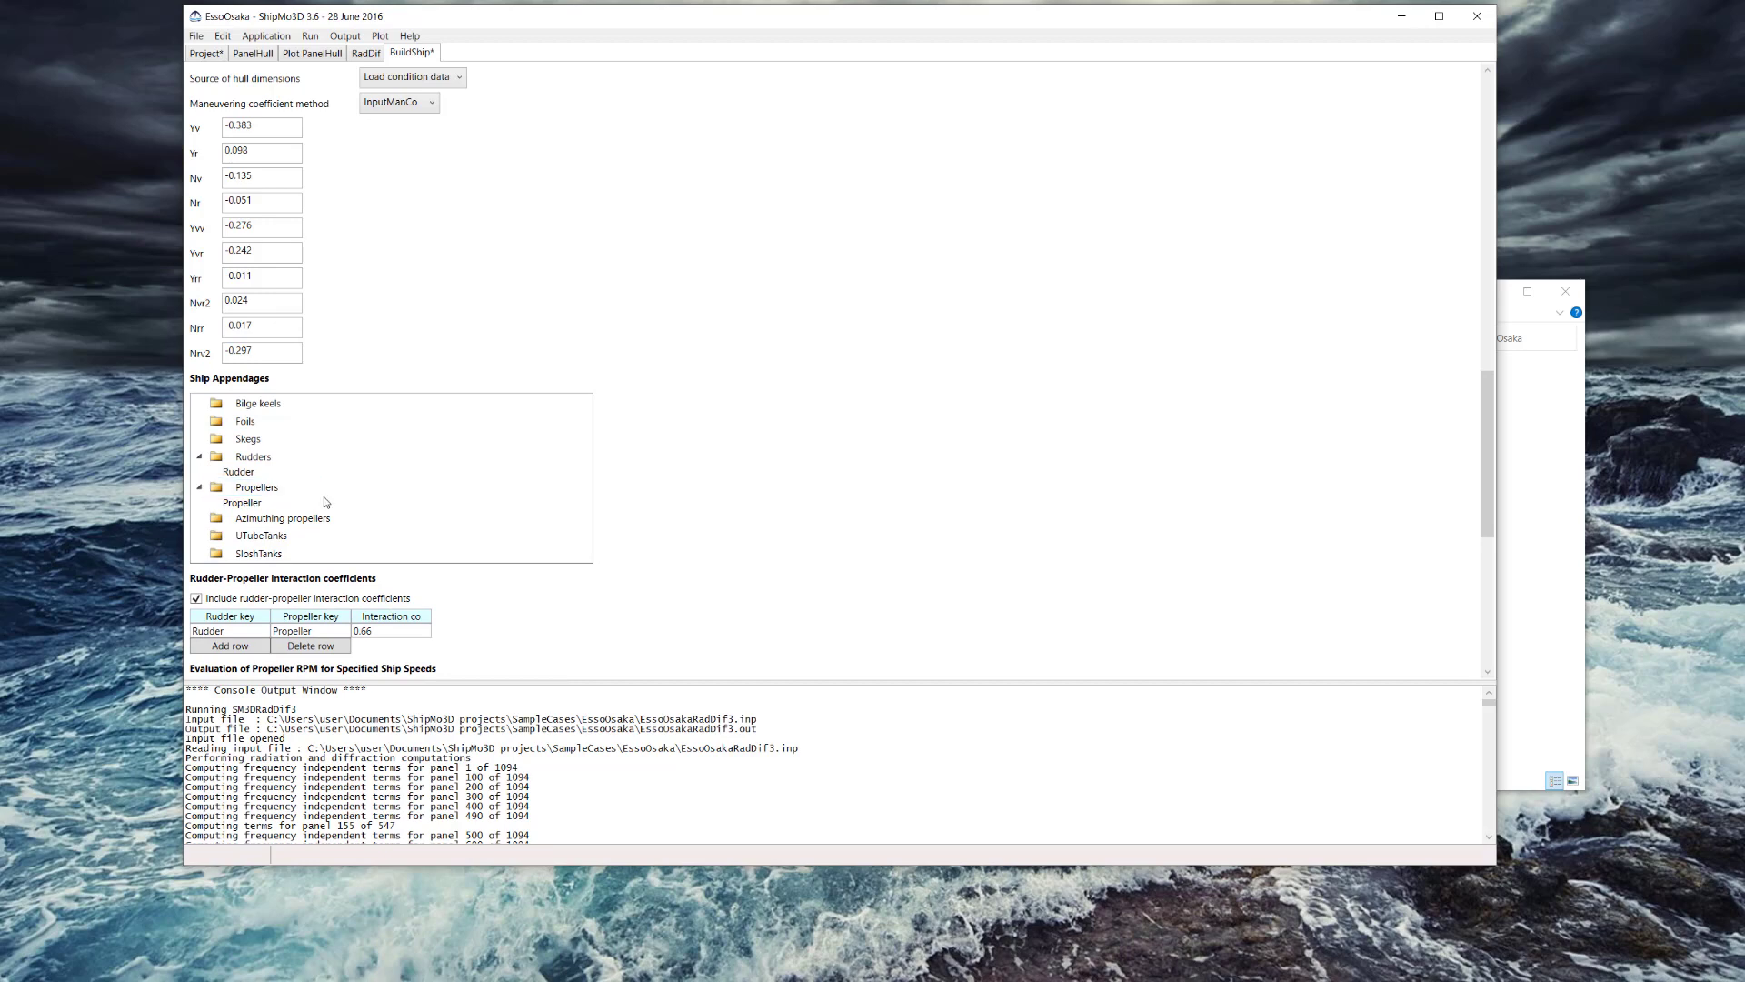
scroll(741, 531, "down", 5)
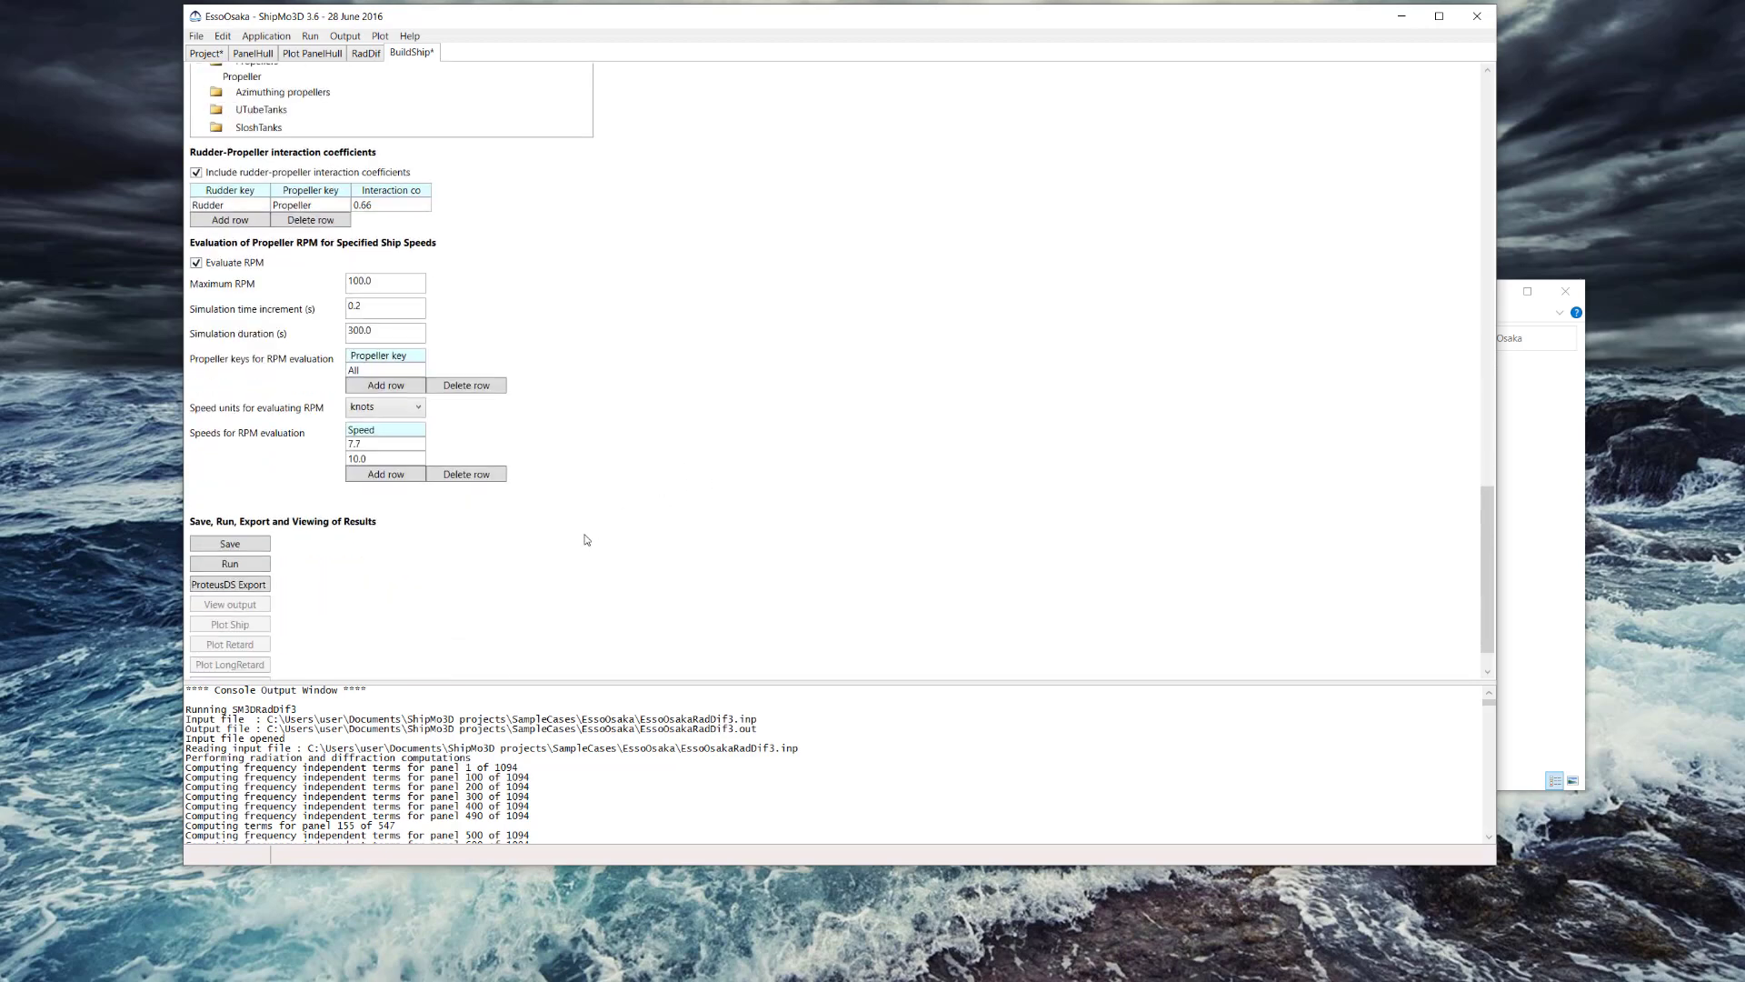
Save the BuildShip data, run the BuildShip computation and dismiss its completion message
scroll(472, 535, "down", 1)
left_click(242, 501)
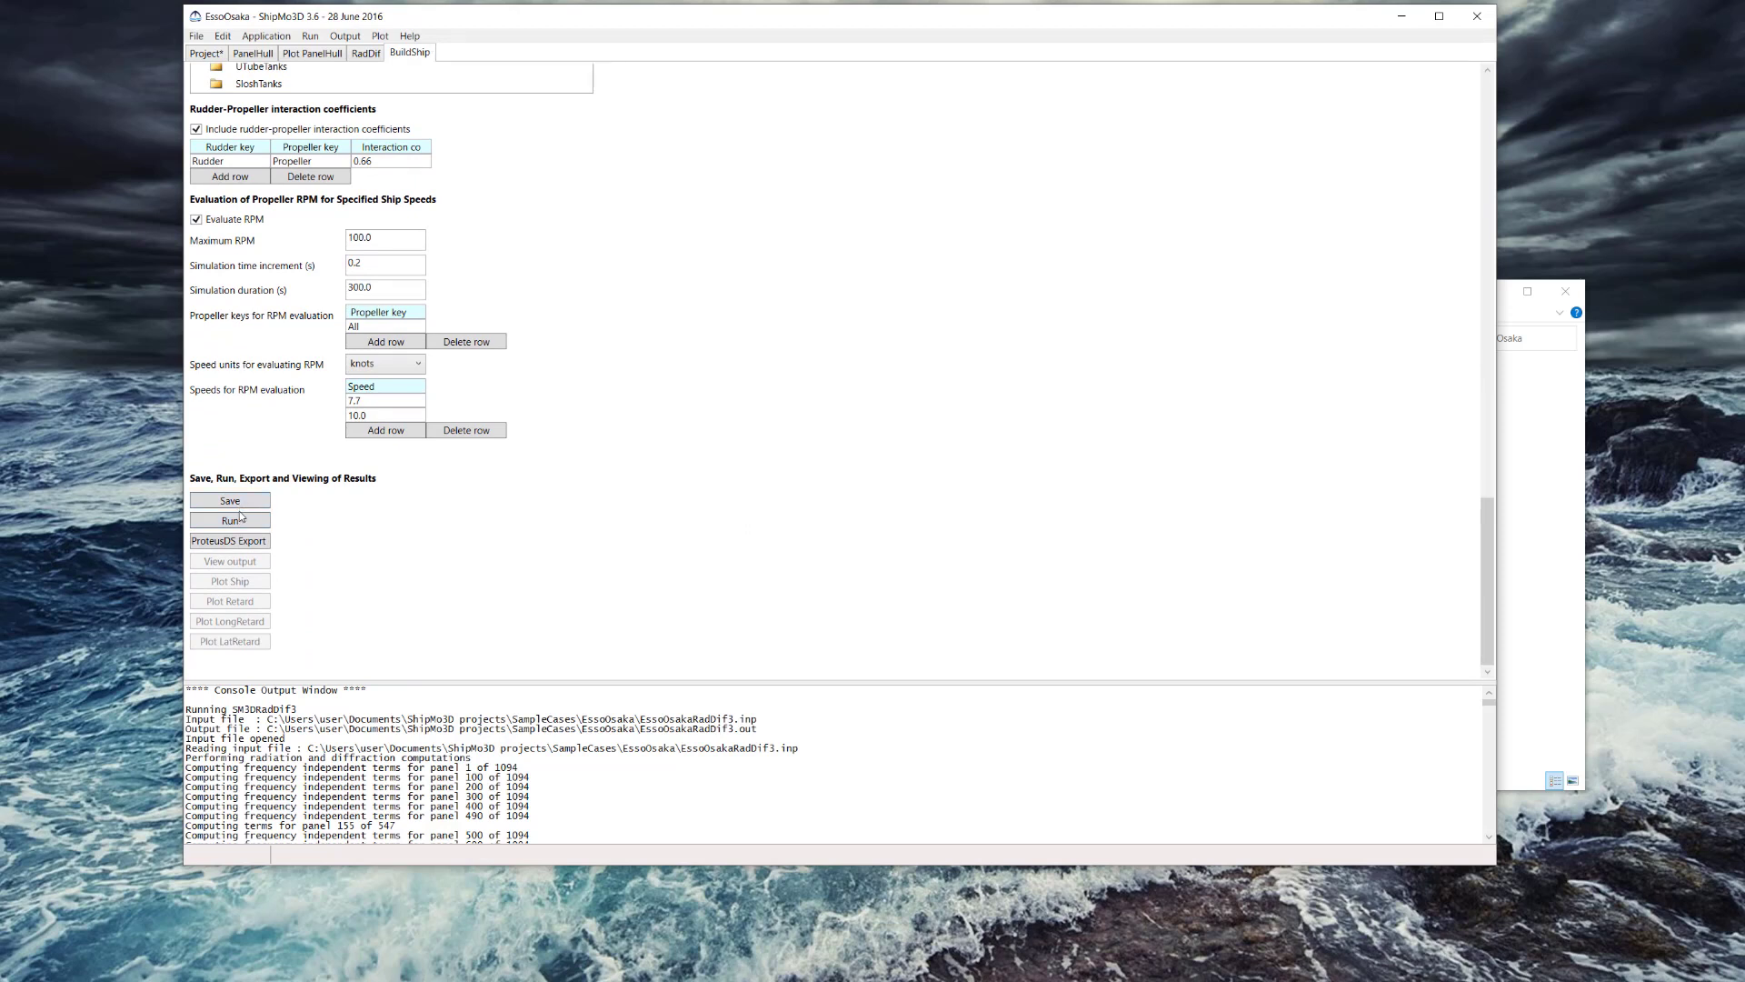
left_click(234, 522)
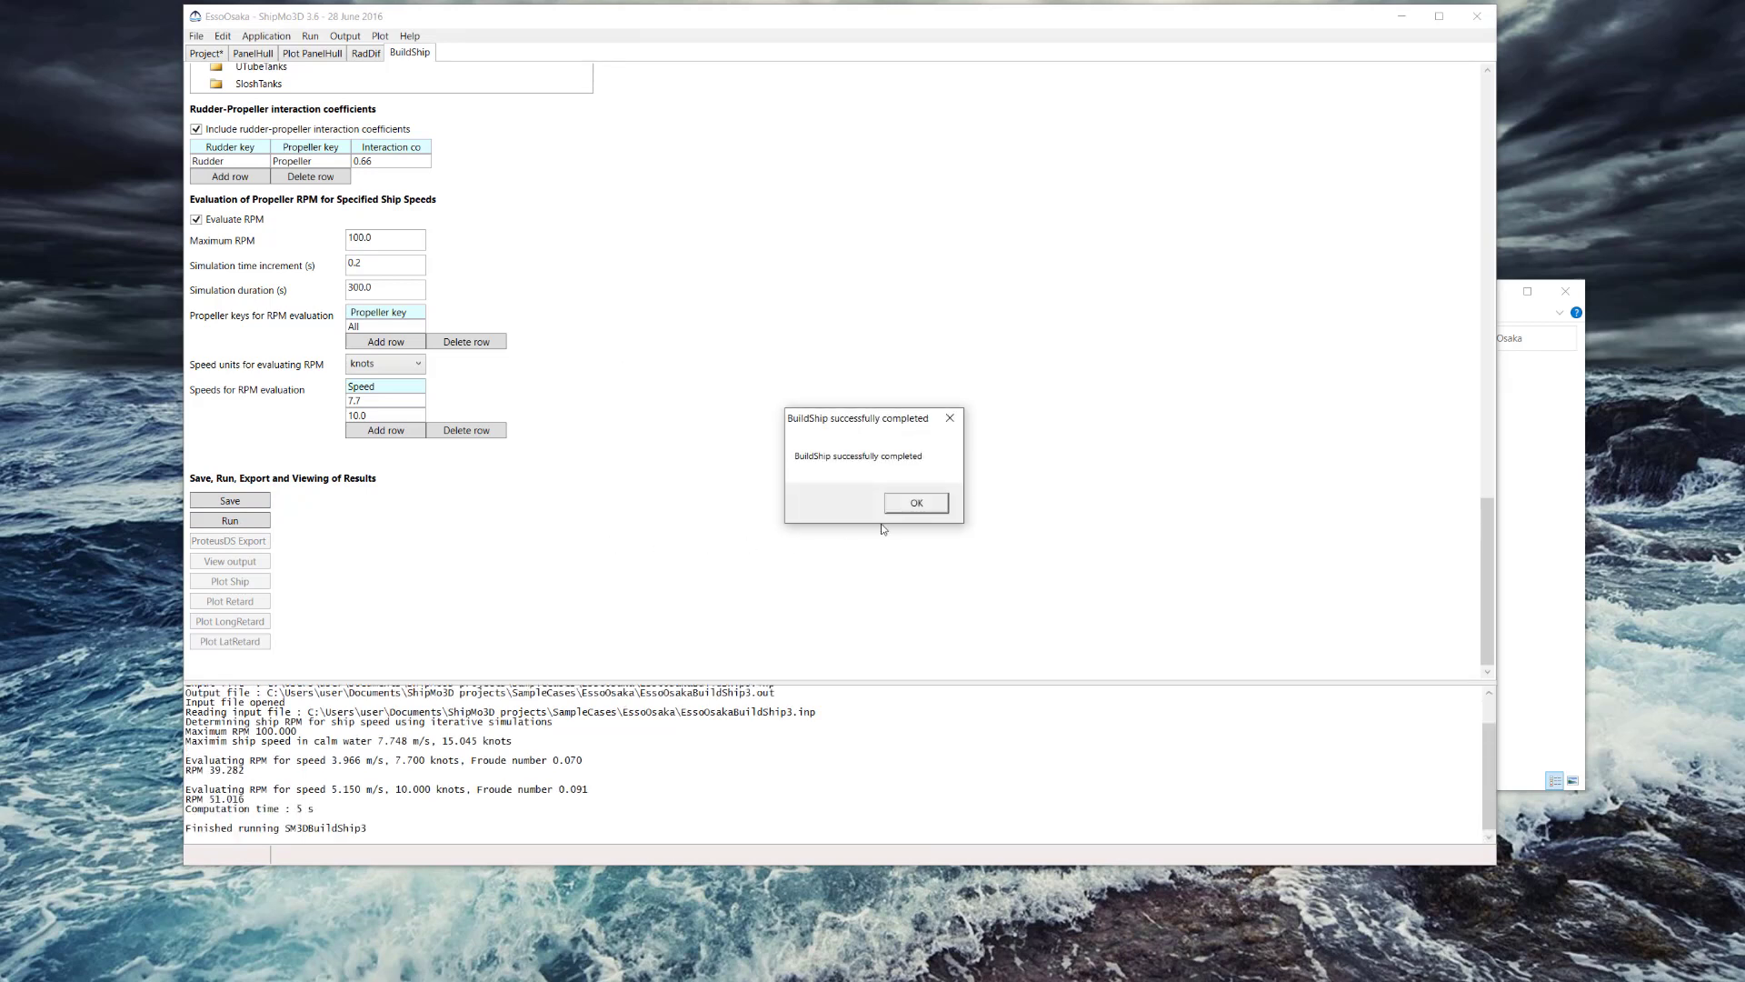
left_click(913, 504)
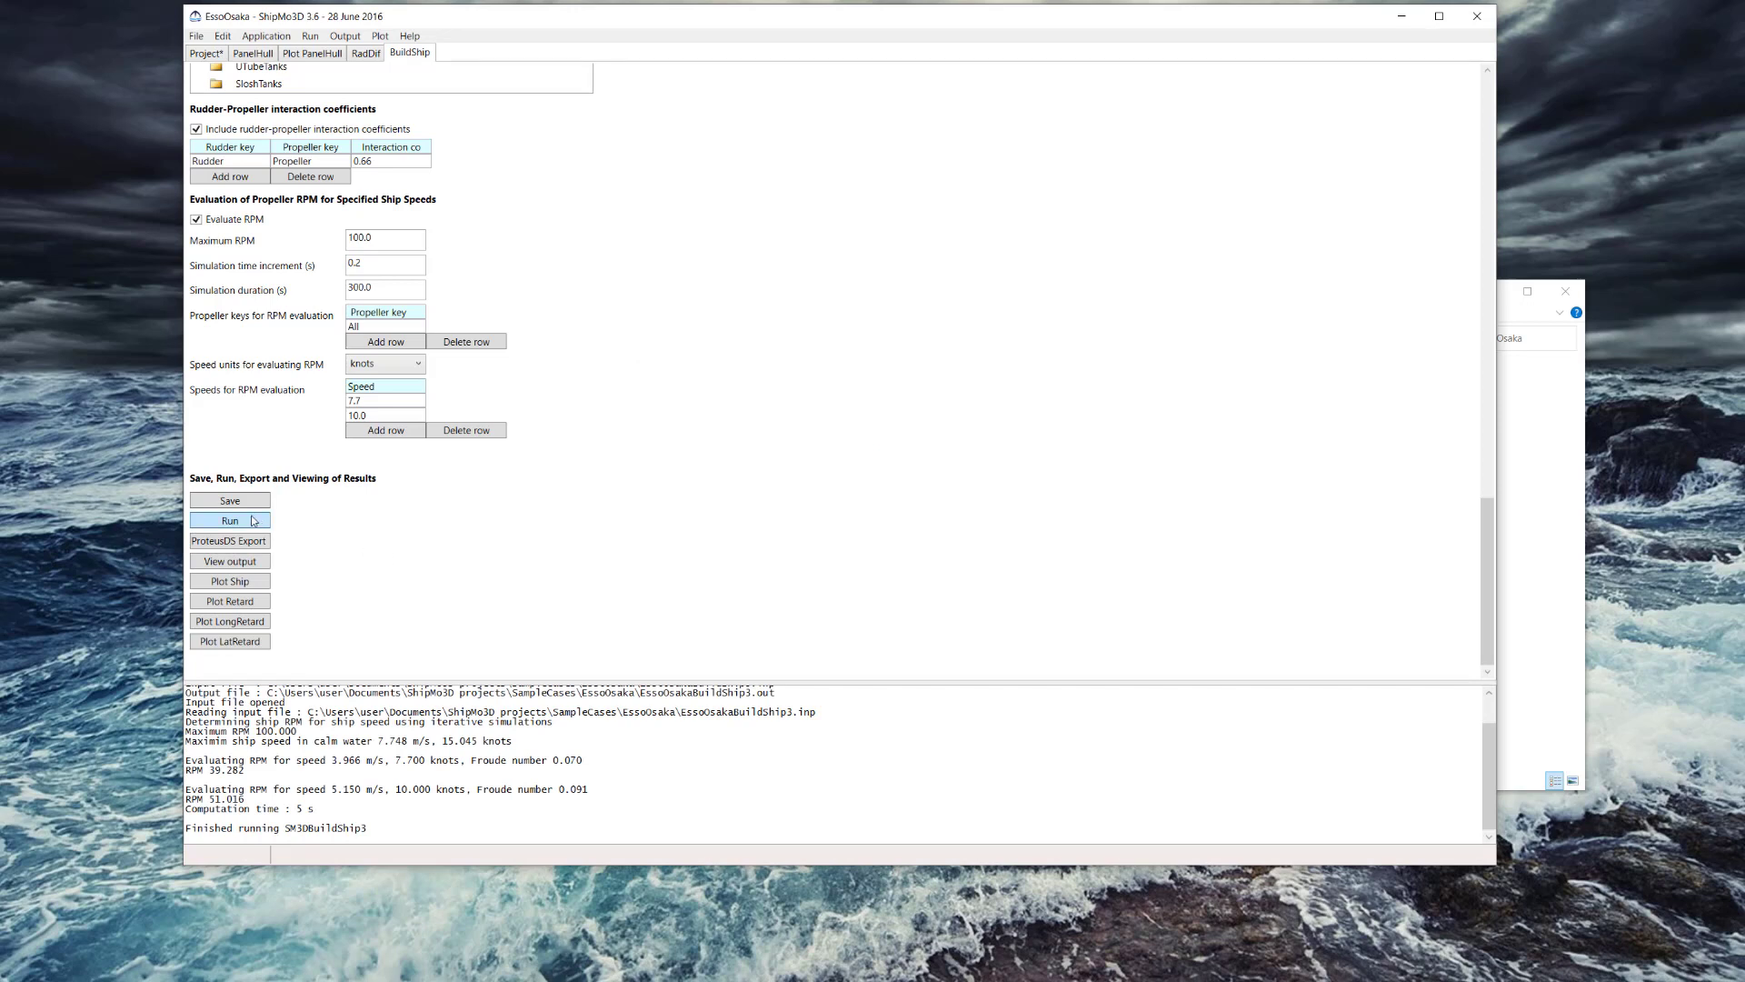
Plot the built ship at vertical position -8° and horizontal position 8°, briefly turning panel outlines on and off again
left_click(247, 583)
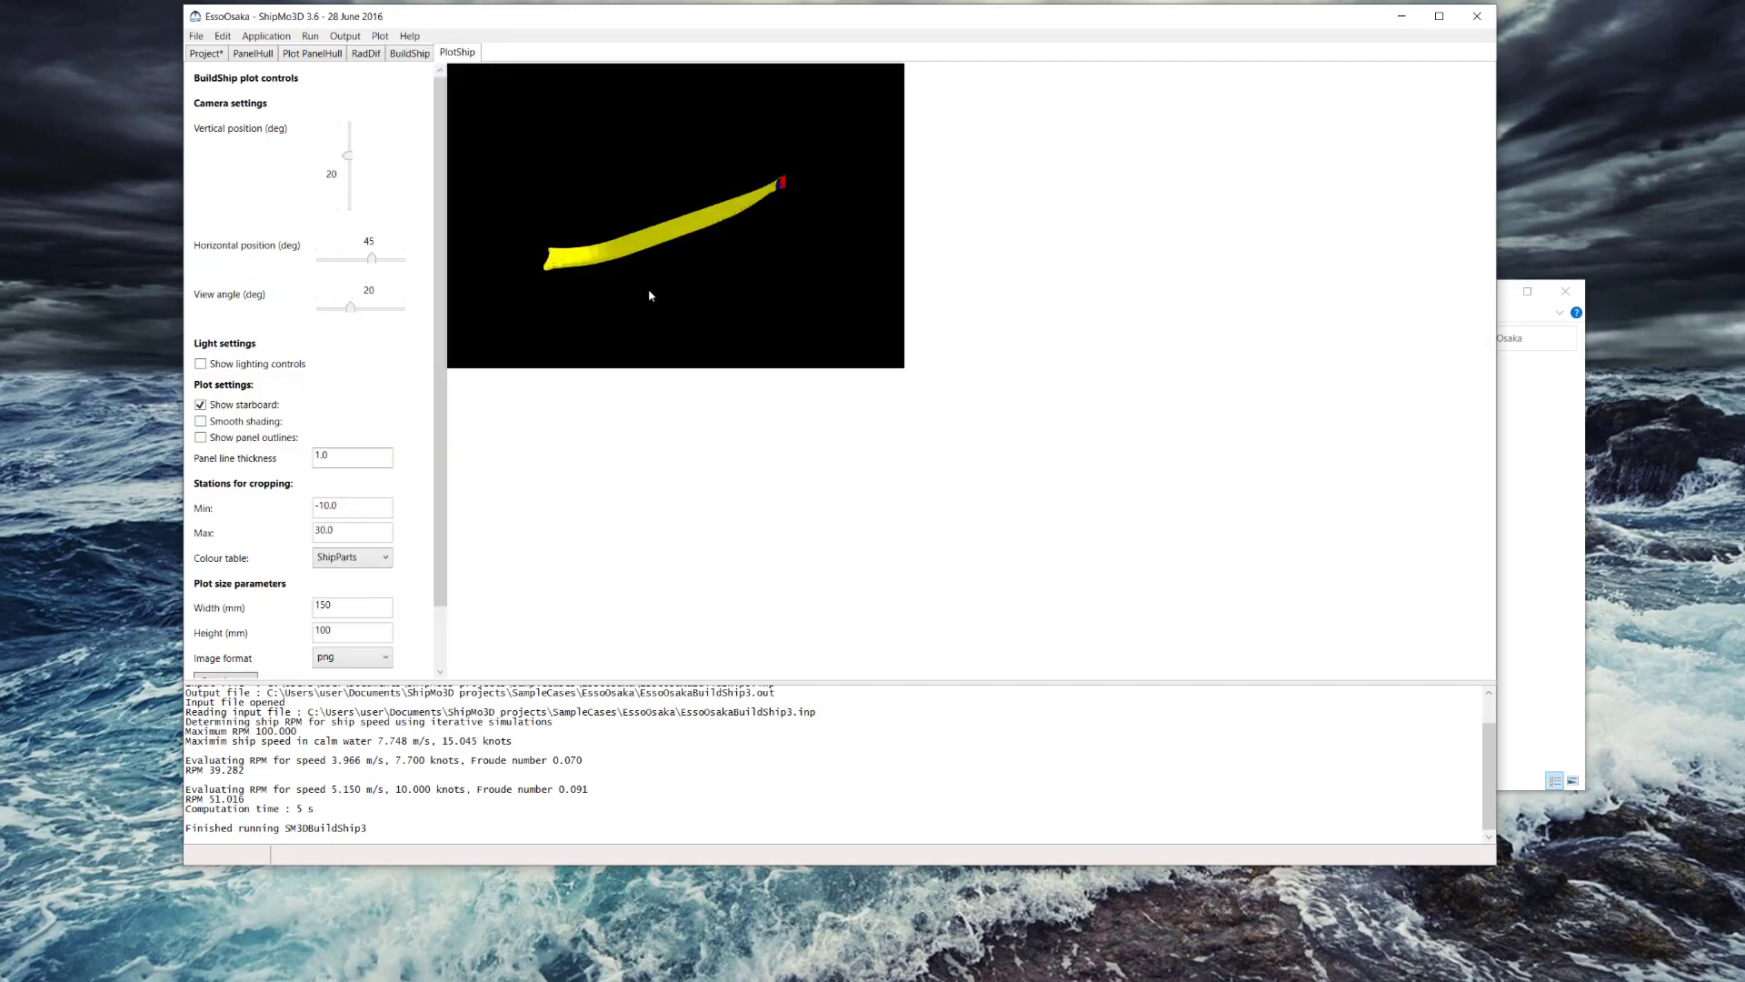
left_click_drag(347, 160, 337, 185)
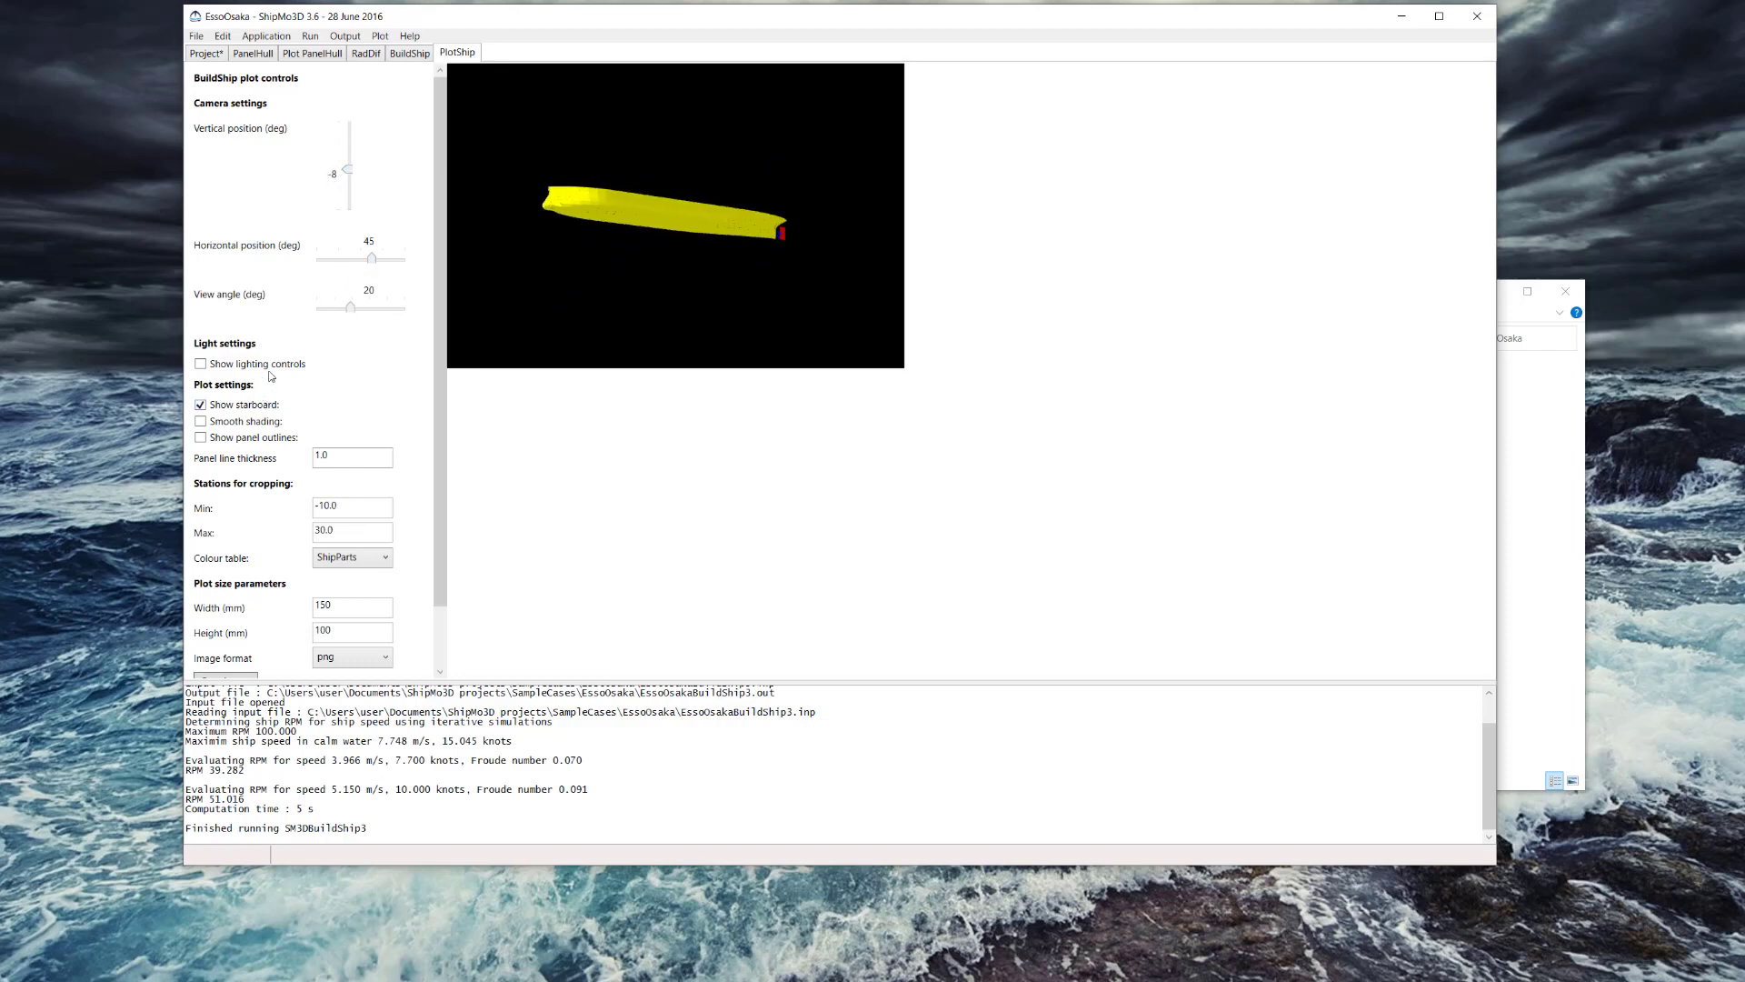
left_click(264, 437)
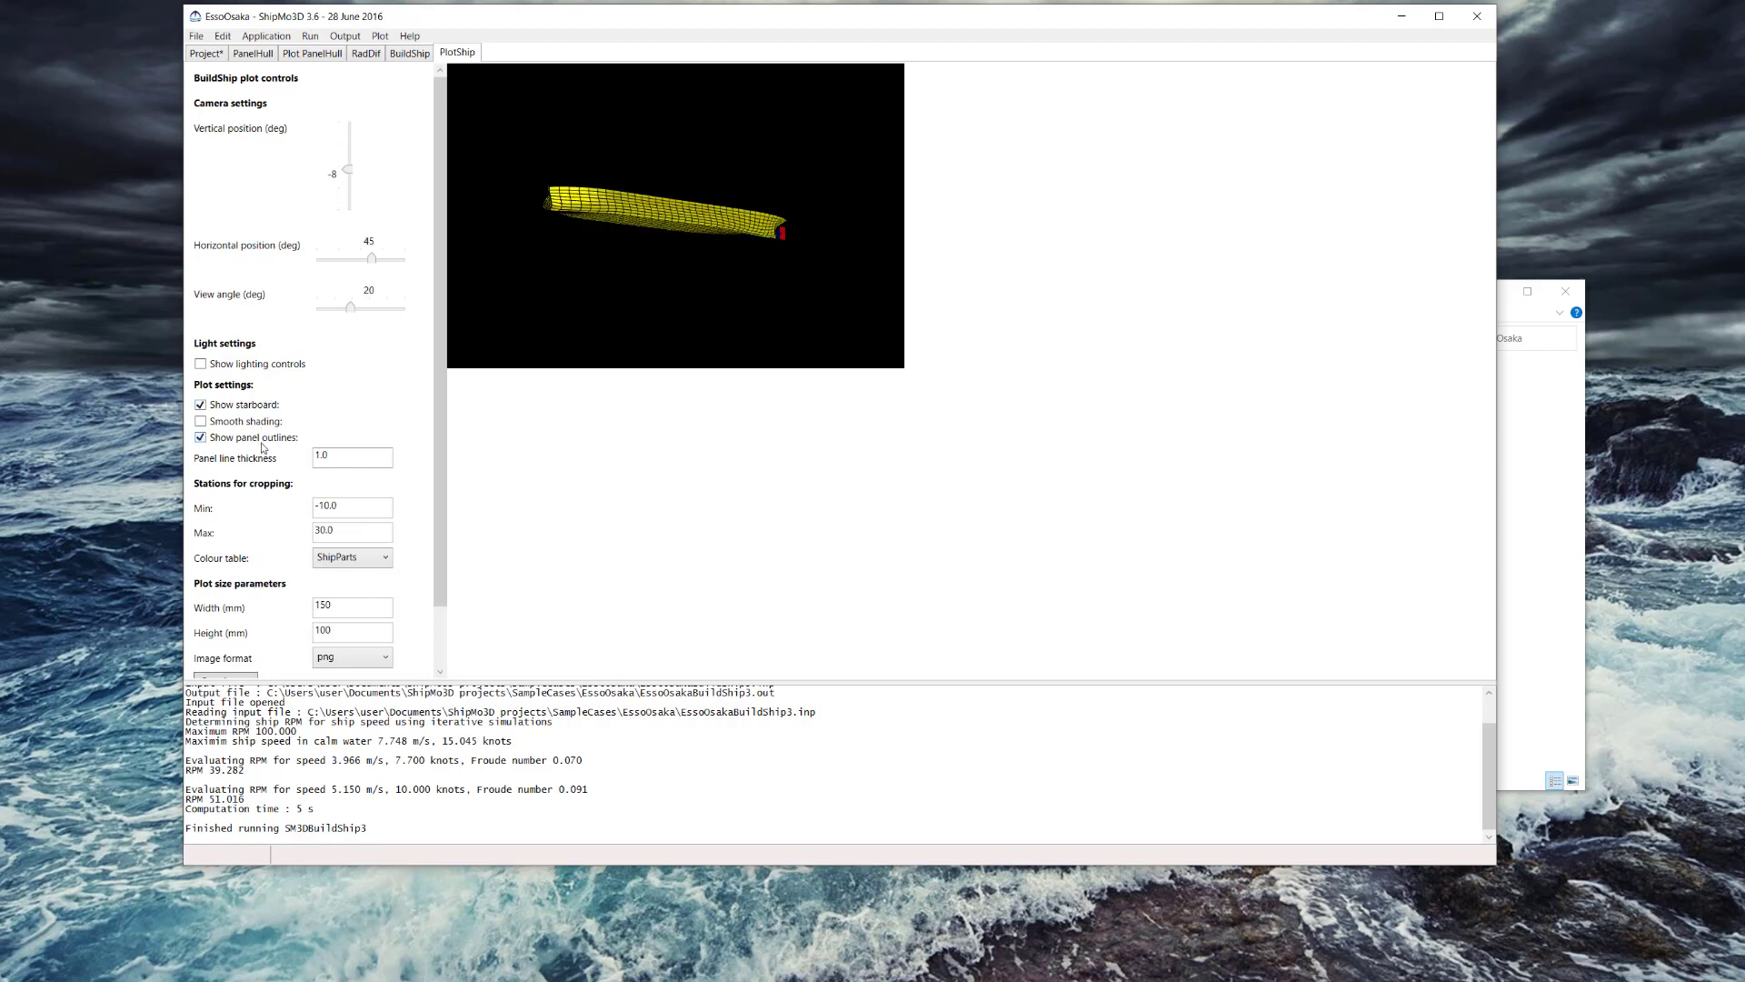
left_click(261, 444)
mouse_move(374, 259)
left_mouse_down()
mouse_move(330, 259)
mouse_move(401, 259)
mouse_move(364, 258)
left_mouse_up()
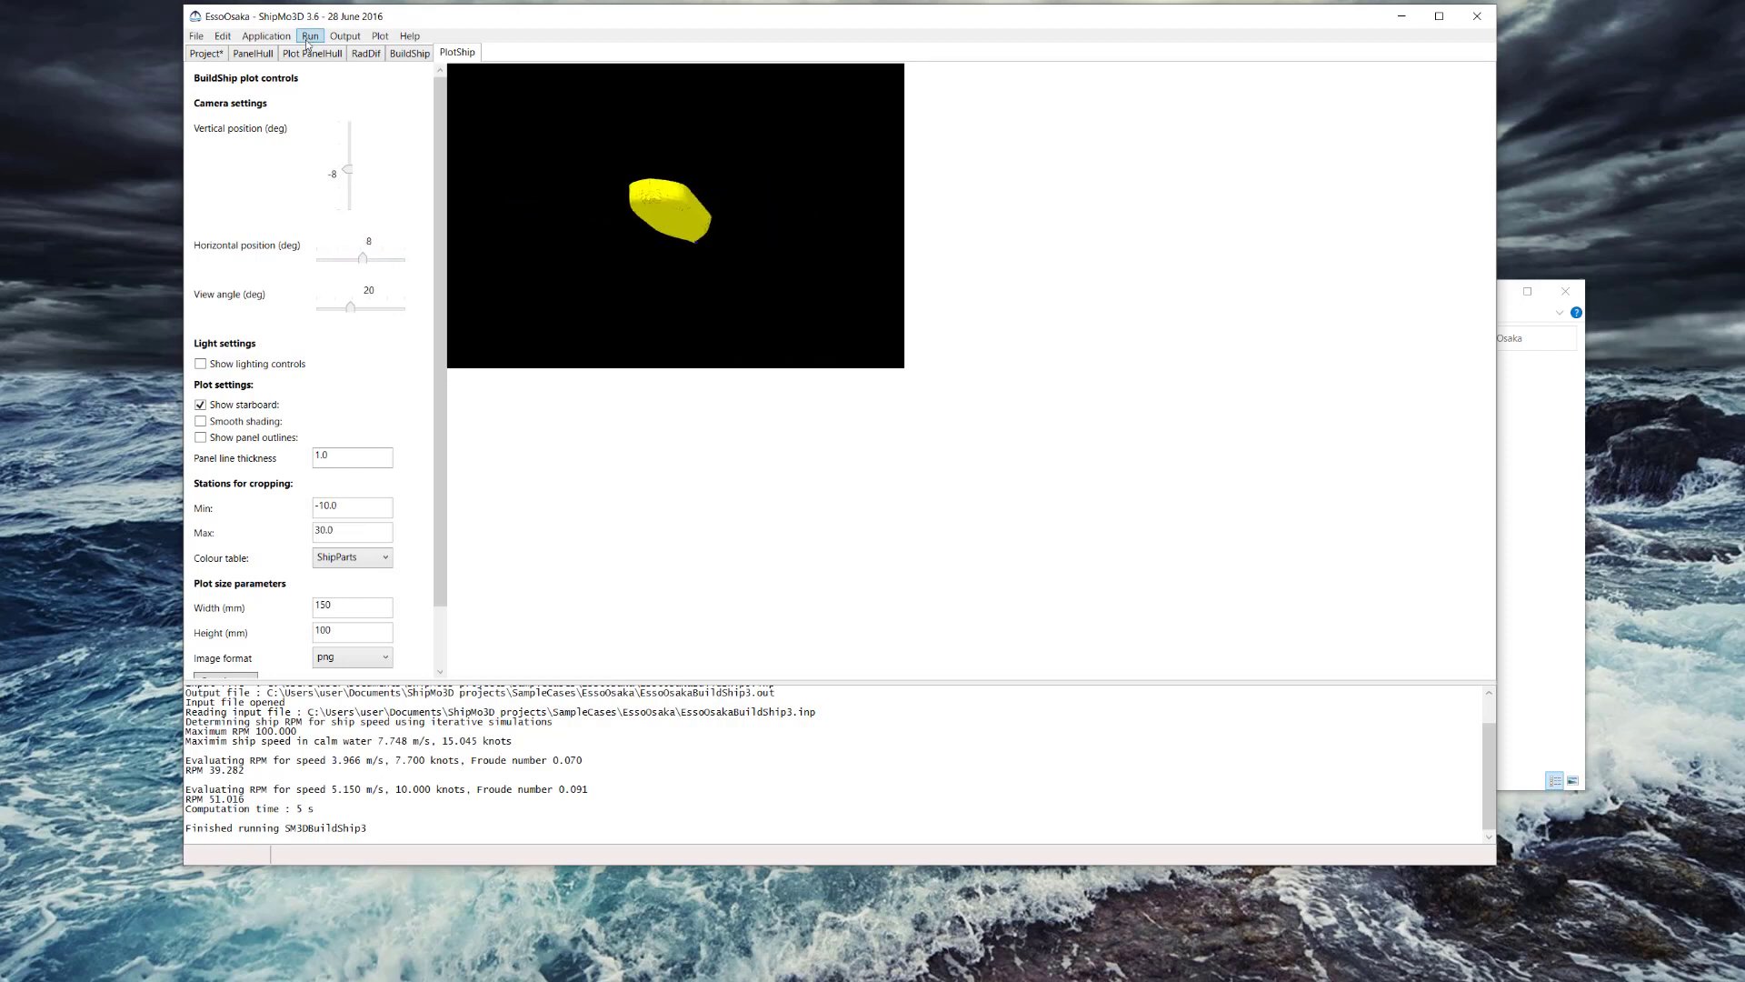
Add the existing FreeMo data file turn10ktFreeMo3.s3d to the project and accept its directory update
left_click(196, 36)
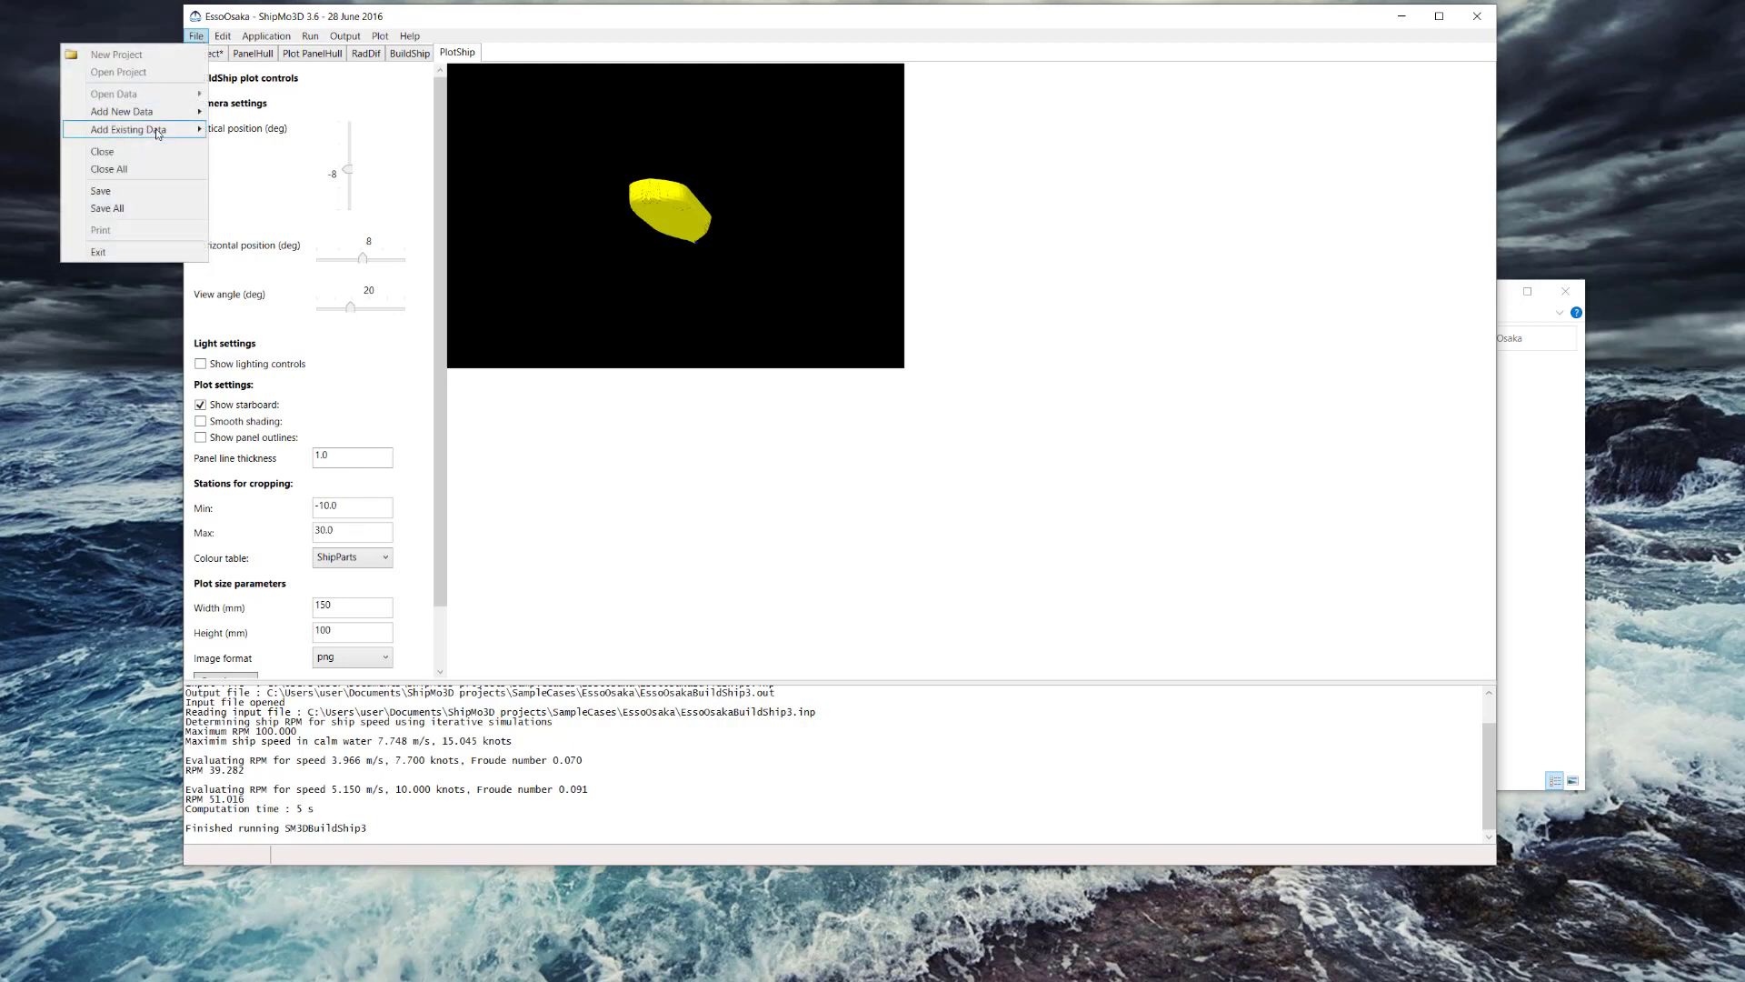
mouse_move(155, 128)
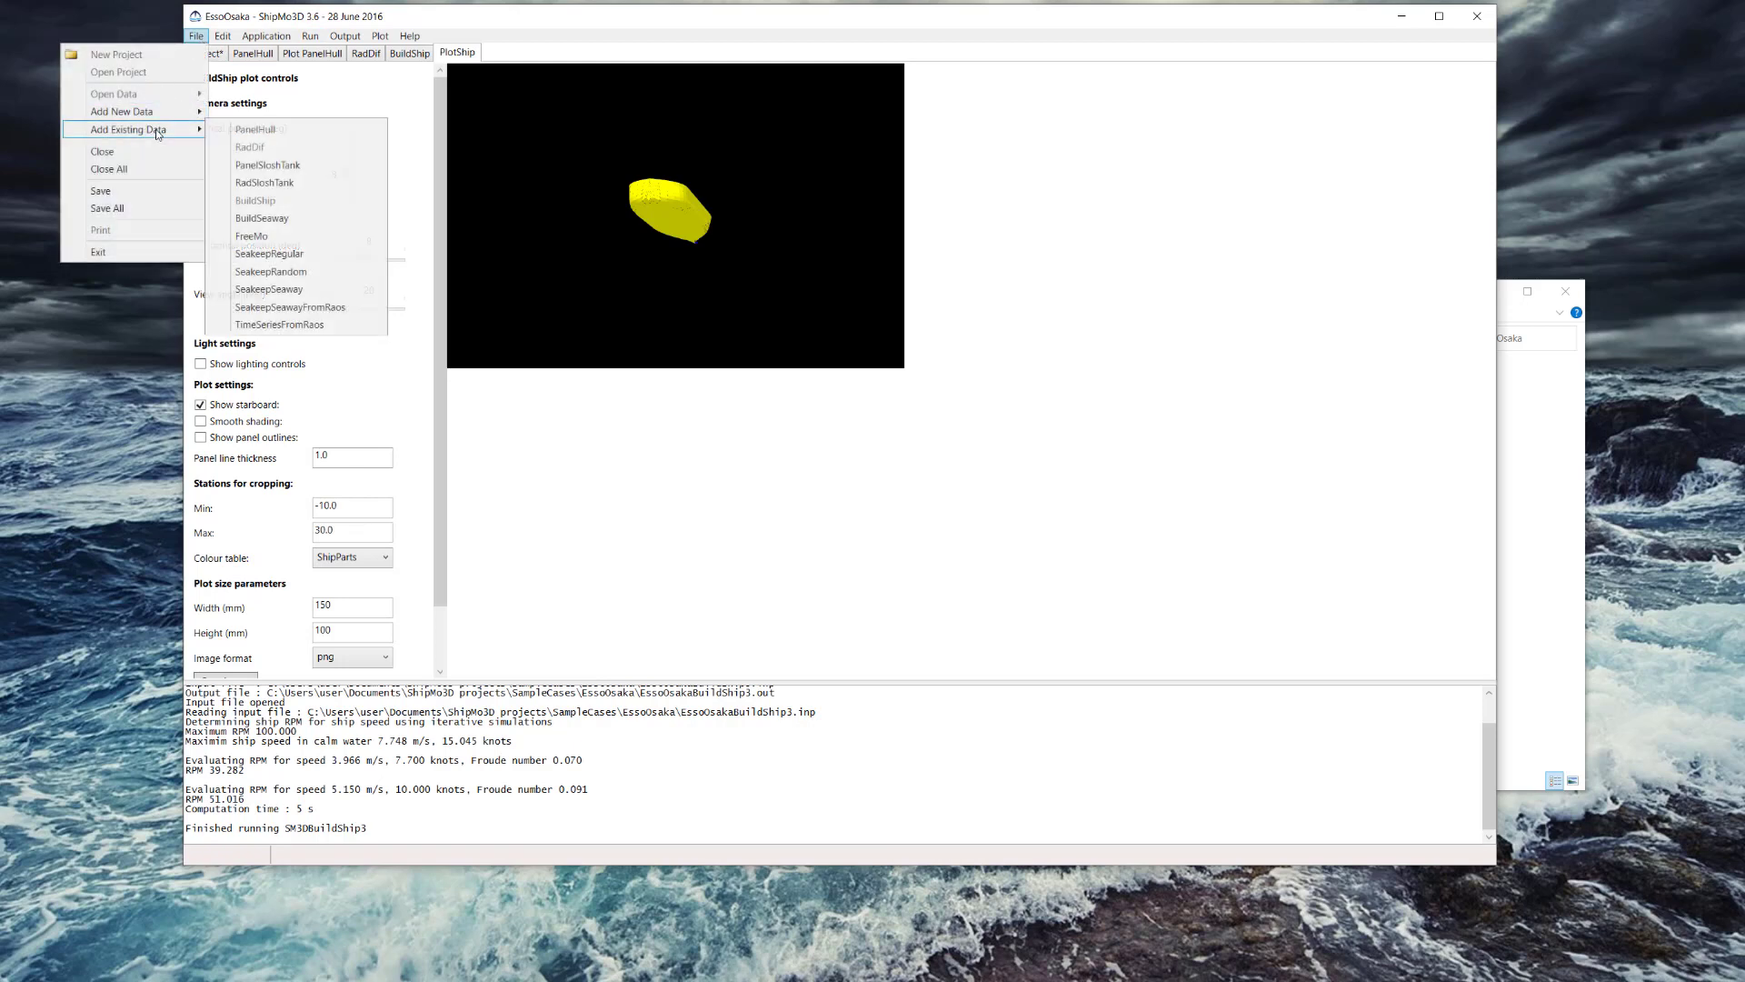
left_click(262, 238)
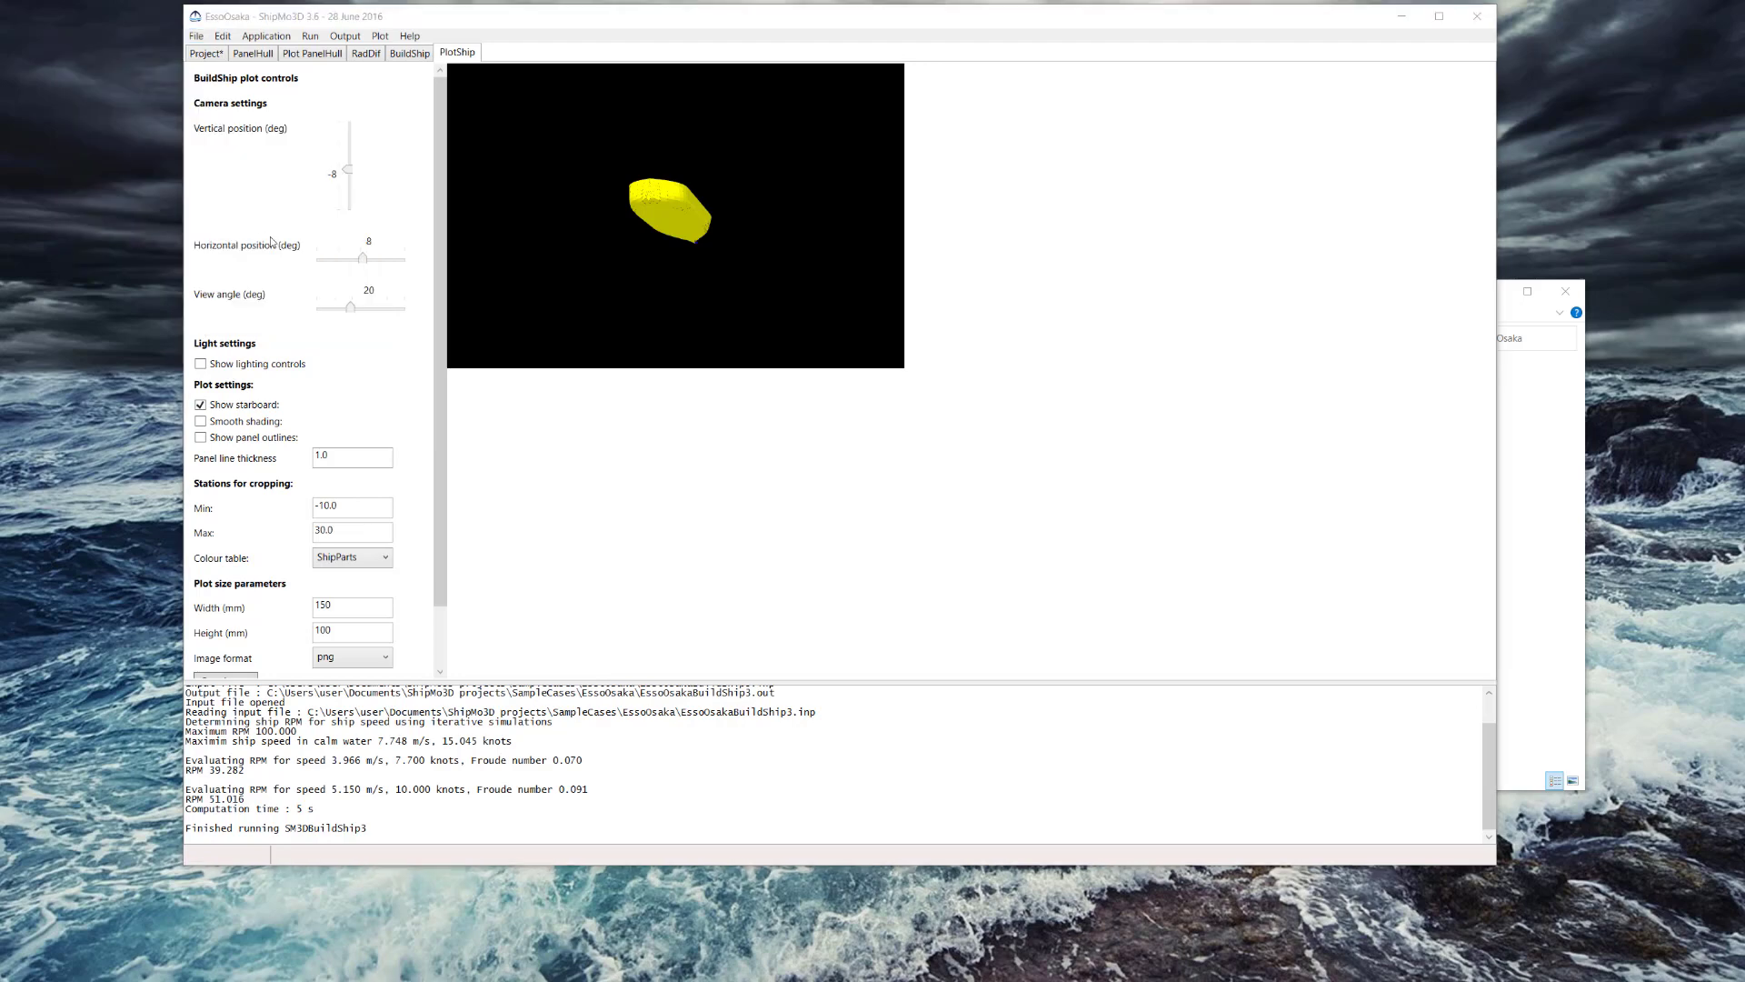
left_click(406, 155)
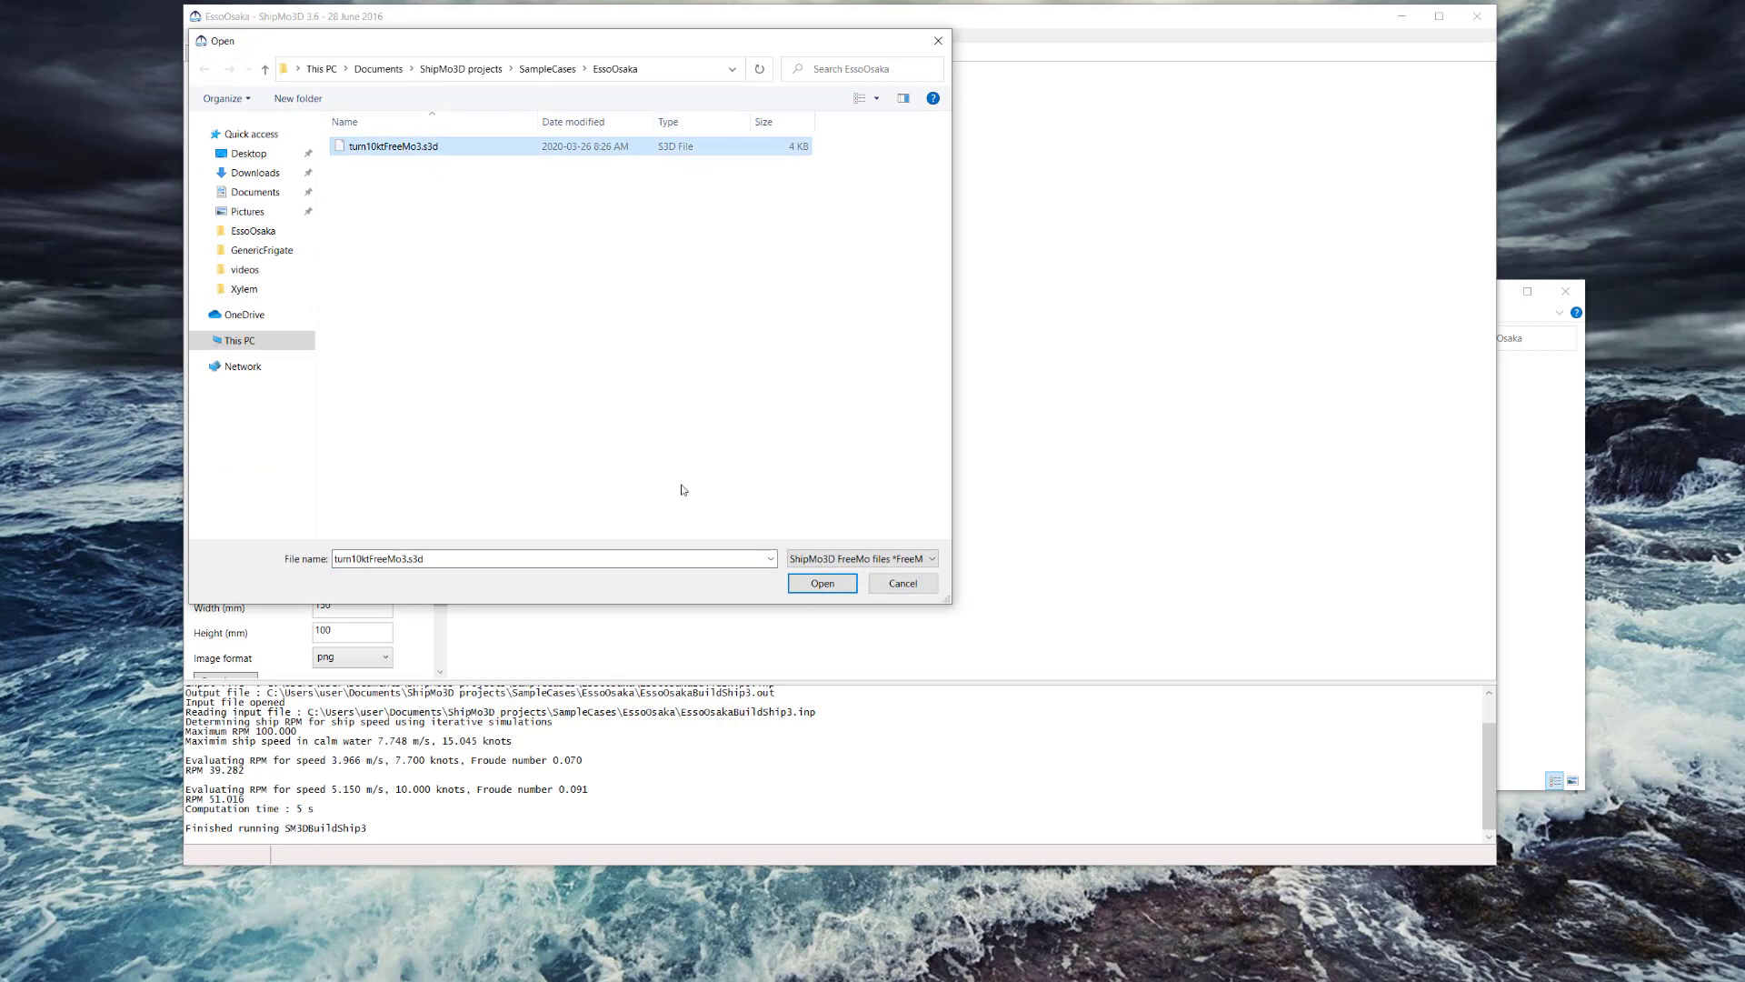
left_click(802, 592)
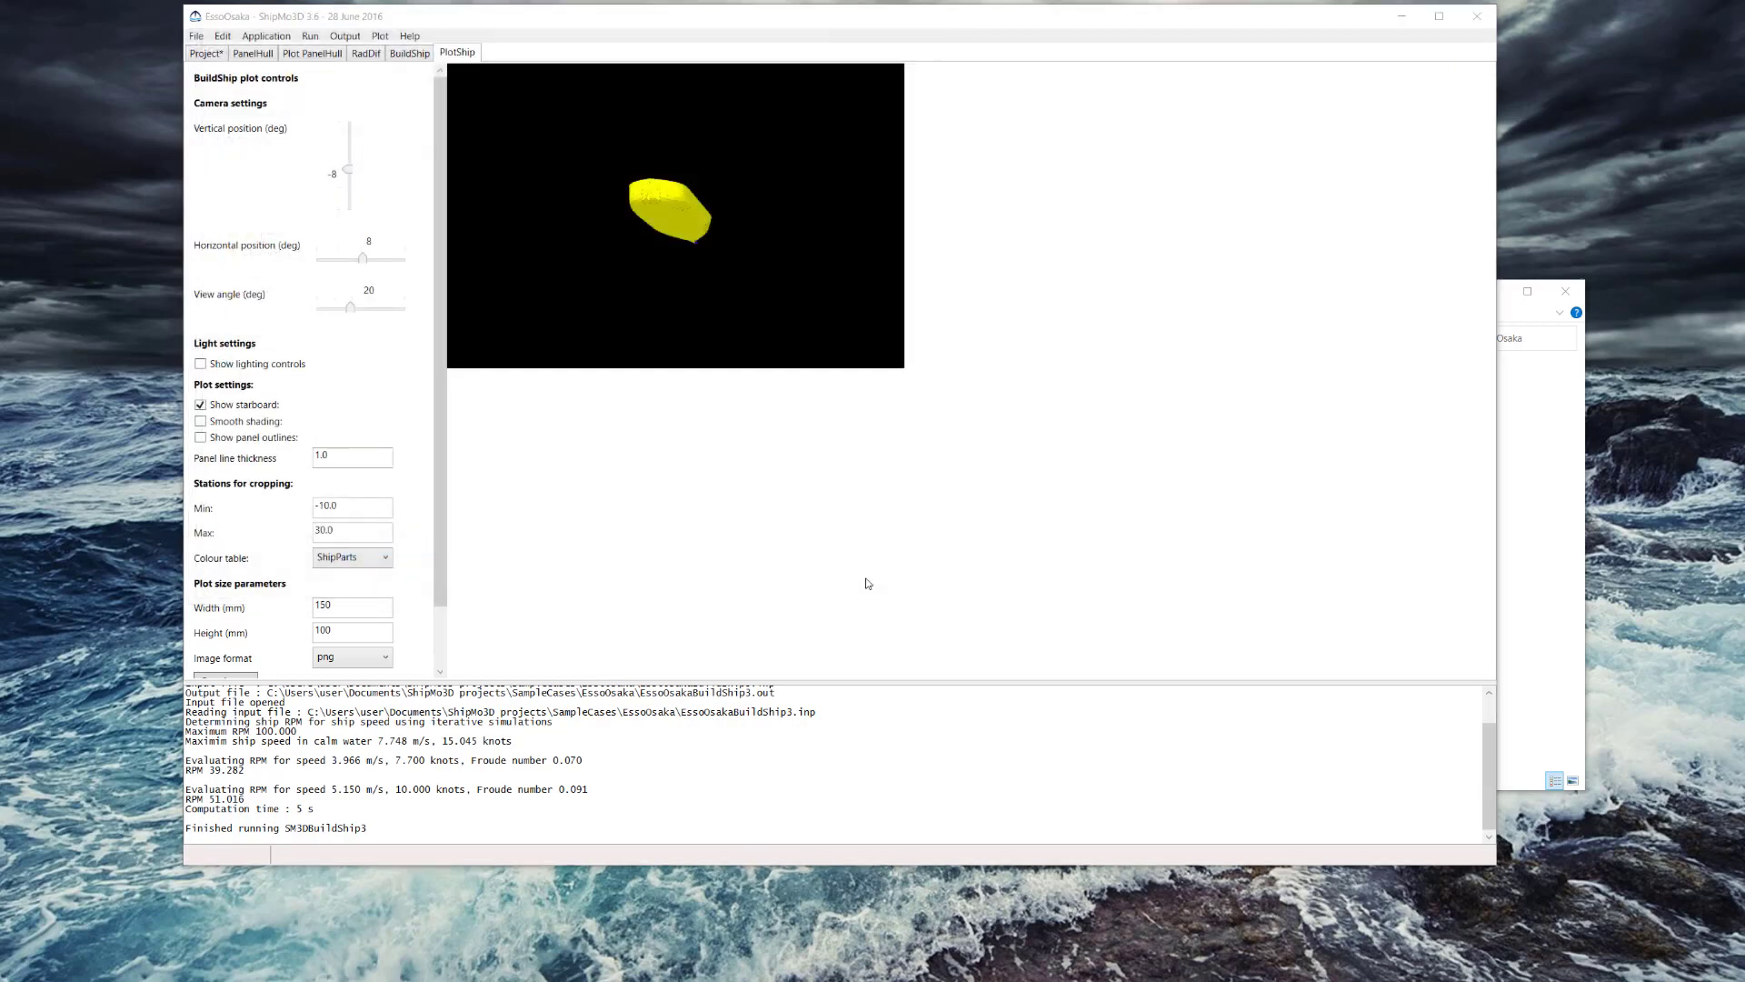
left_click(985, 509)
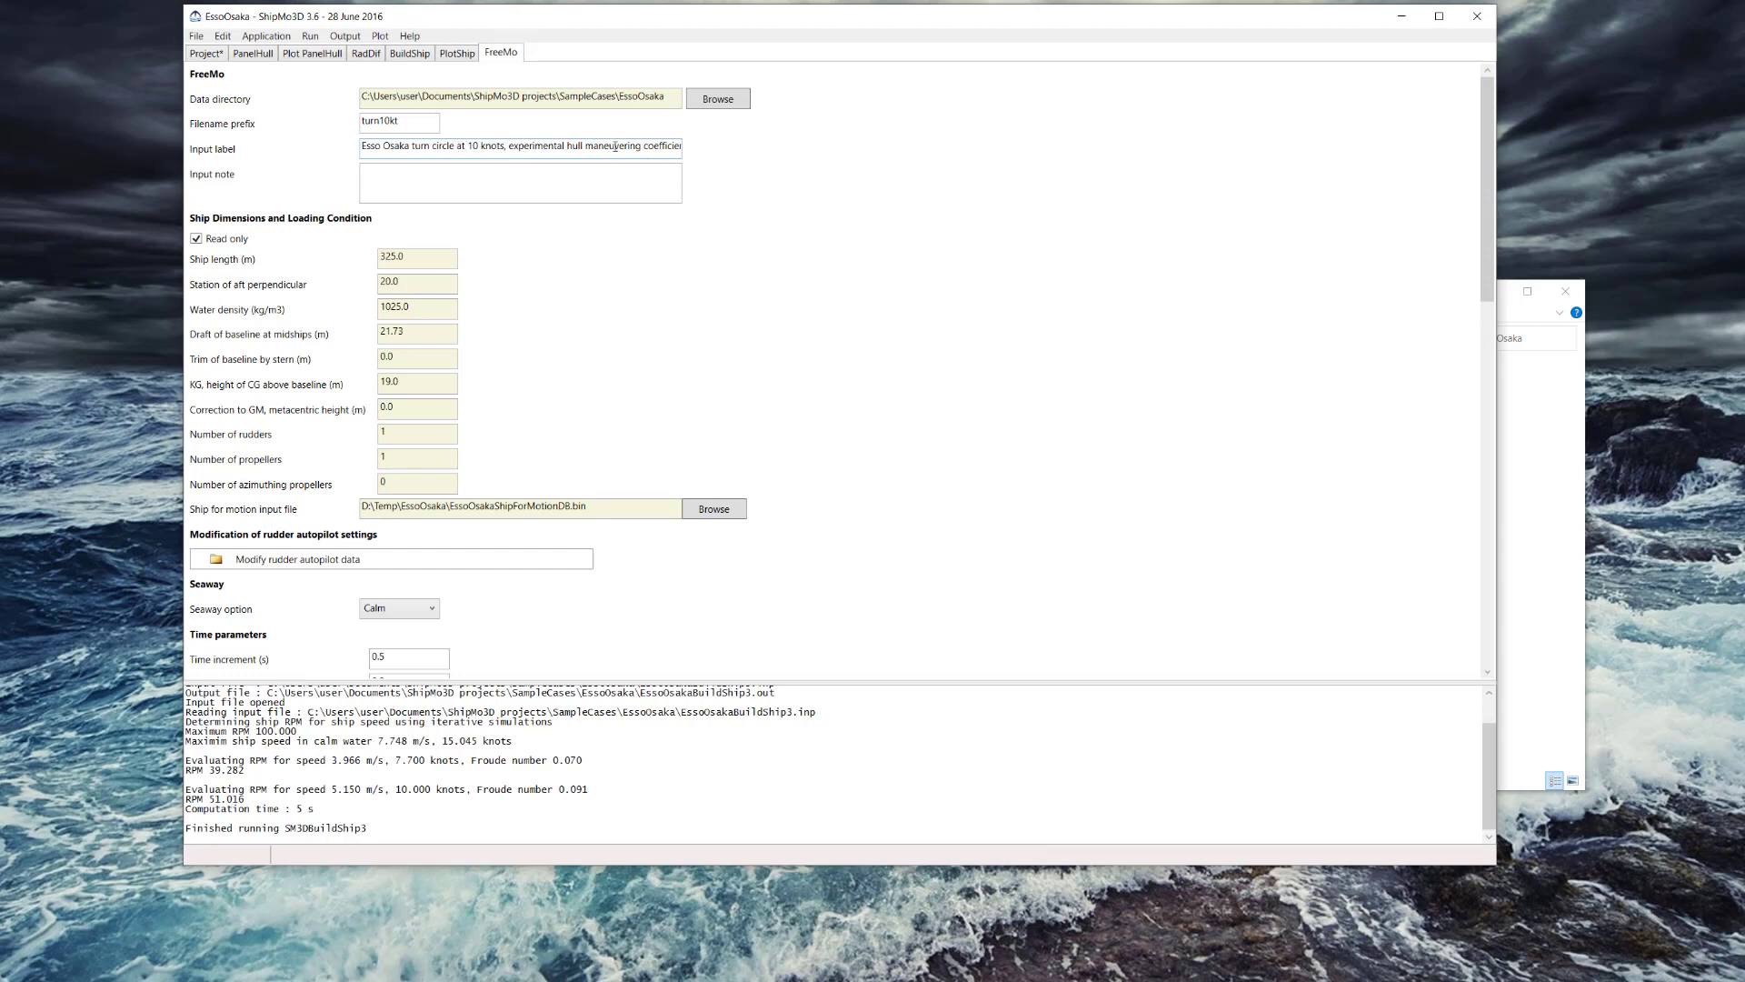
Set the FreeMo ship for motion input file to EssoOsakaShipForMotionDB.bin from the EssoOsaka sample case folder
left_click(713, 507)
left_click(416, 149)
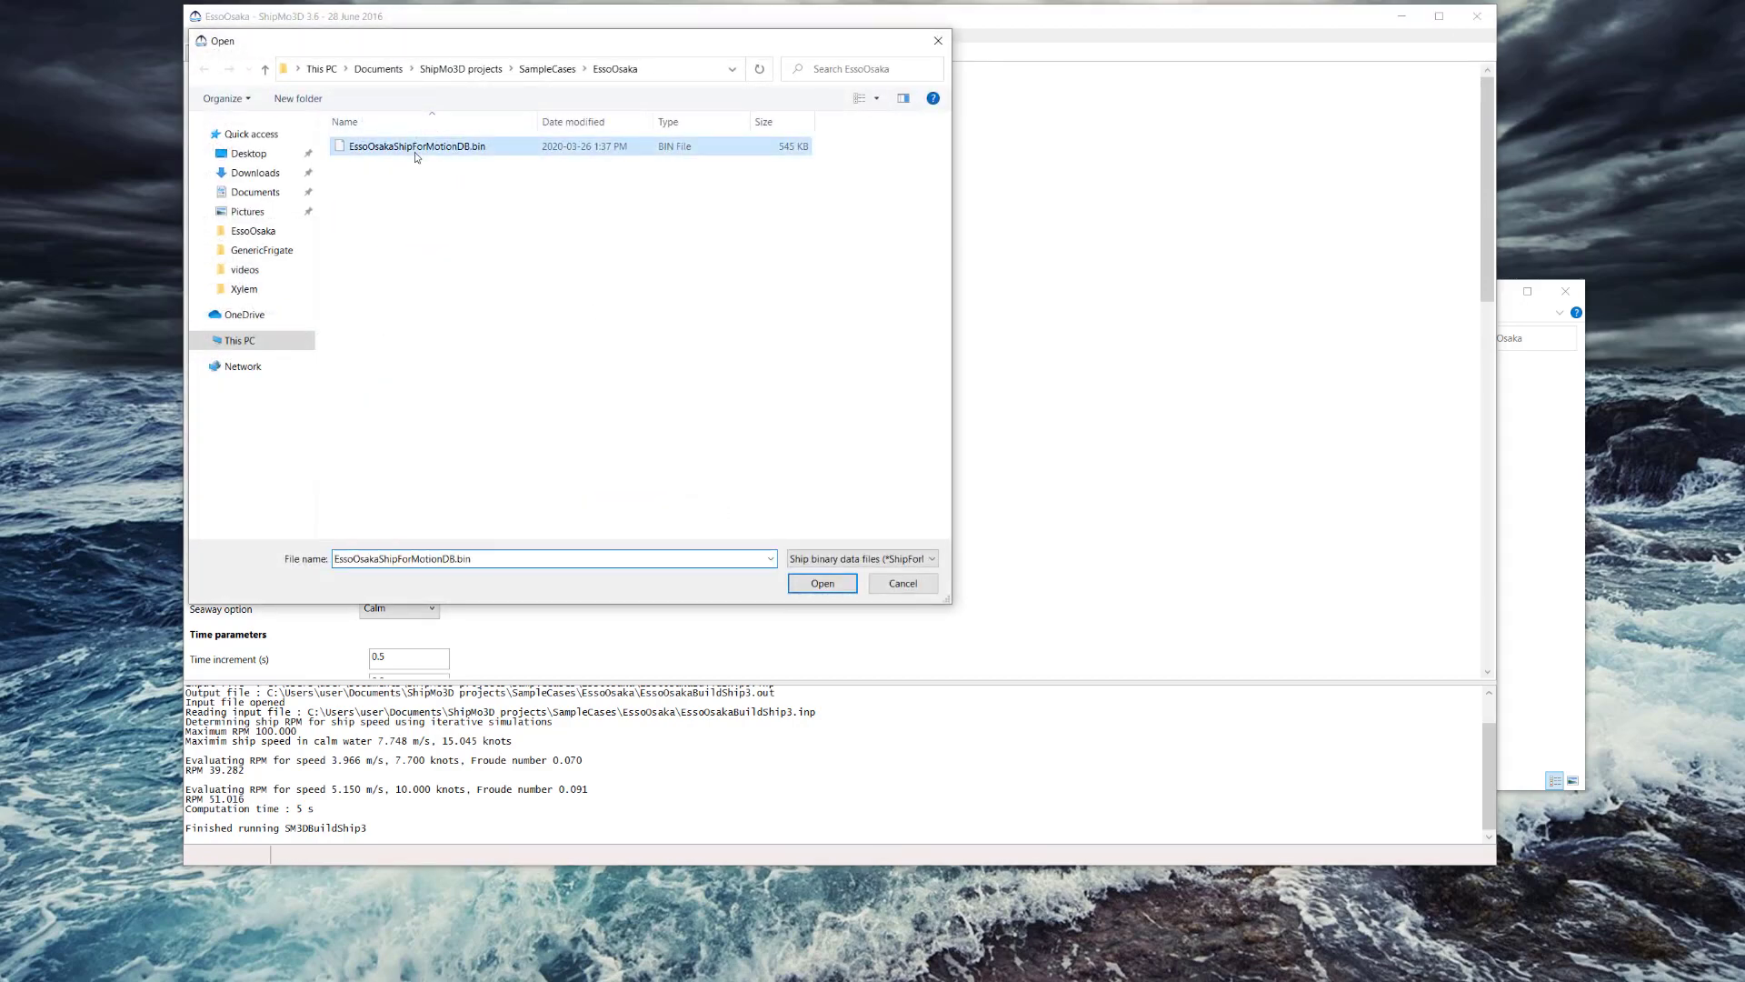
left_click(819, 584)
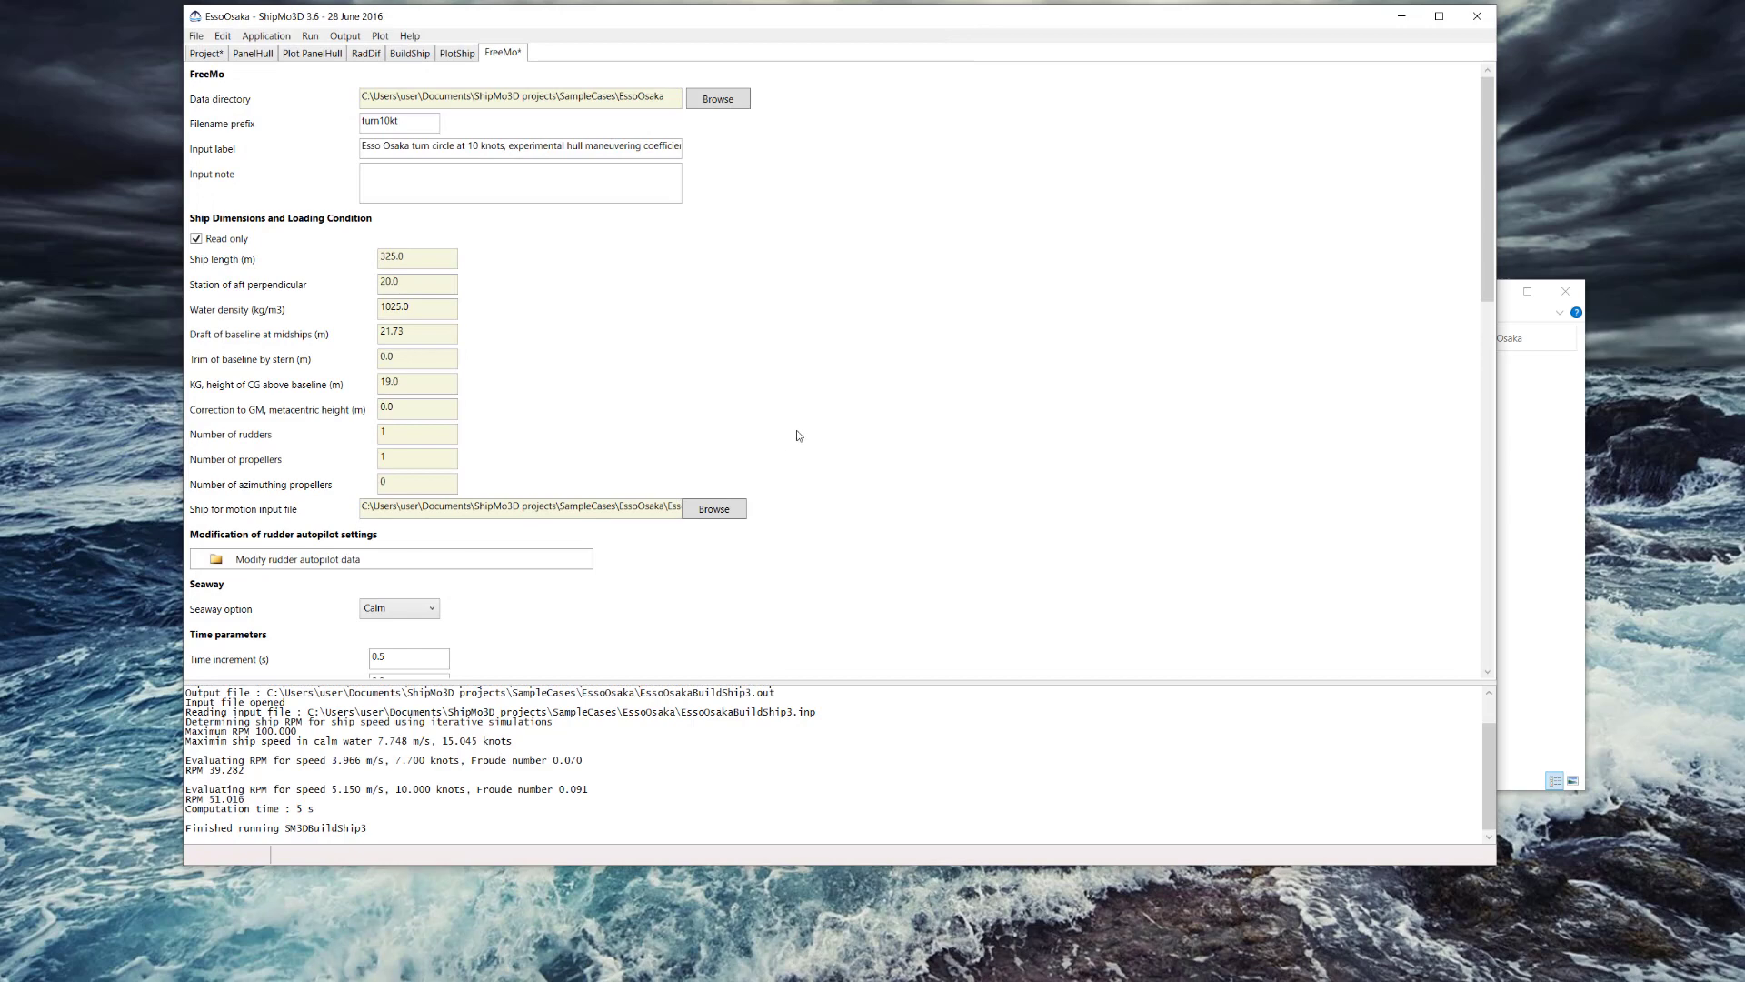
Examine the FreeMo seaway, time, initial speed and propeller RPM settings, expanding the rudder autopilot and maneuver data
scroll(798, 435, "down", 3)
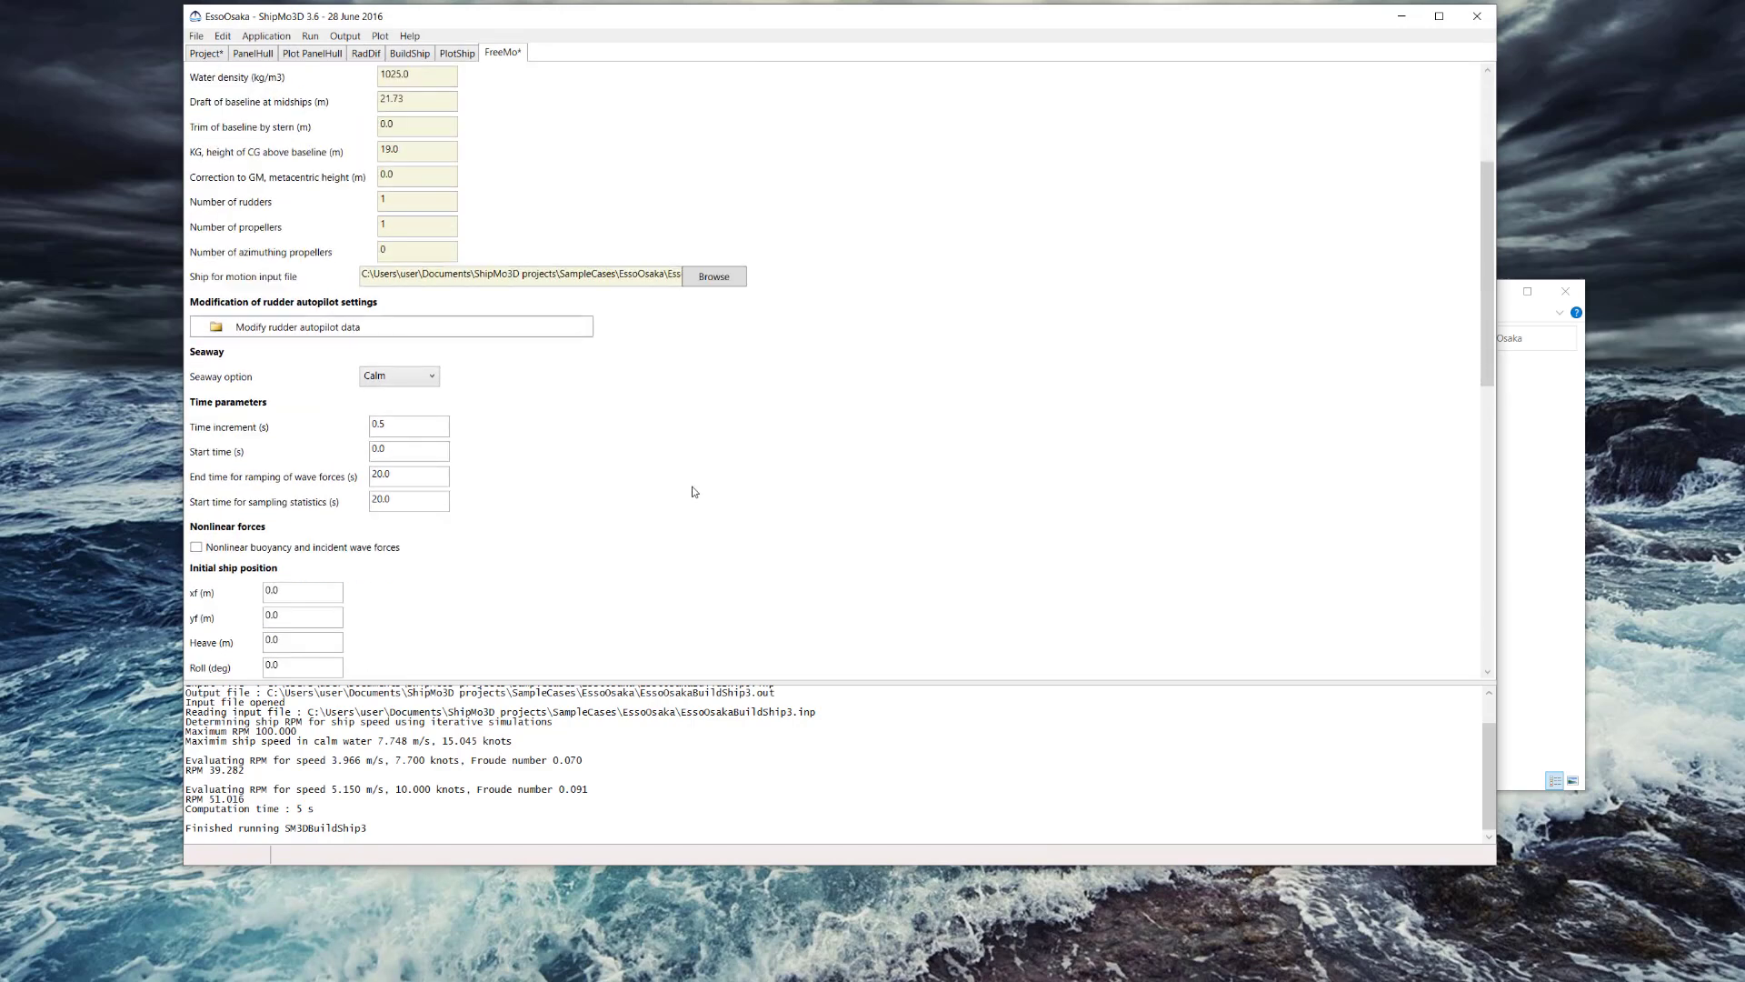
scroll(615, 472, "down", 2)
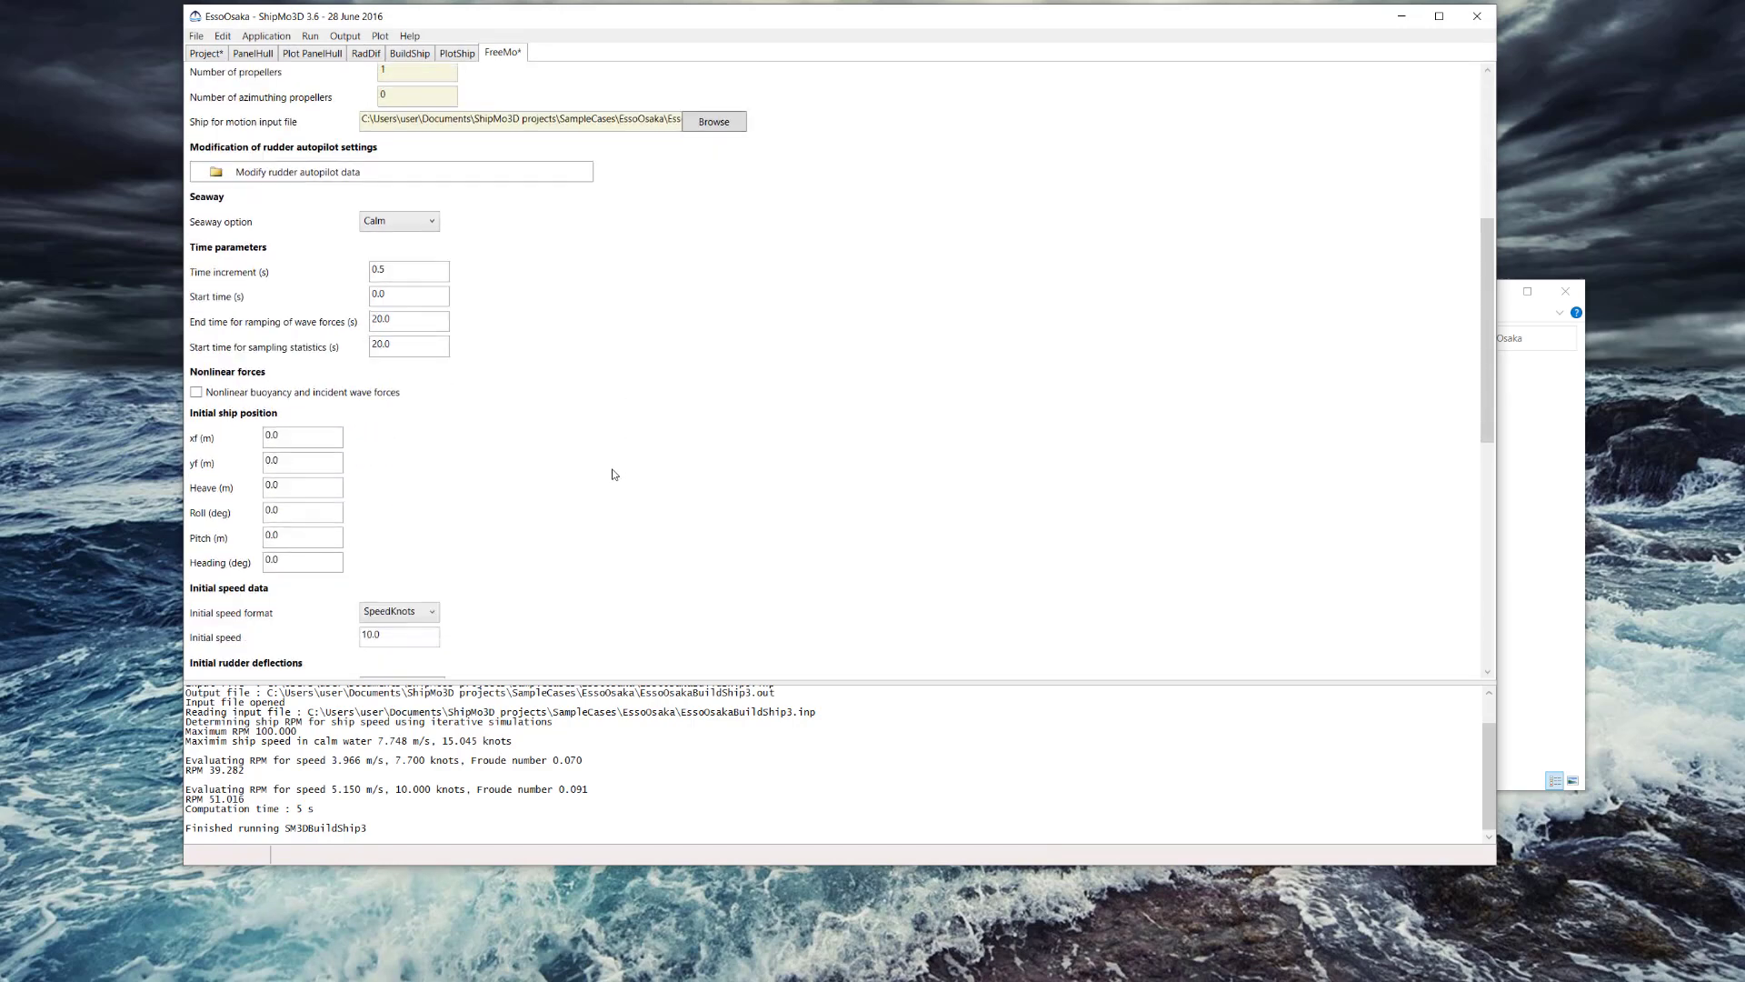
left_click(244, 175)
right_click(258, 176)
left_click(229, 189)
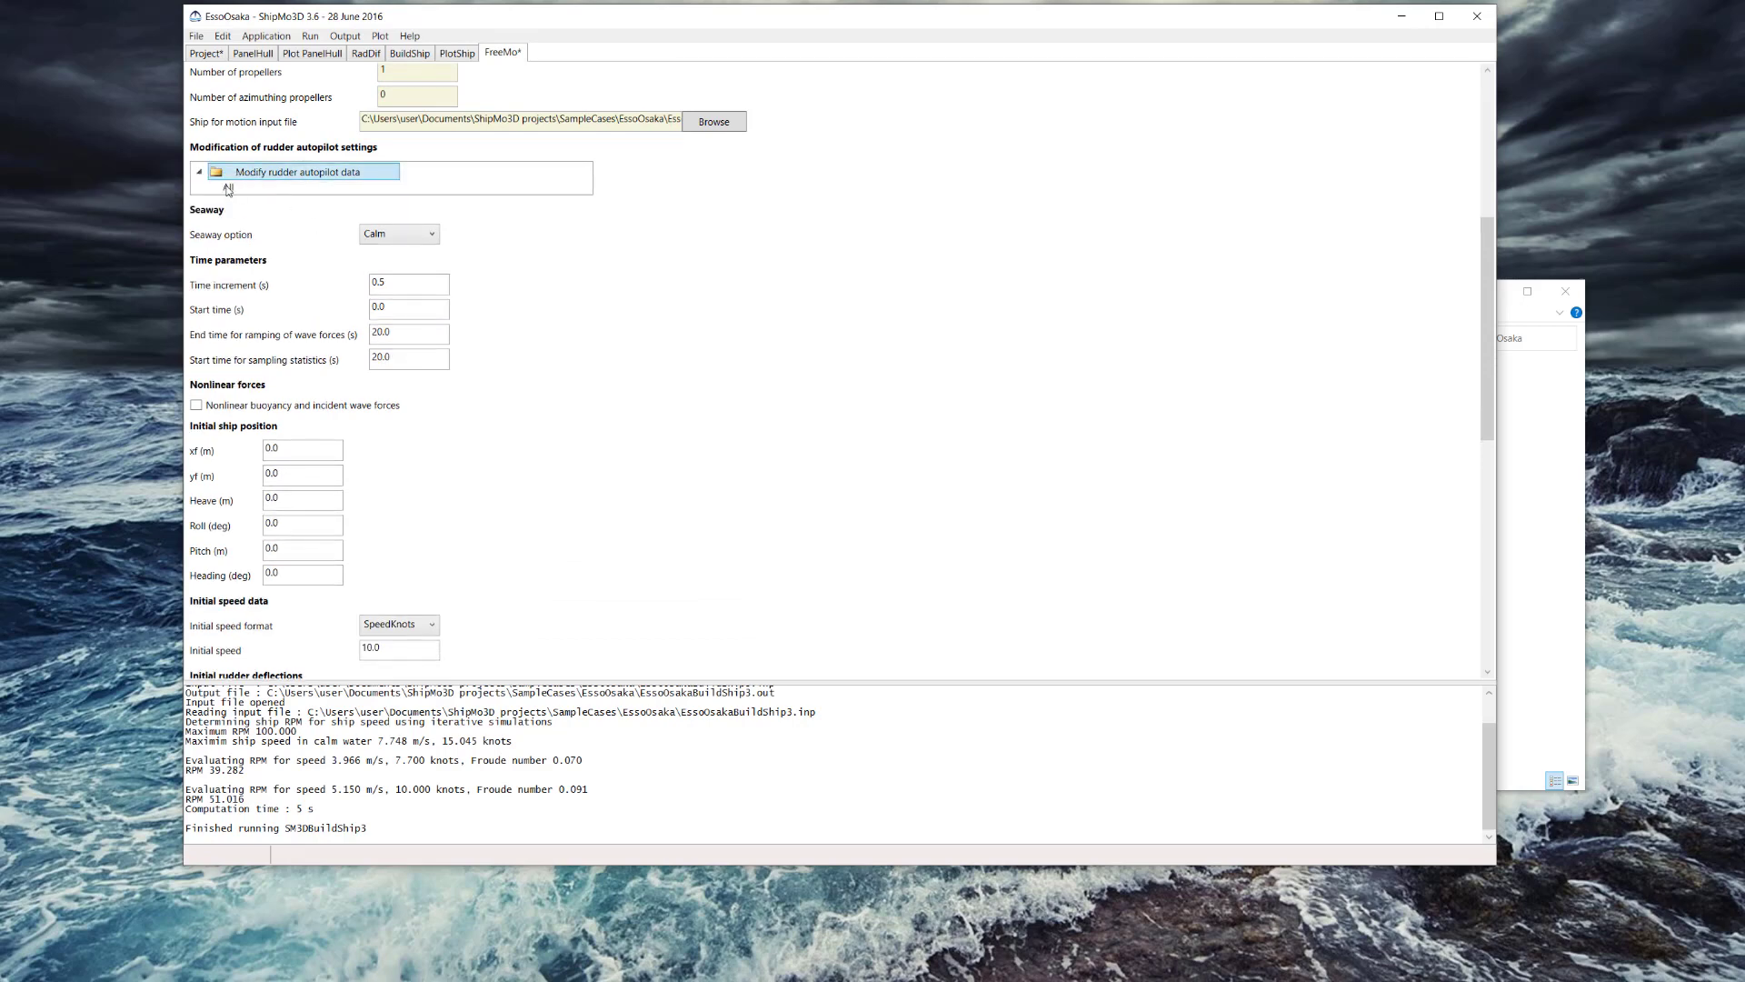
scroll(541, 436, "down", 1)
scroll(550, 478, "down", 4)
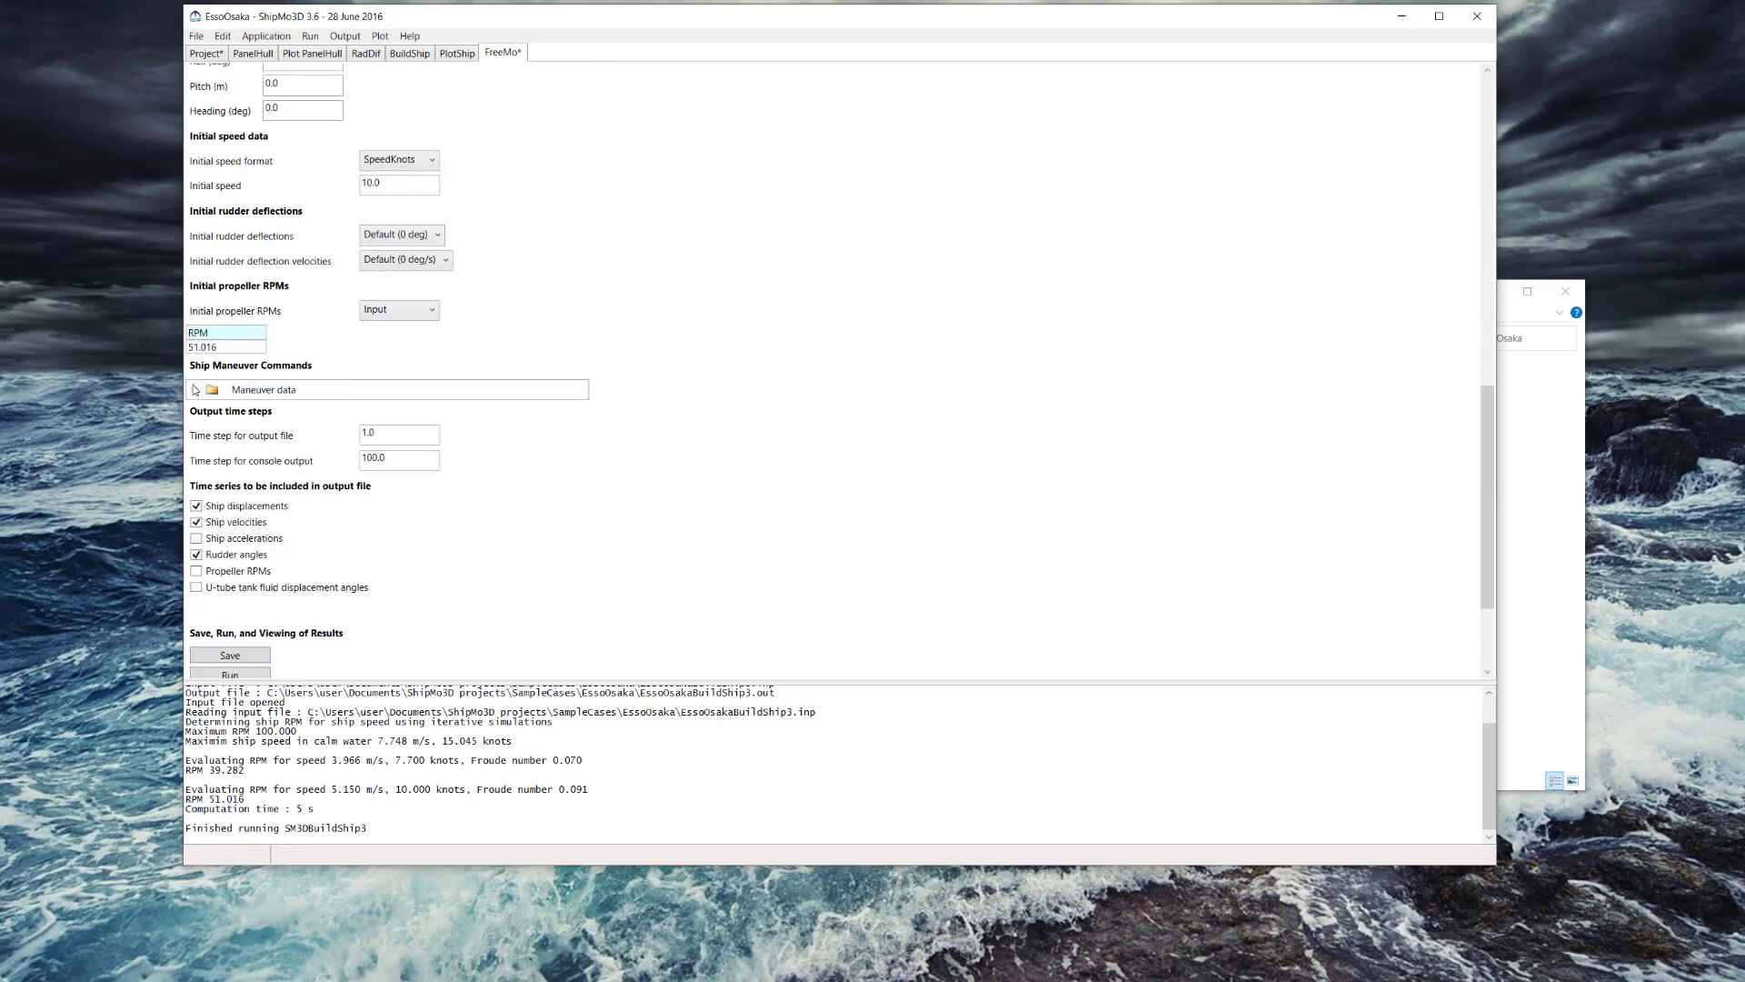
left_click(196, 389)
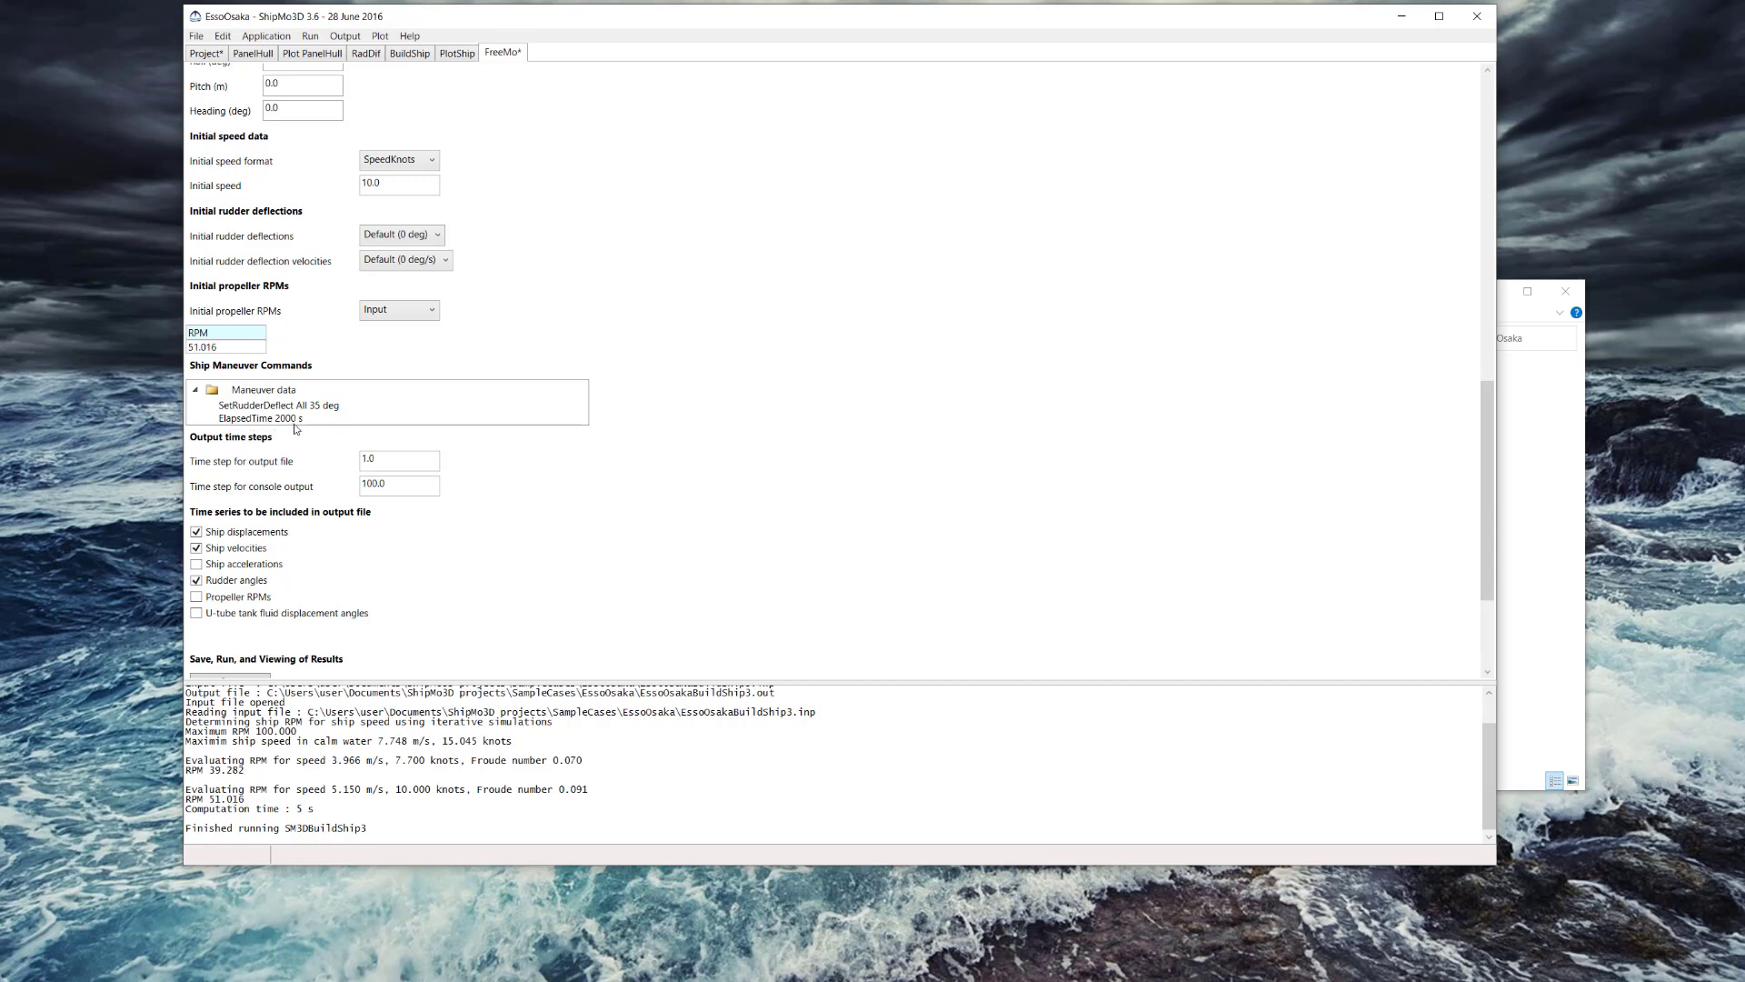
scroll(495, 506, "down", 1)
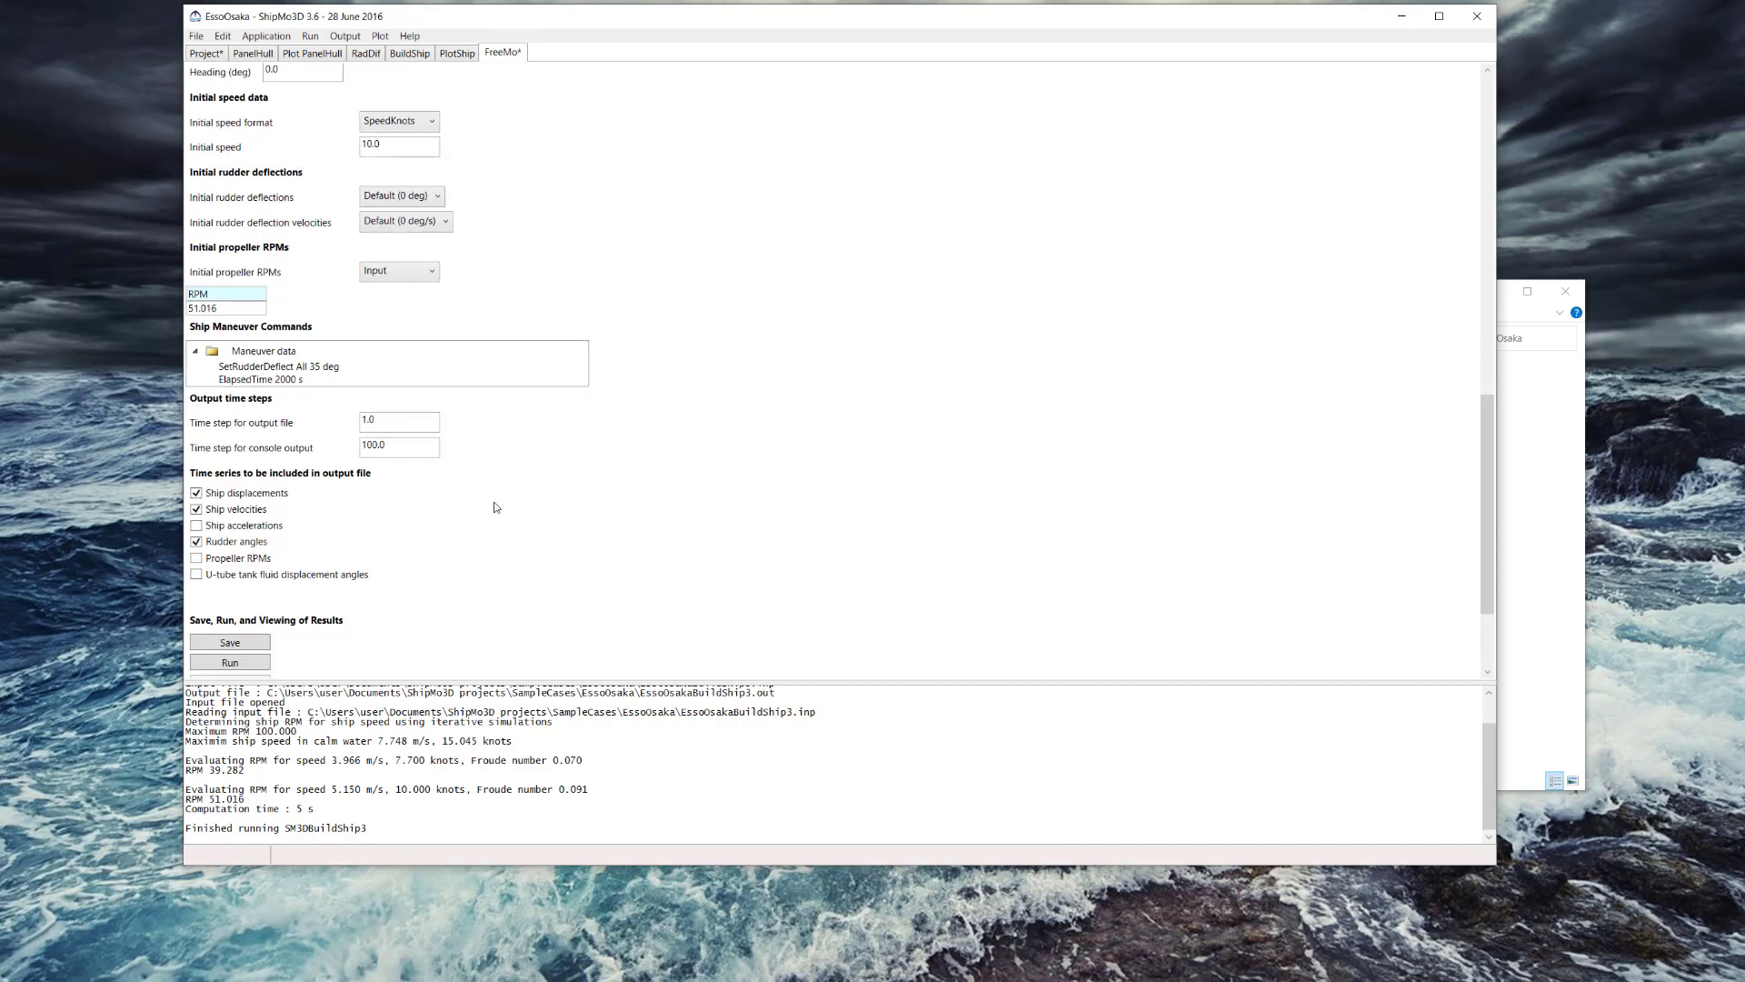
Save and run the FreeMo turning circle simulation, and plot the ship's trajectory
scroll(496, 506, "down", 3)
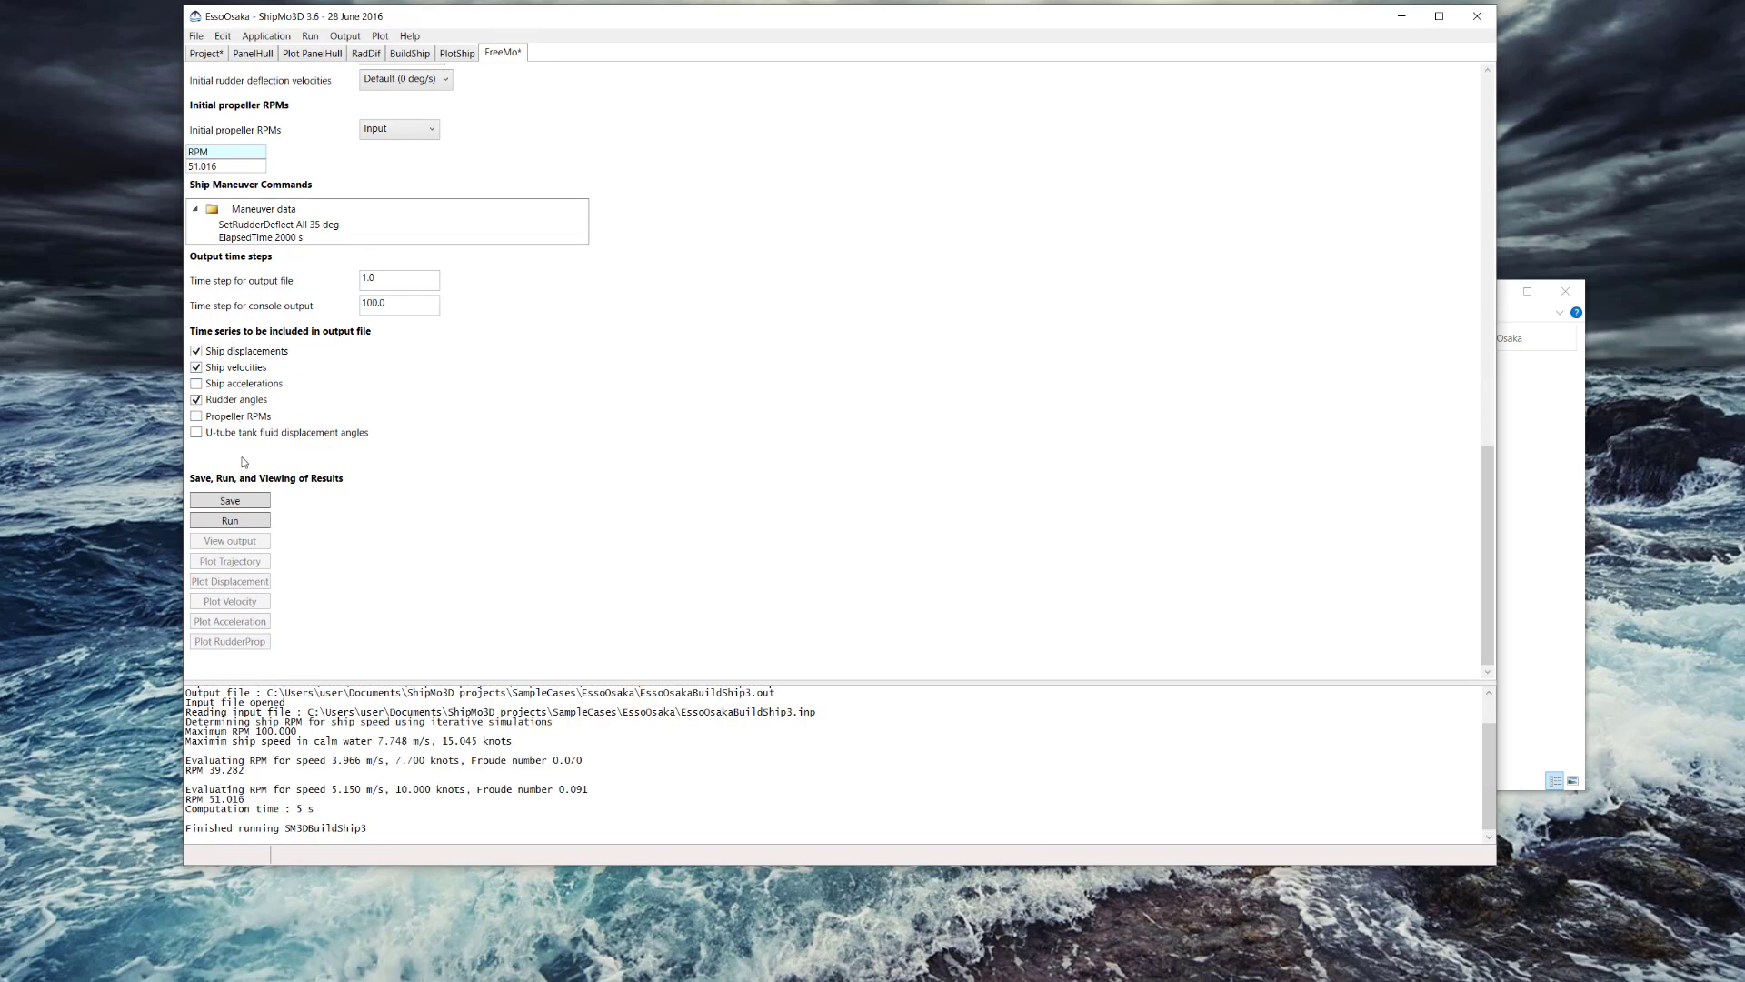
left_click(243, 498)
left_click(242, 522)
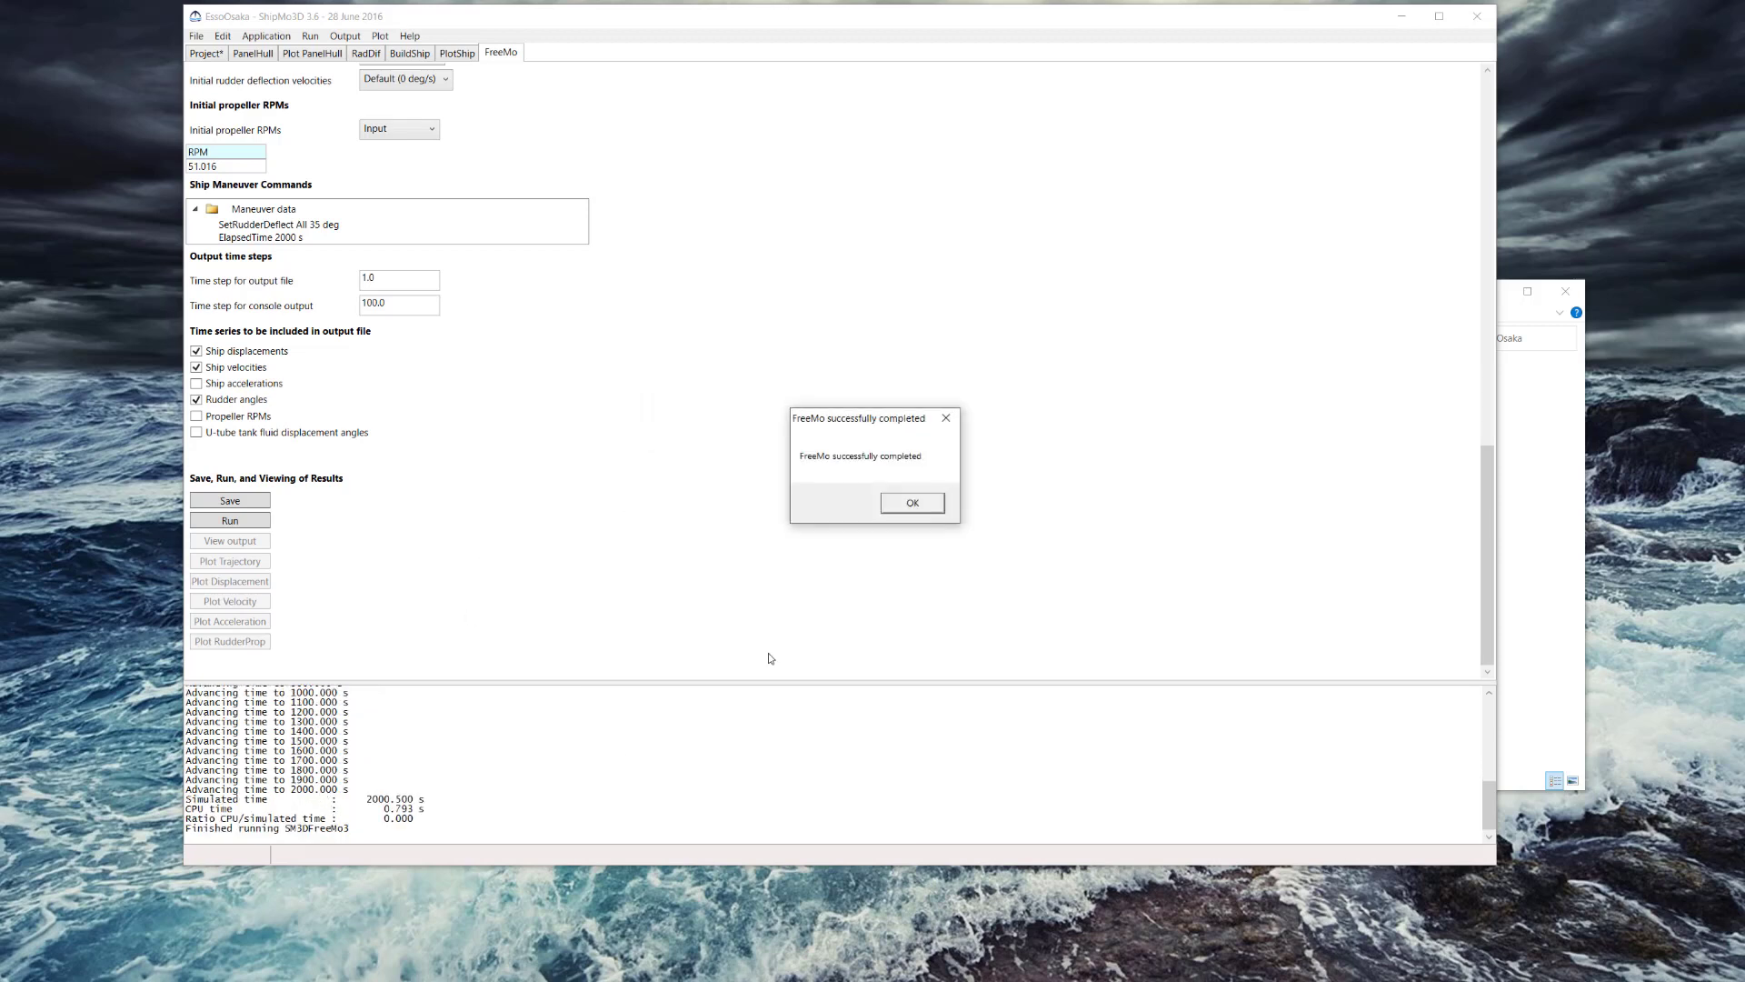
left_click(896, 507)
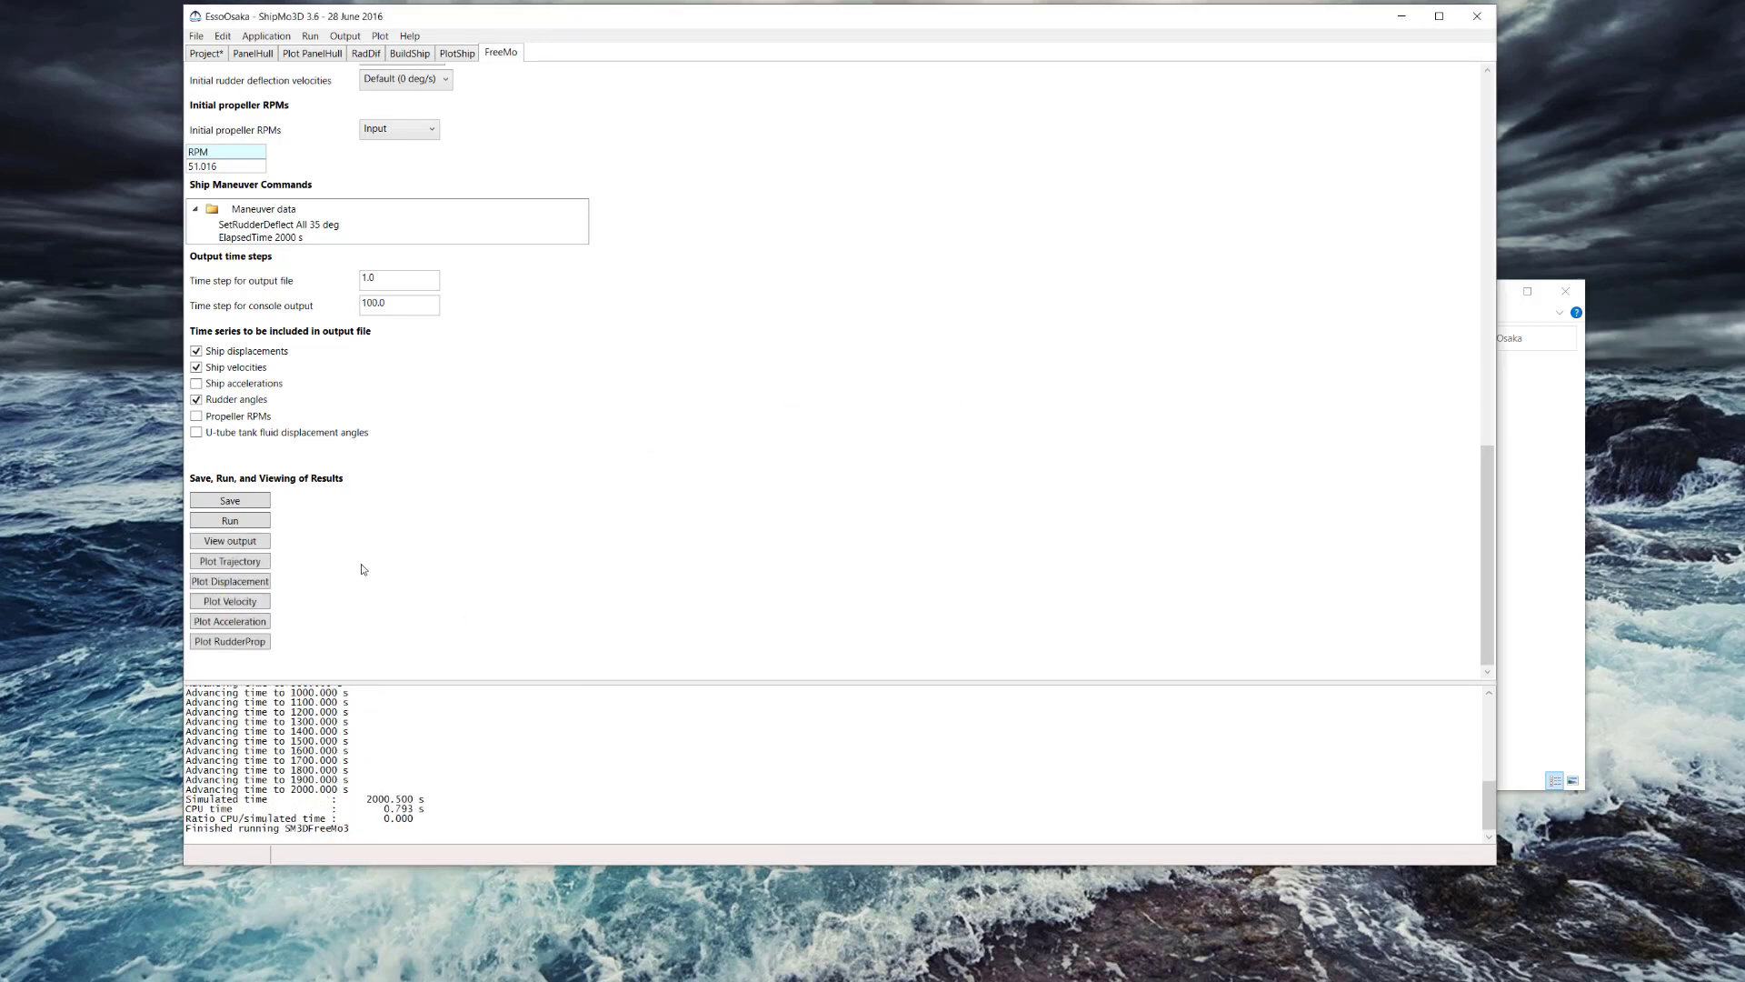
left_click(229, 563)
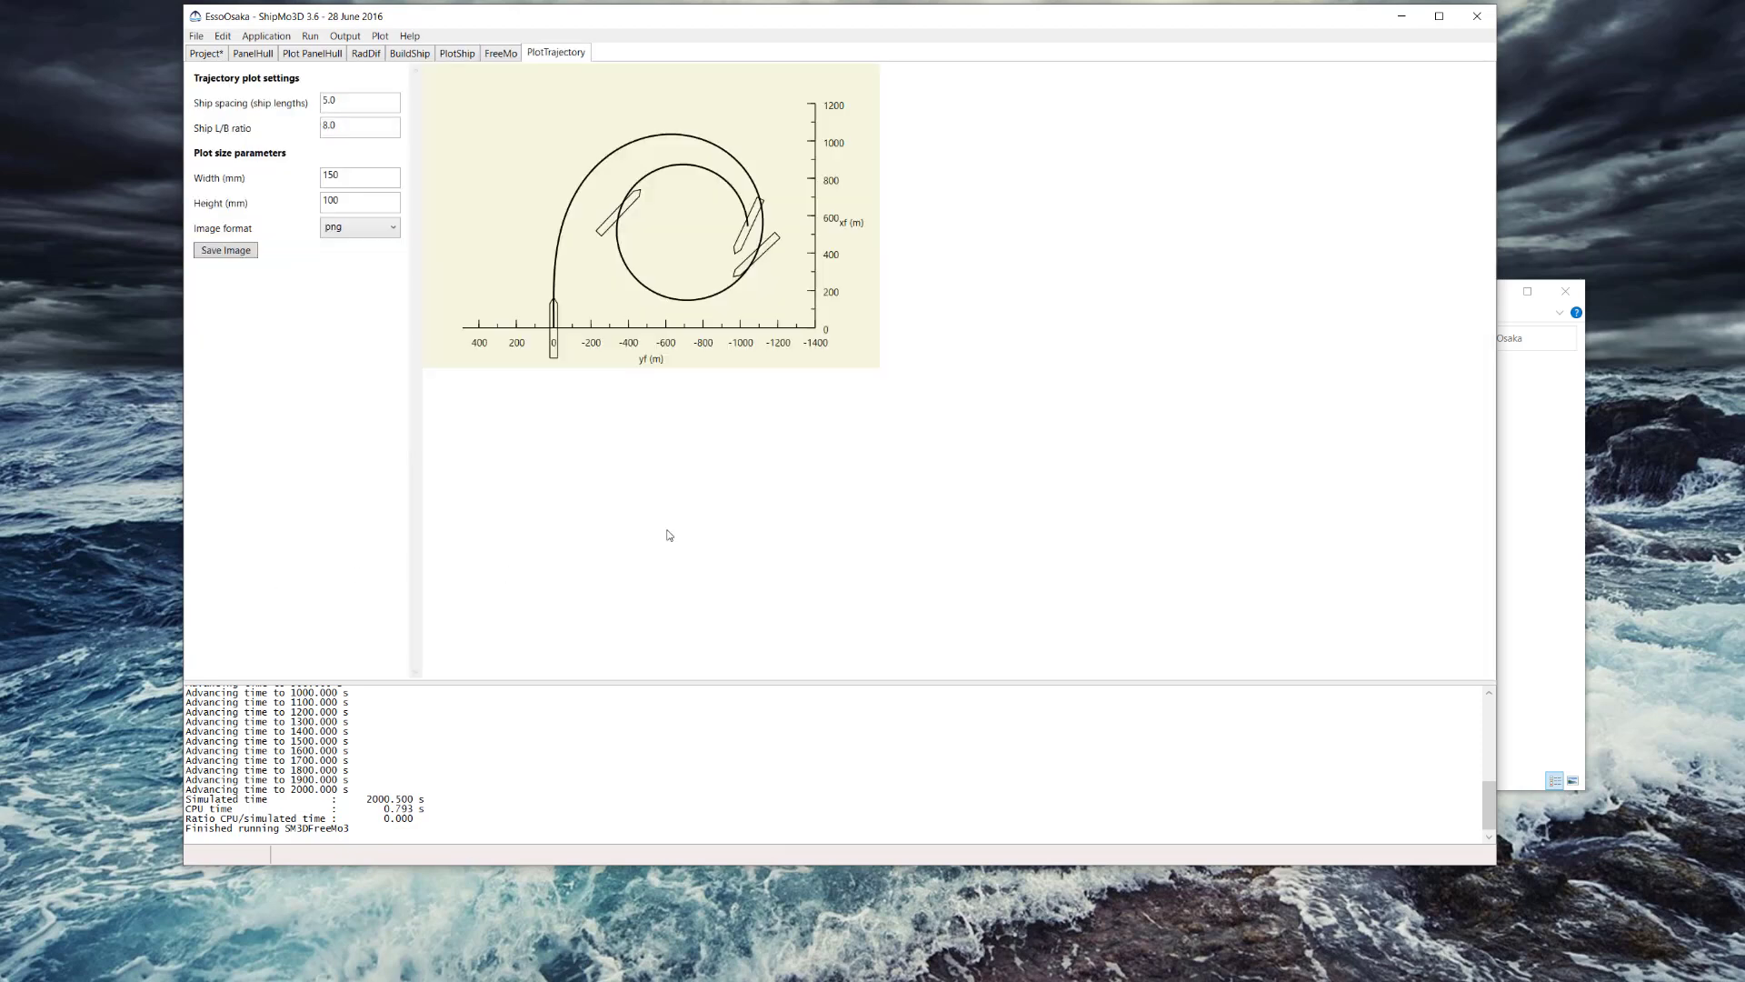